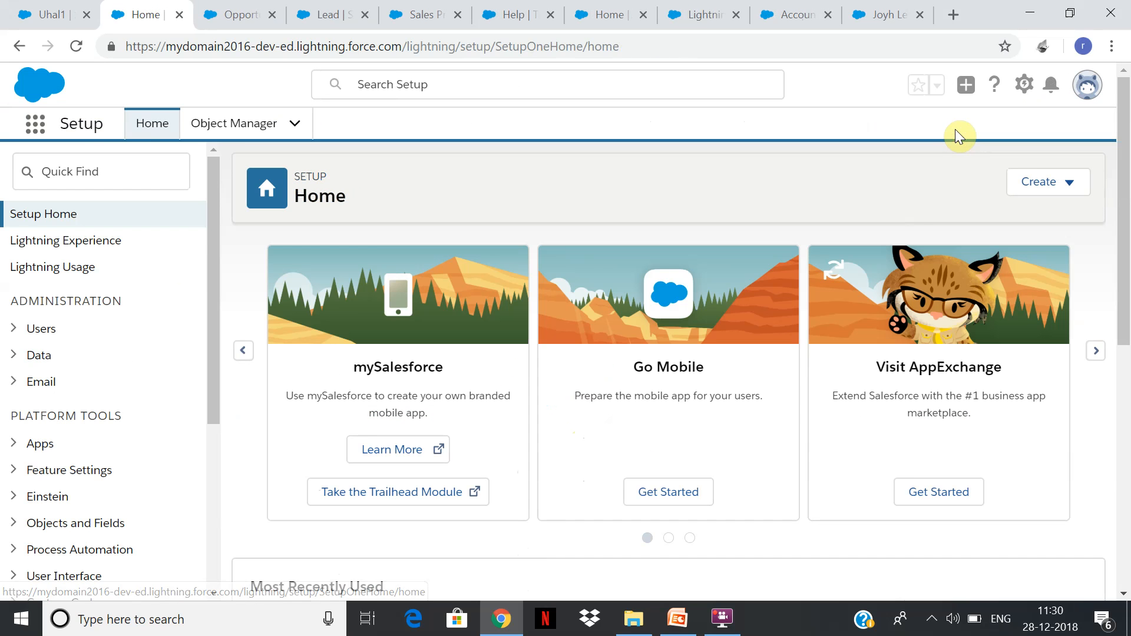
Find and open the Queues page in Setup.
{"action": "left_click", "coordinate": [105, 178]}
{"action": "type", "text": "qUEU"}
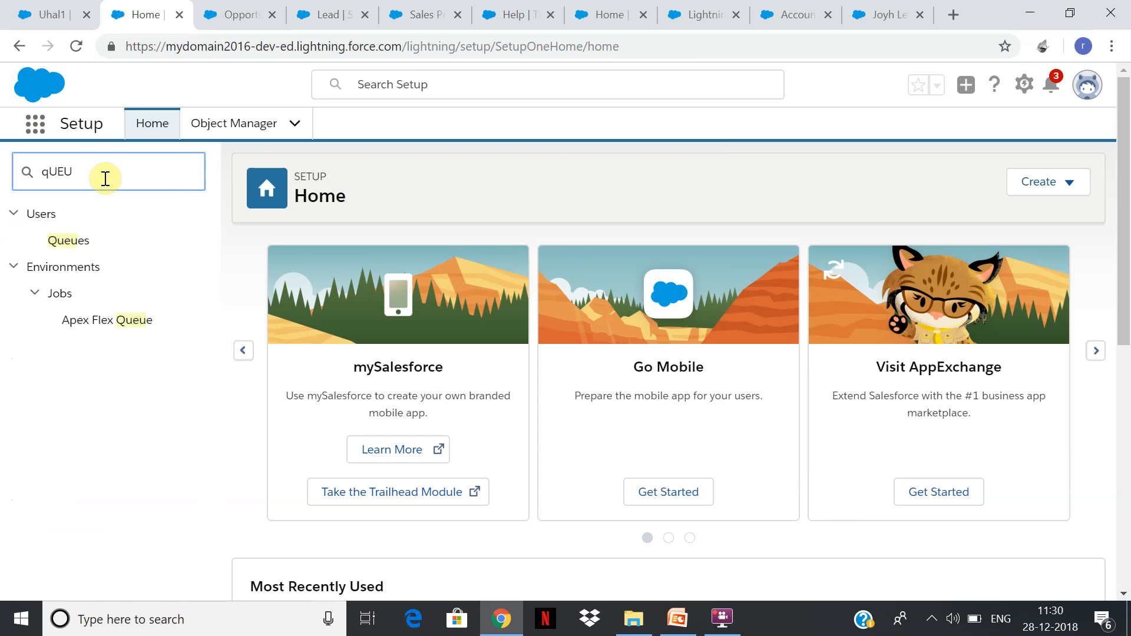
{"action": "left_click", "coordinate": [68, 246]}
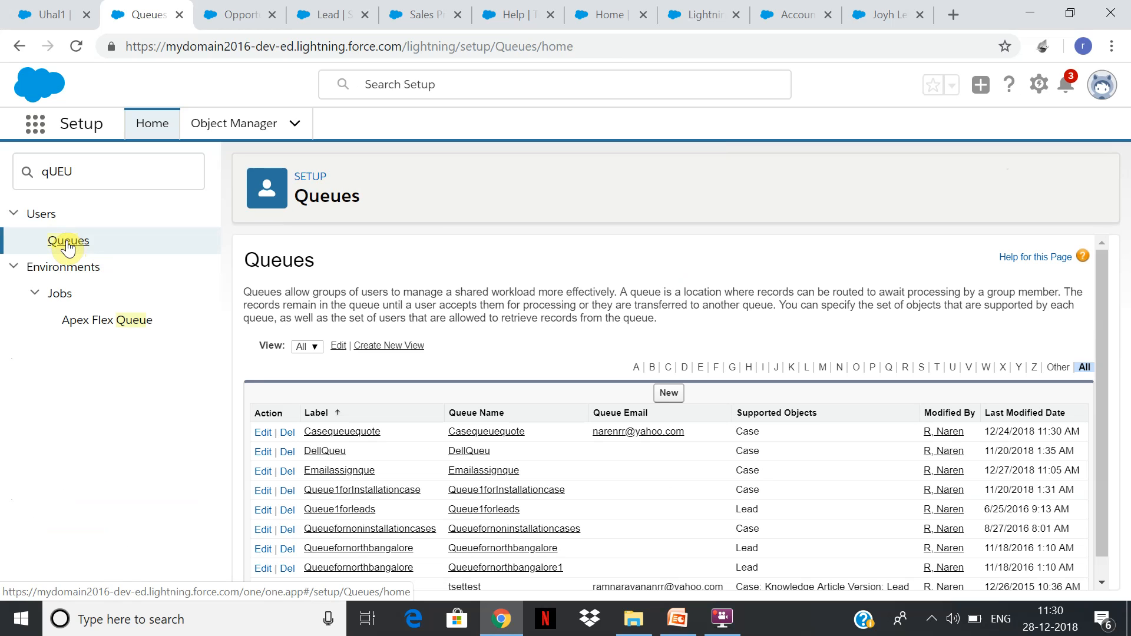
{"action": "left_click", "coordinate": [684, 368]}
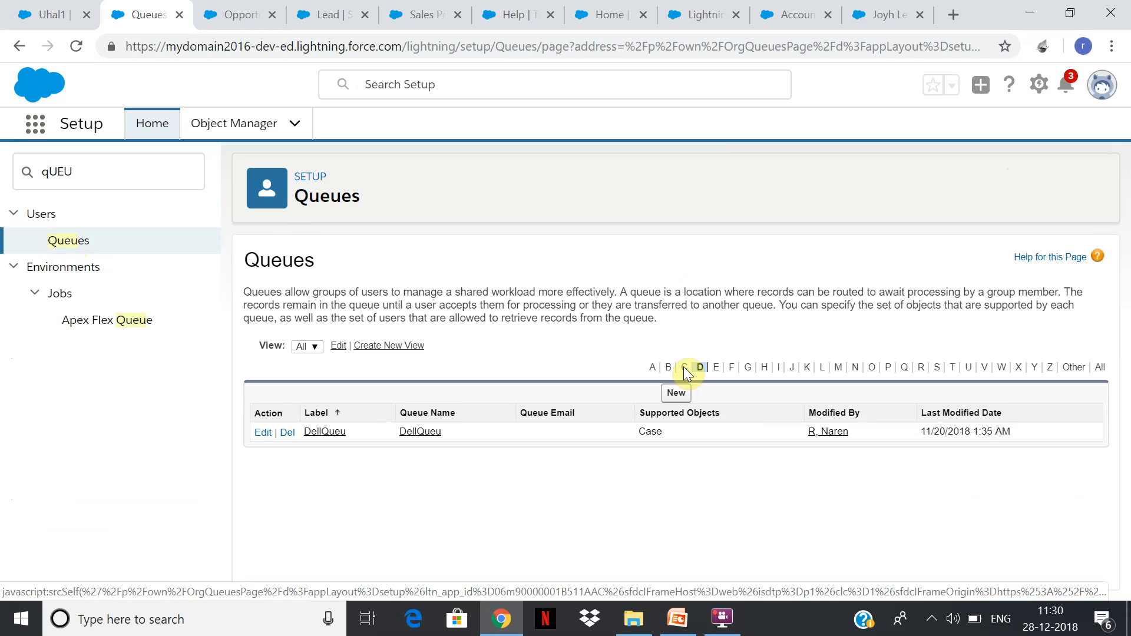
Start a new queue with the label and queue name Leadqueu and enable Send Email to Members.
{"action": "left_click", "coordinate": [677, 392]}
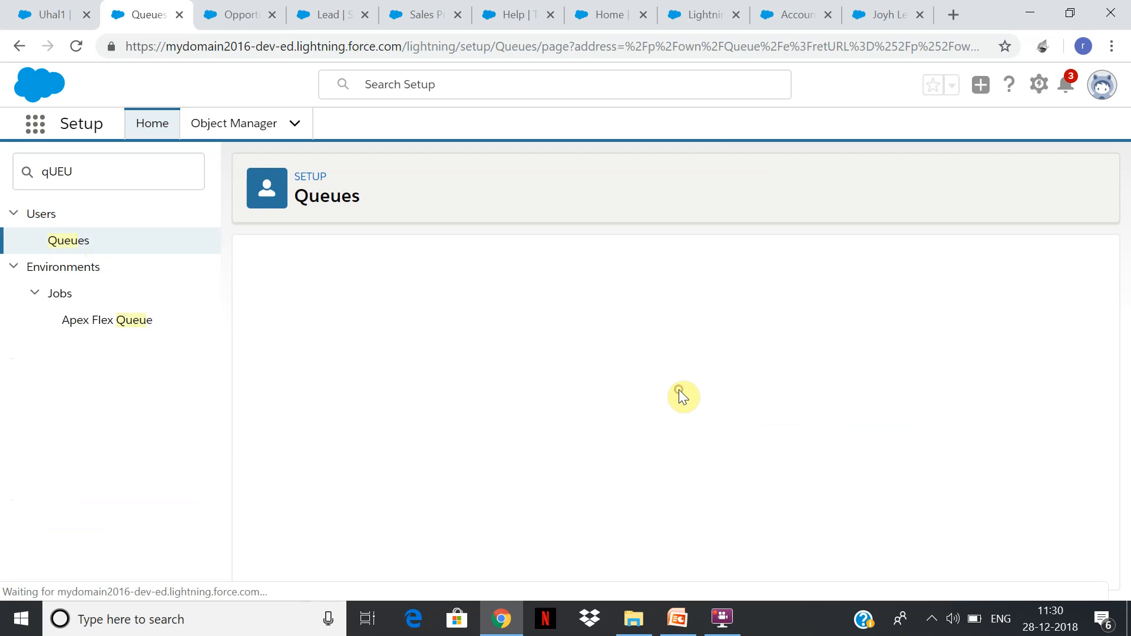
{"action": "type", "text": "Leadqueu"}
{"action": "key", "text": "Tab"}
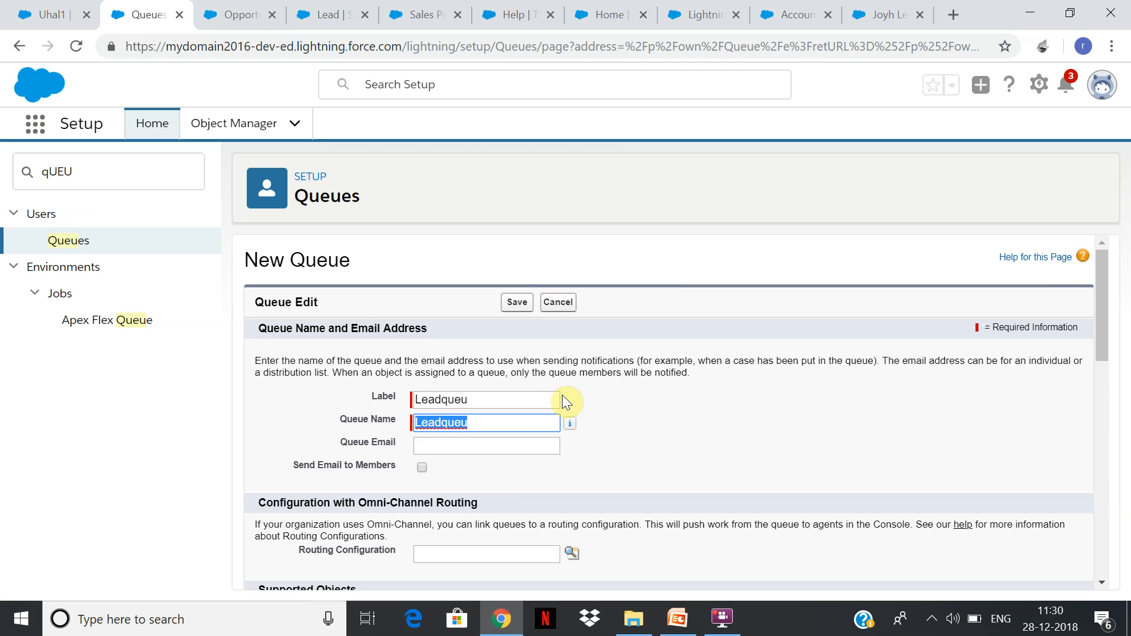
{"action": "left_click", "coordinate": [422, 468]}
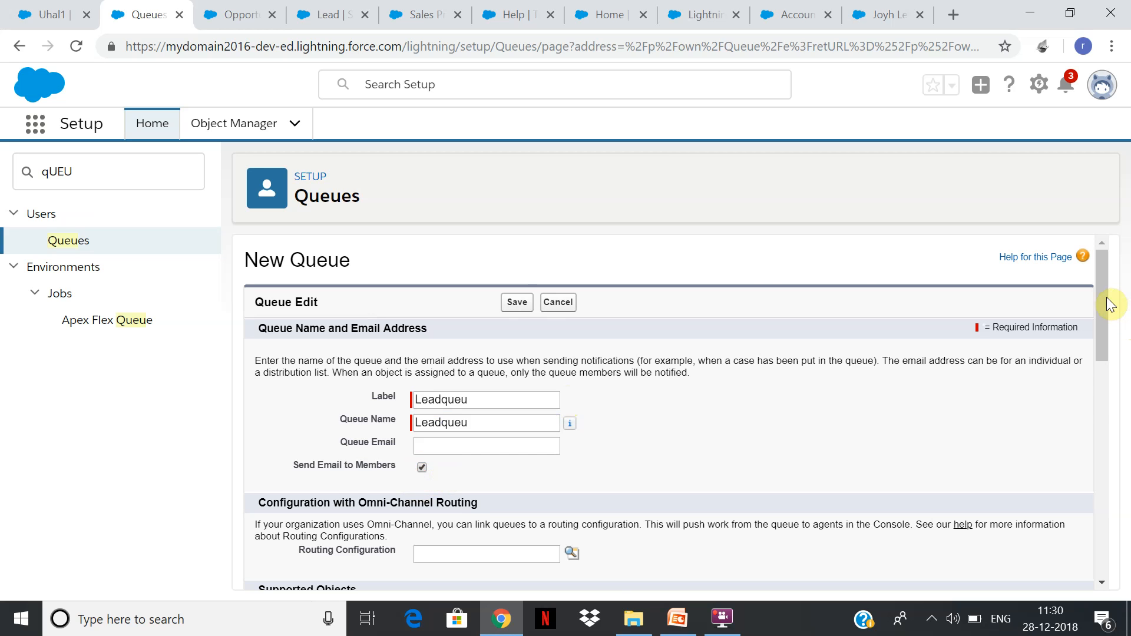
Look up the routing configurations available for the queue, then close the lookup without choosing one.
{"action": "left_click_drag", "start_coordinate": [1103, 299], "coordinate": [1093, 352]}
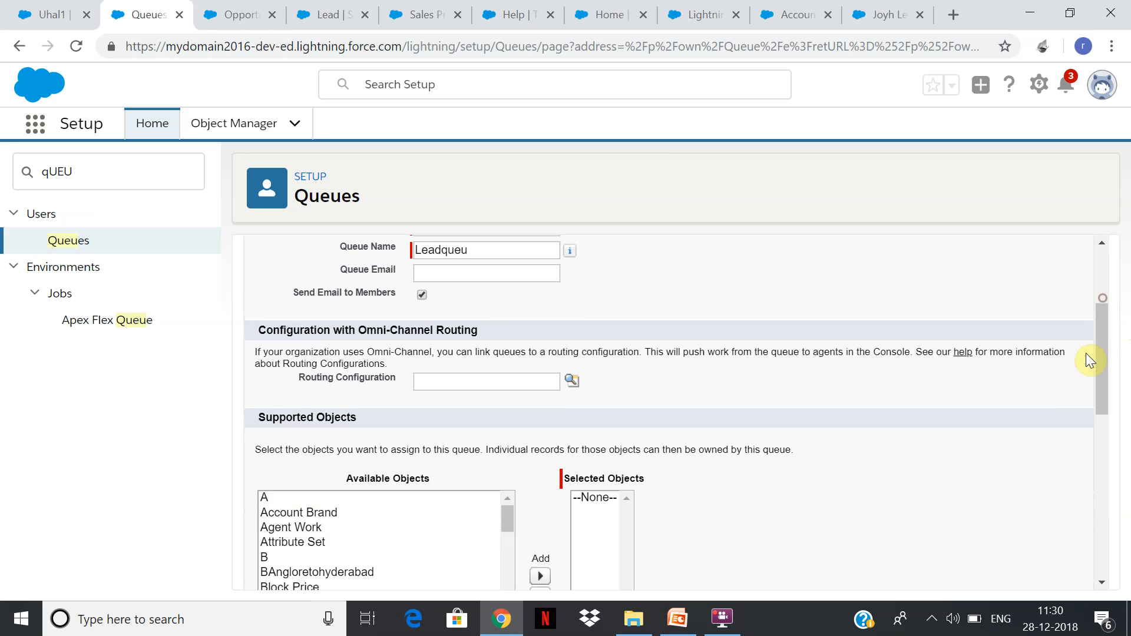
{"action": "left_click", "coordinate": [571, 382]}
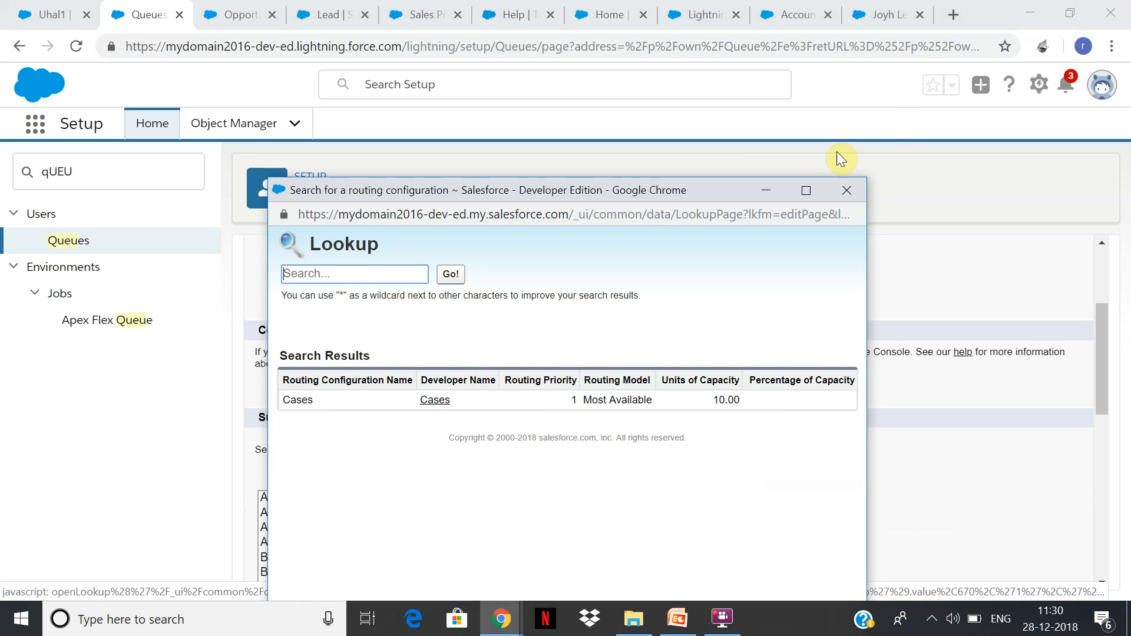
{"action": "left_click", "coordinate": [848, 190]}
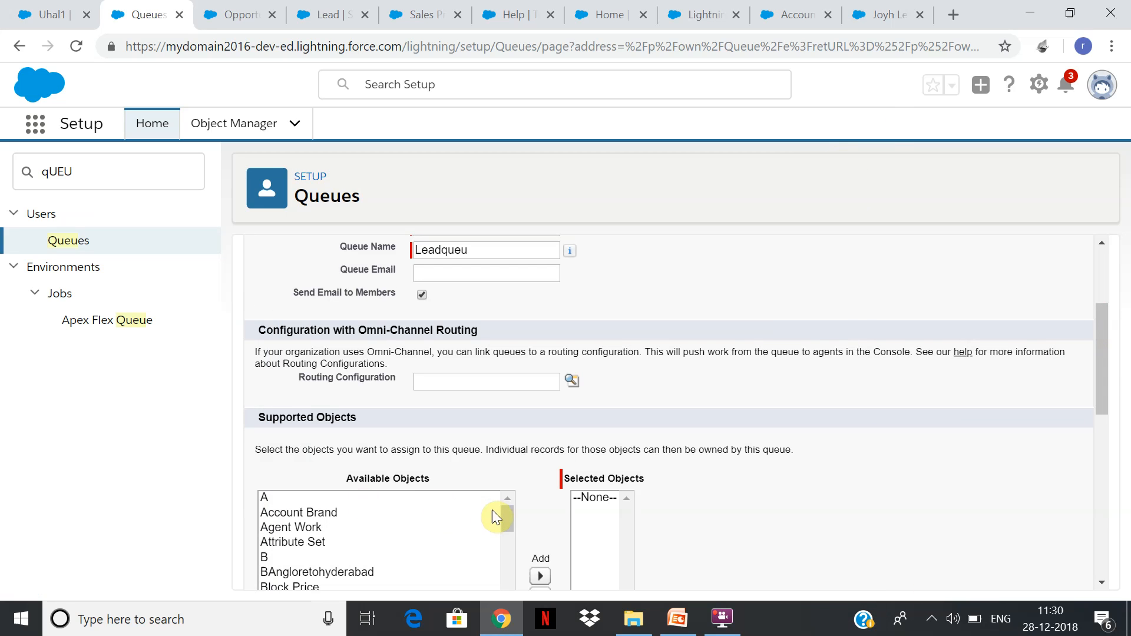
Add Lead to the queue's selected supported objects.
{"action": "scroll", "coordinate": [1104, 333], "scroll_direction": "down", "scroll_amount": 5}
{"action": "scroll", "coordinate": [518, 335], "scroll_direction": "up", "scroll_amount": 2}
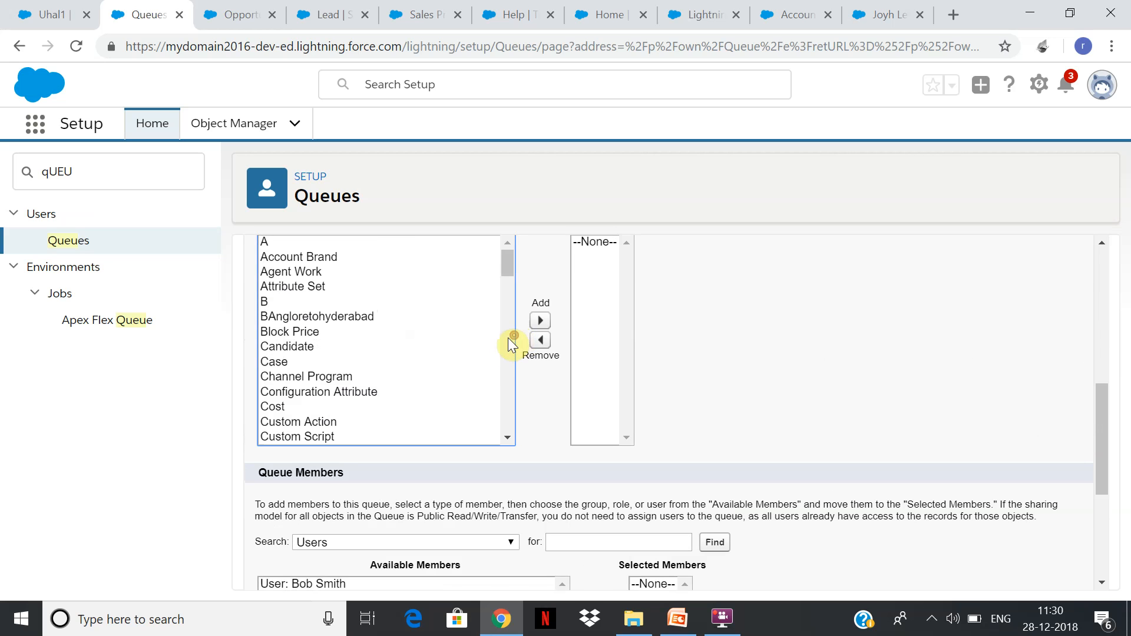
{"action": "left_click", "coordinate": [503, 358]}
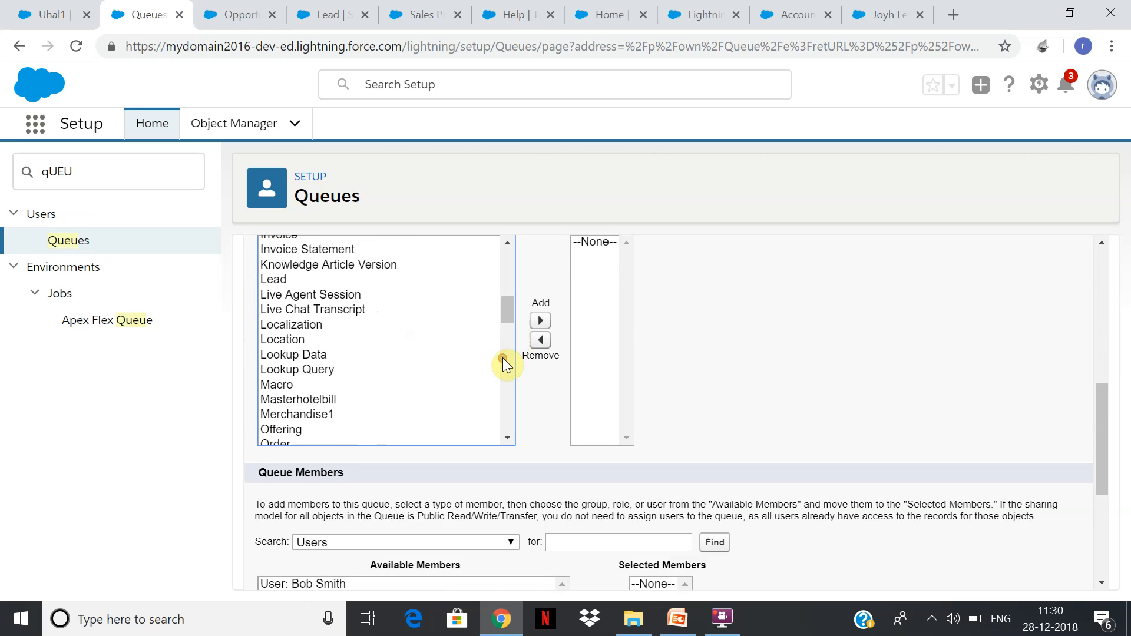
{"action": "left_click", "coordinate": [284, 280]}
{"action": "left_click", "coordinate": [541, 321]}
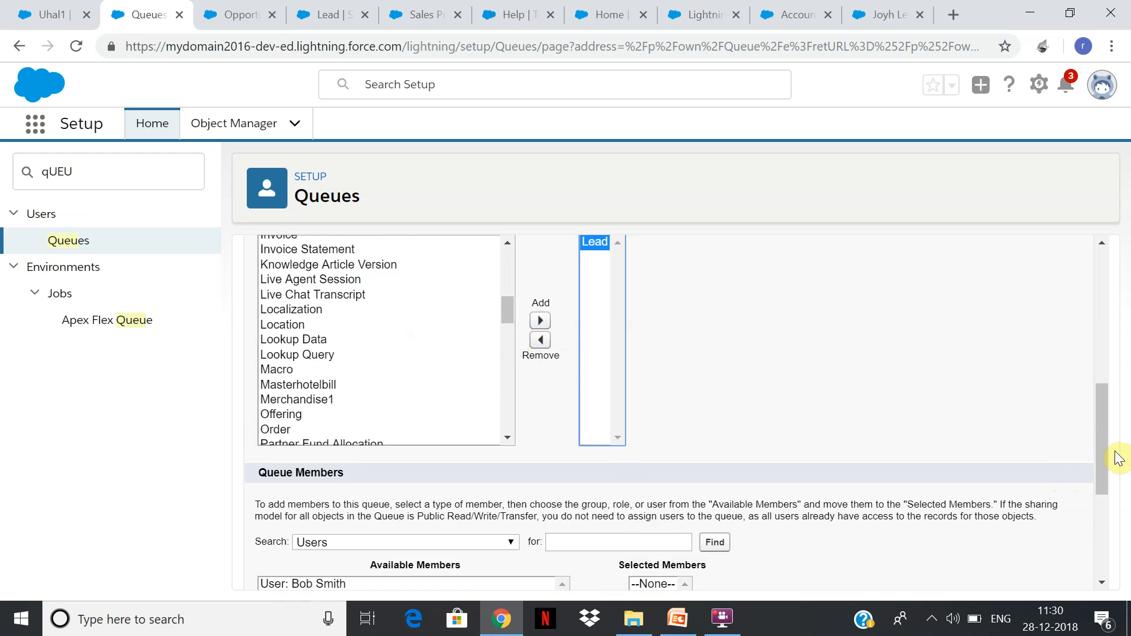
Add the first and fifth listed users to the queue's selected members.
{"action": "left_click_drag", "start_coordinate": [1106, 424], "coordinate": [1104, 394]}
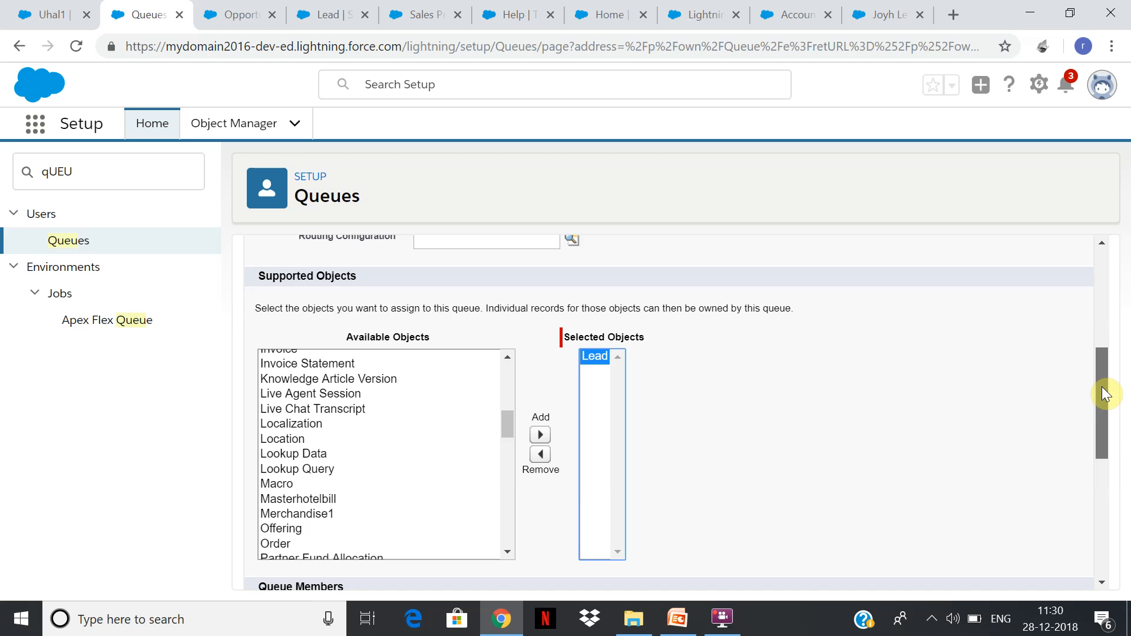
{"action": "left_click_drag", "start_coordinate": [1102, 388], "coordinate": [1091, 482]}
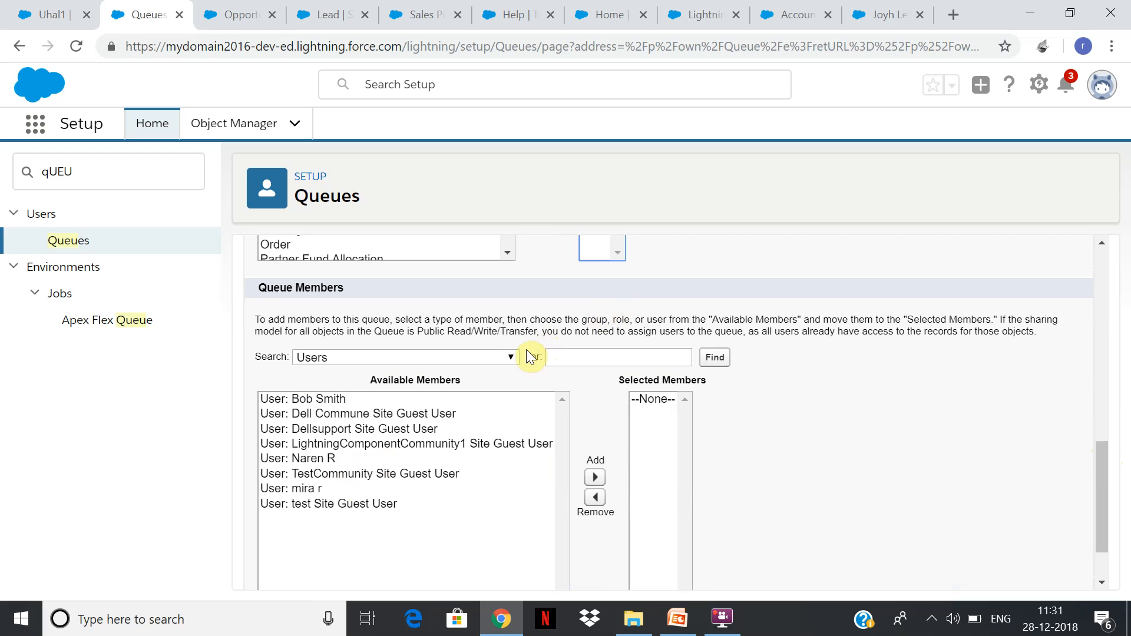
{"action": "left_click", "coordinate": [502, 359]}
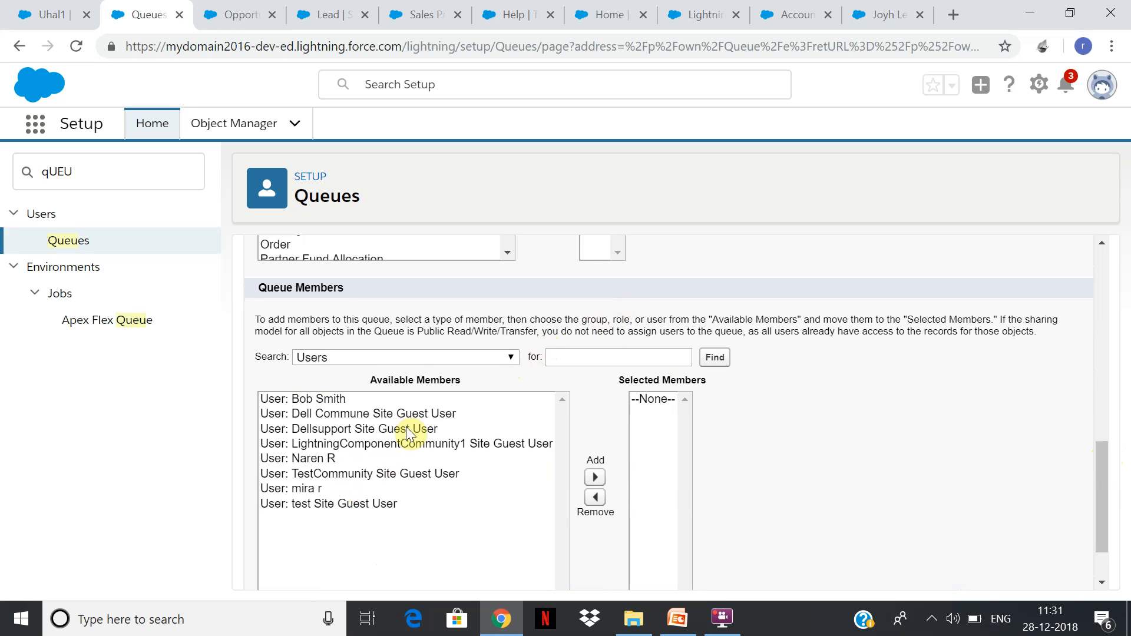
{"action": "left_click", "coordinate": [376, 399]}
{"action": "left_click", "coordinate": [345, 451], "text": "ctrl"}
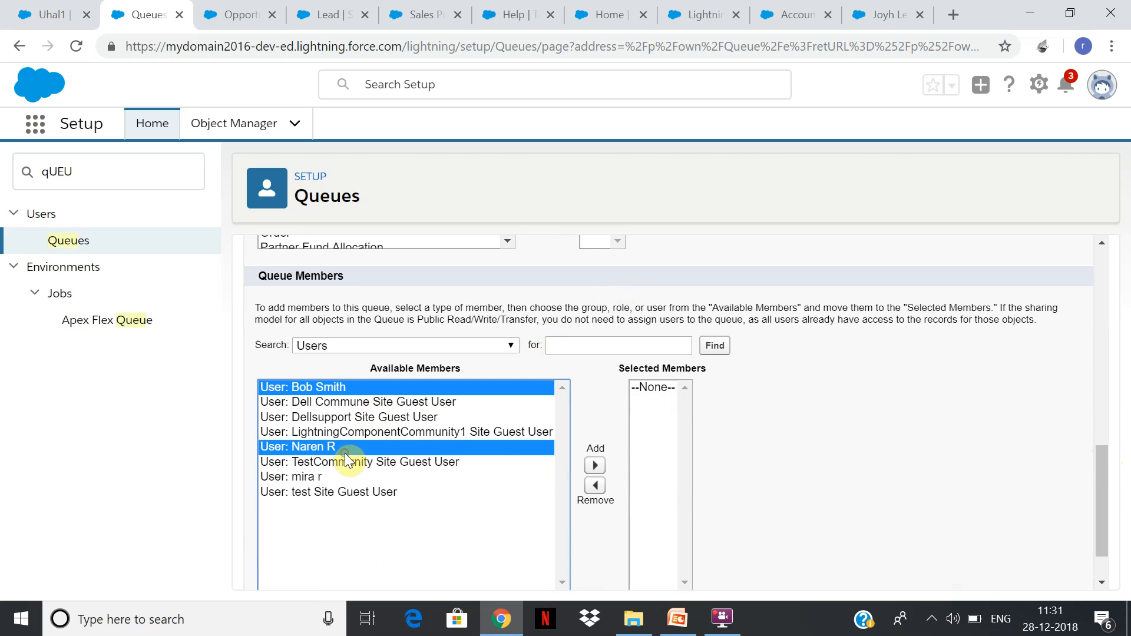
{"action": "left_click", "coordinate": [595, 465]}
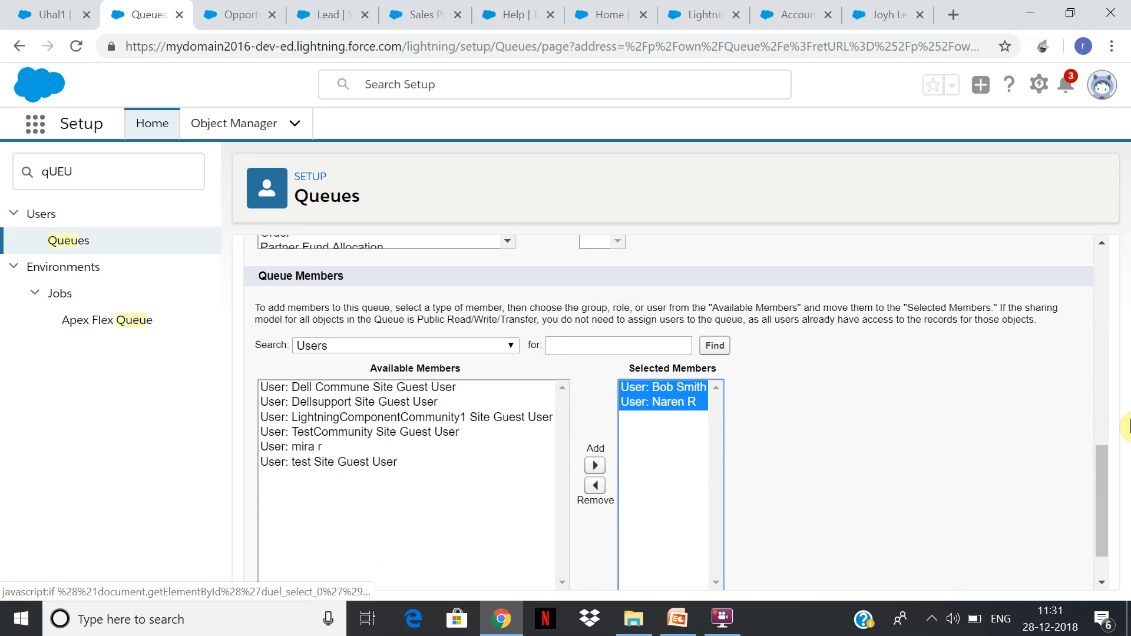
Save the new queue, changing its queue name to the unique name Leadqueu1.
{"action": "scroll", "coordinate": [1098, 469], "scroll_direction": "down", "scroll_amount": 1}
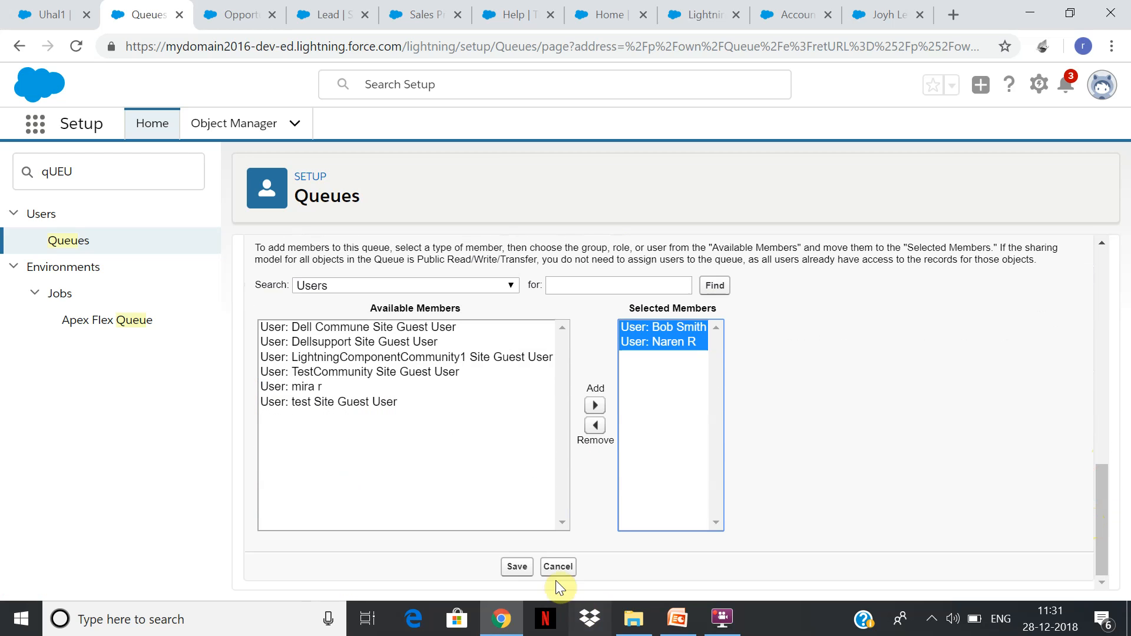
{"action": "left_click", "coordinate": [516, 569]}
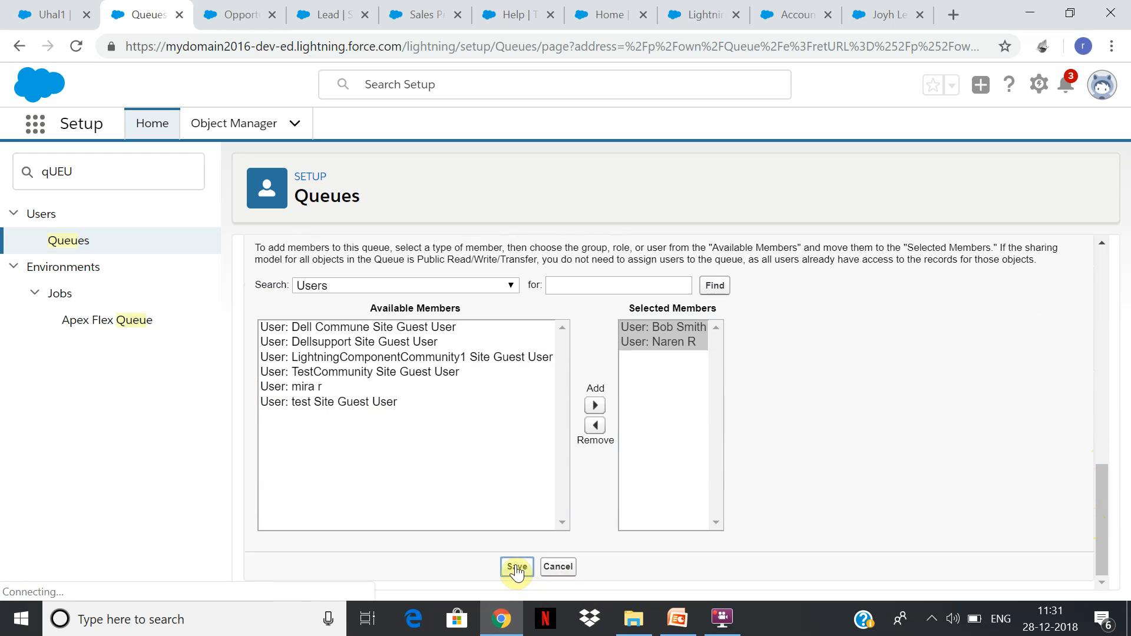
{"action": "left_click", "coordinate": [477, 445]}
{"action": "type", "text": "1"}
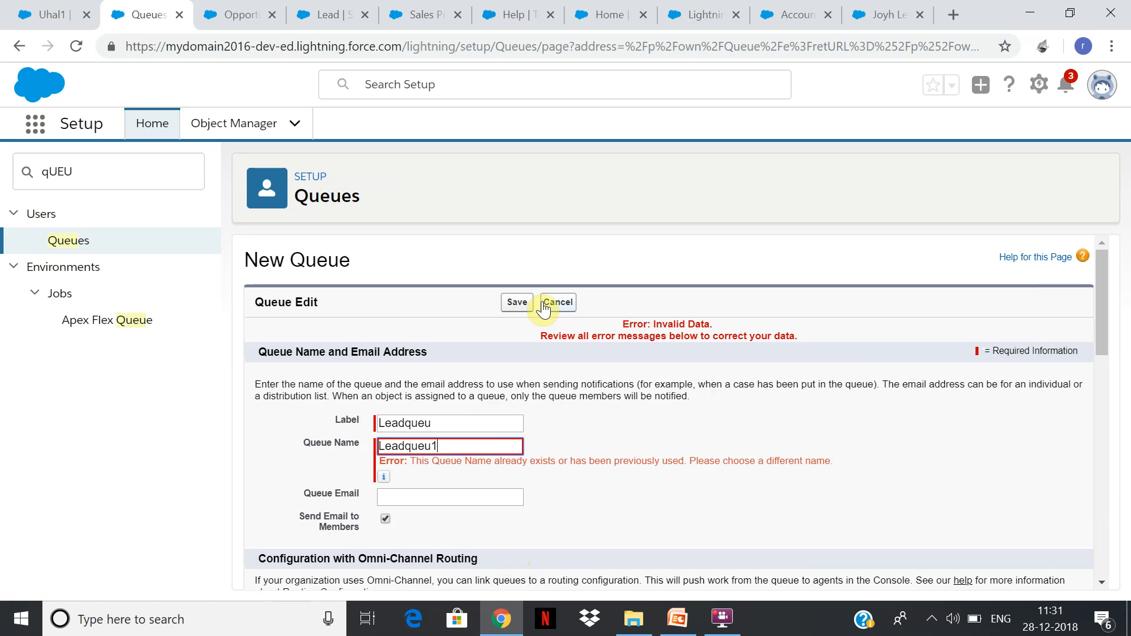
{"action": "left_click", "coordinate": [517, 303]}
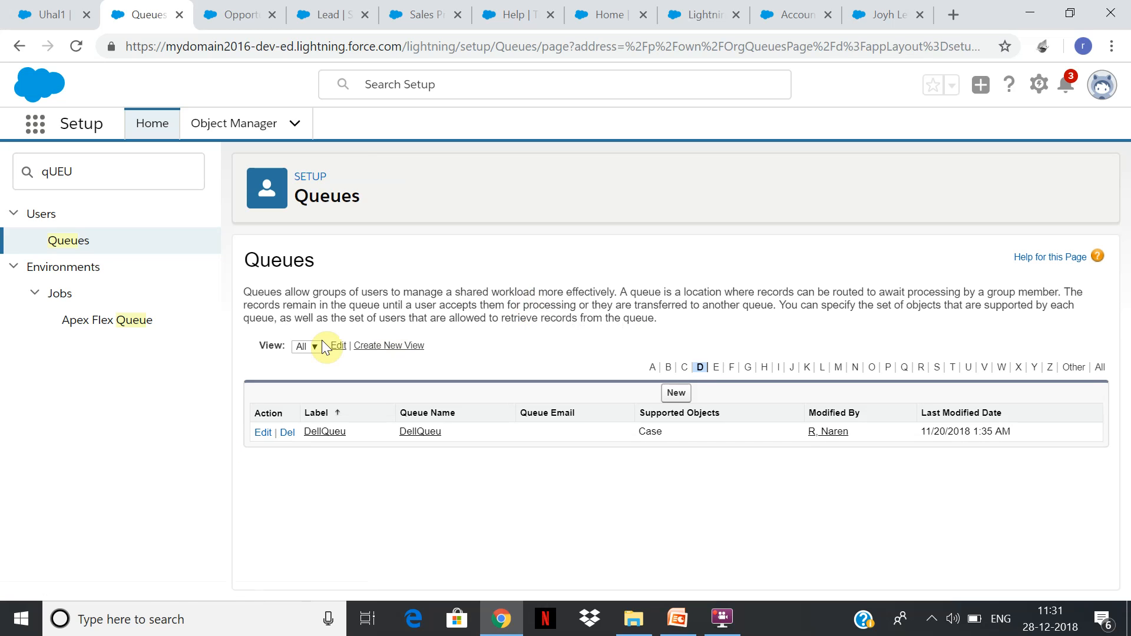
Create and save a queue list view named lead with the unique name lead and no filters.
{"action": "left_click", "coordinate": [365, 347]}
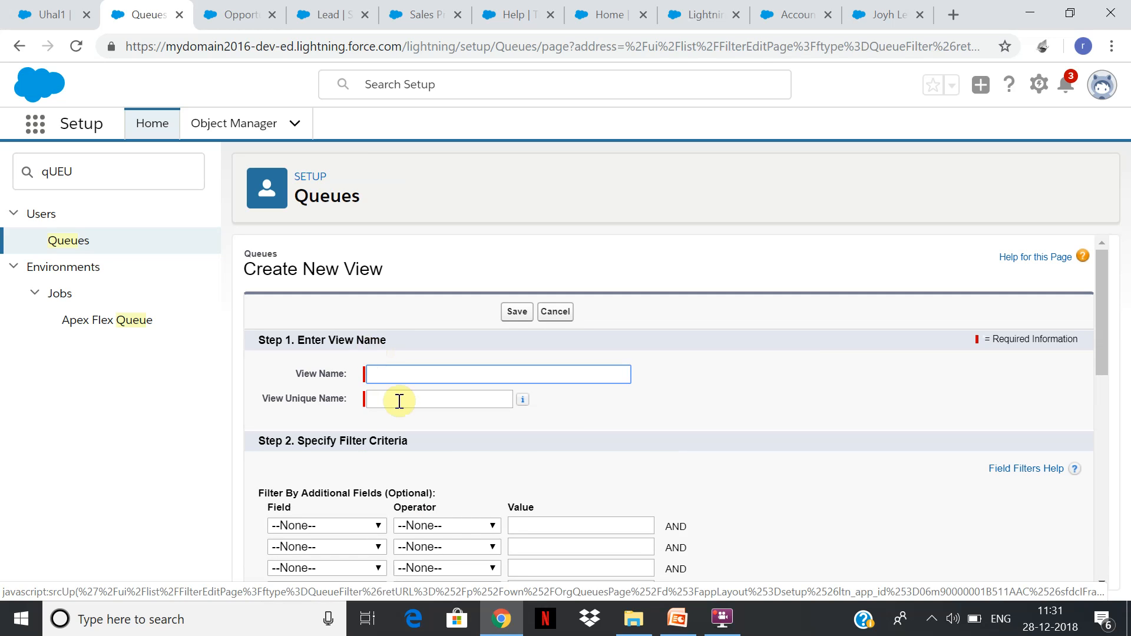
{"action": "type", "text": "lead"}
{"action": "key", "text": "Tab"}
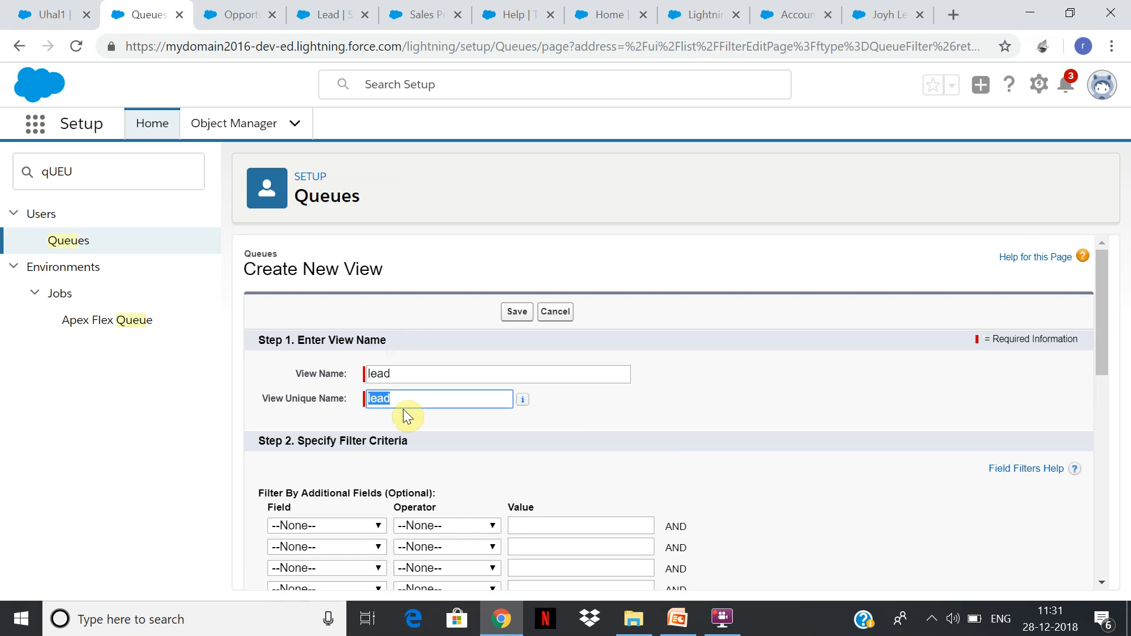
{"action": "left_click_drag", "start_coordinate": [1106, 304], "coordinate": [1077, 521]}
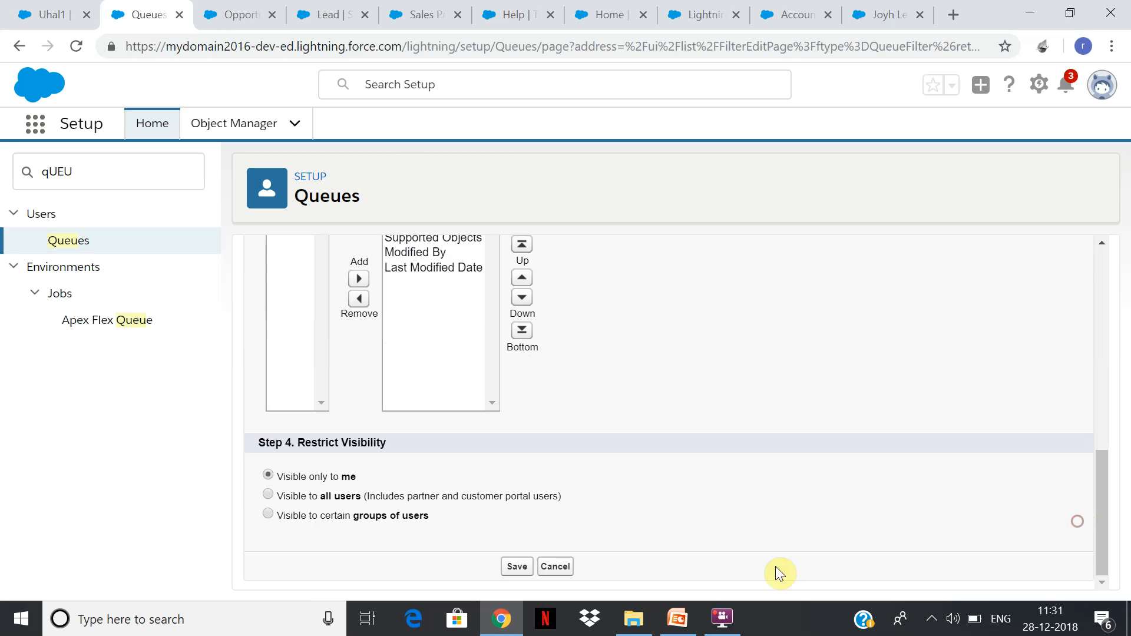
{"action": "left_click", "coordinate": [516, 567]}
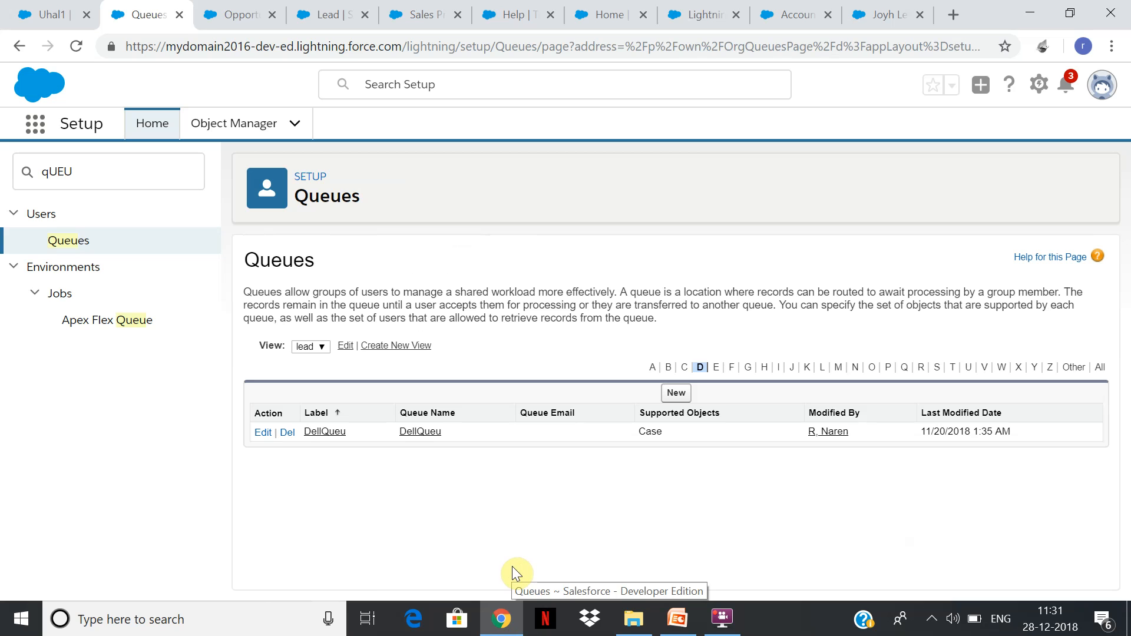
Switch the queue list to the All view and open the details of Leadqueu1.
{"action": "left_click", "coordinate": [323, 347]}
{"action": "left_click", "coordinate": [311, 352]}
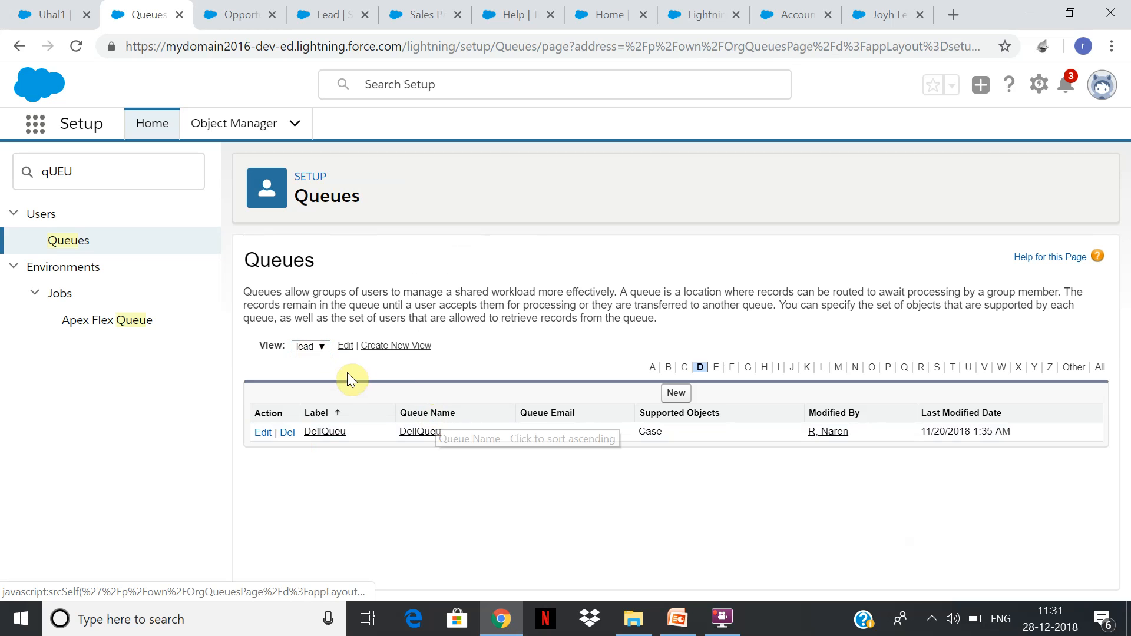
{"action": "left_click", "coordinate": [315, 349]}
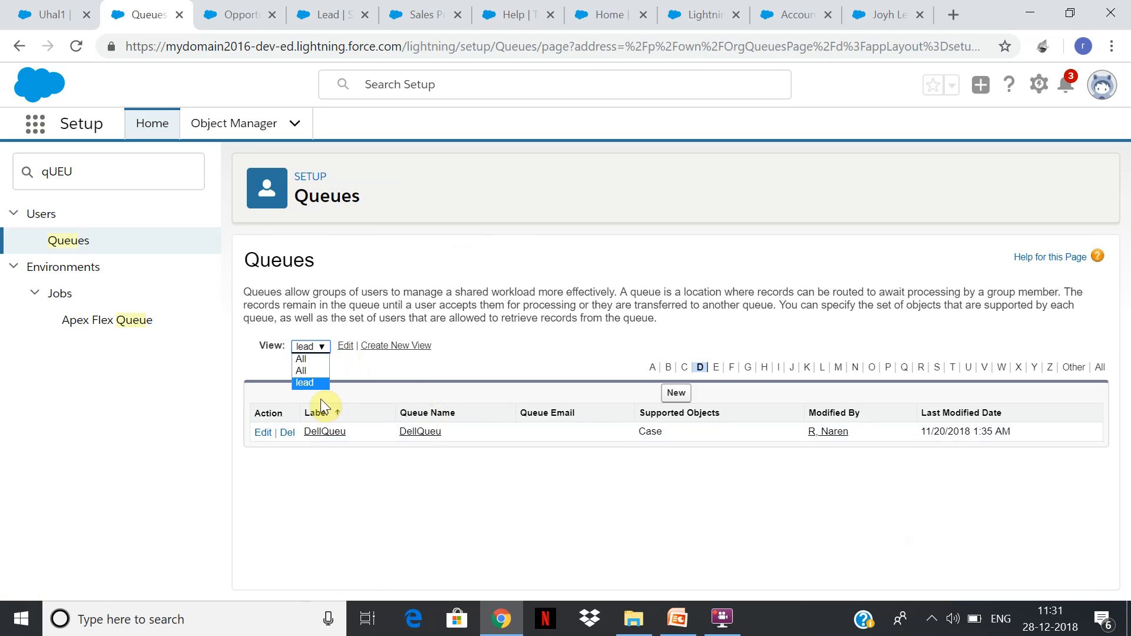
{"action": "left_click", "coordinate": [308, 372]}
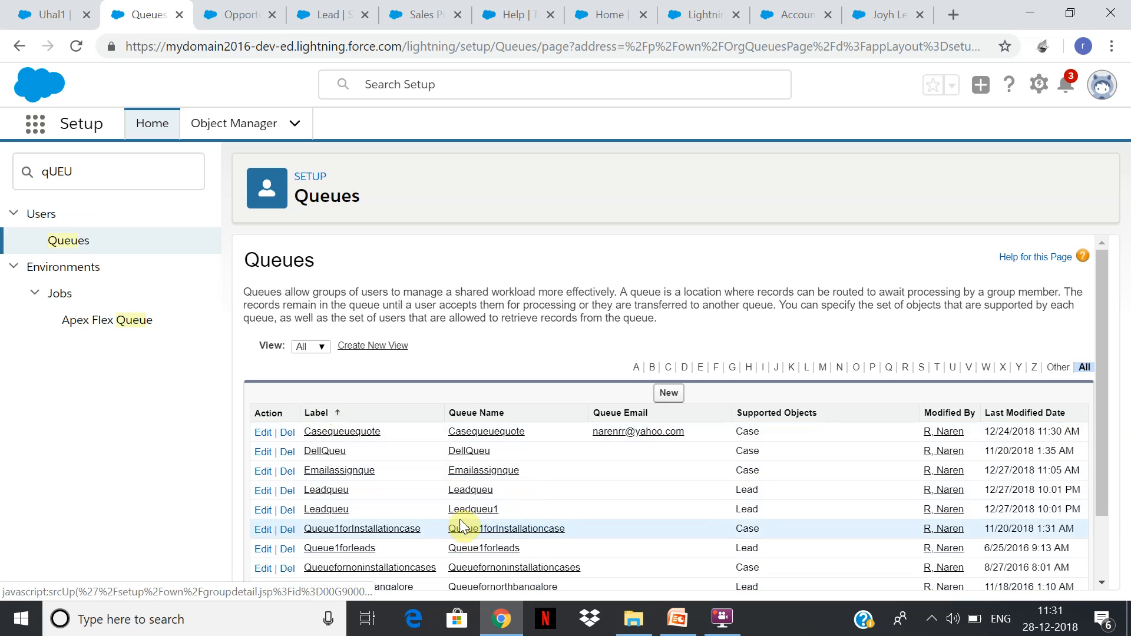
{"action": "left_click", "coordinate": [475, 510]}
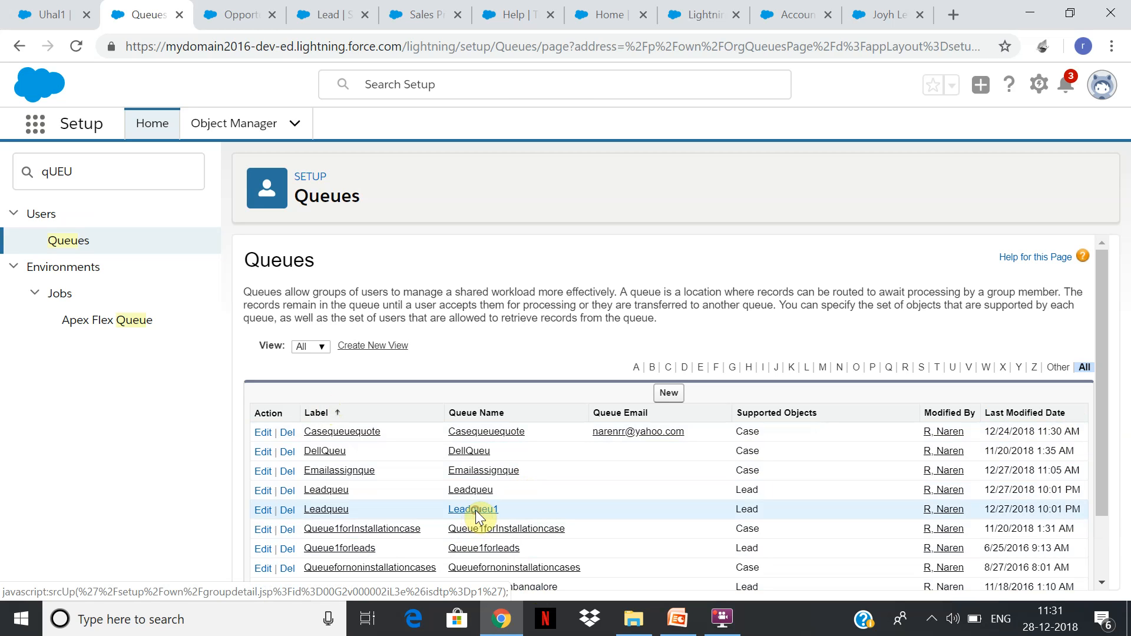
{"action": "left_click", "coordinate": [476, 511]}
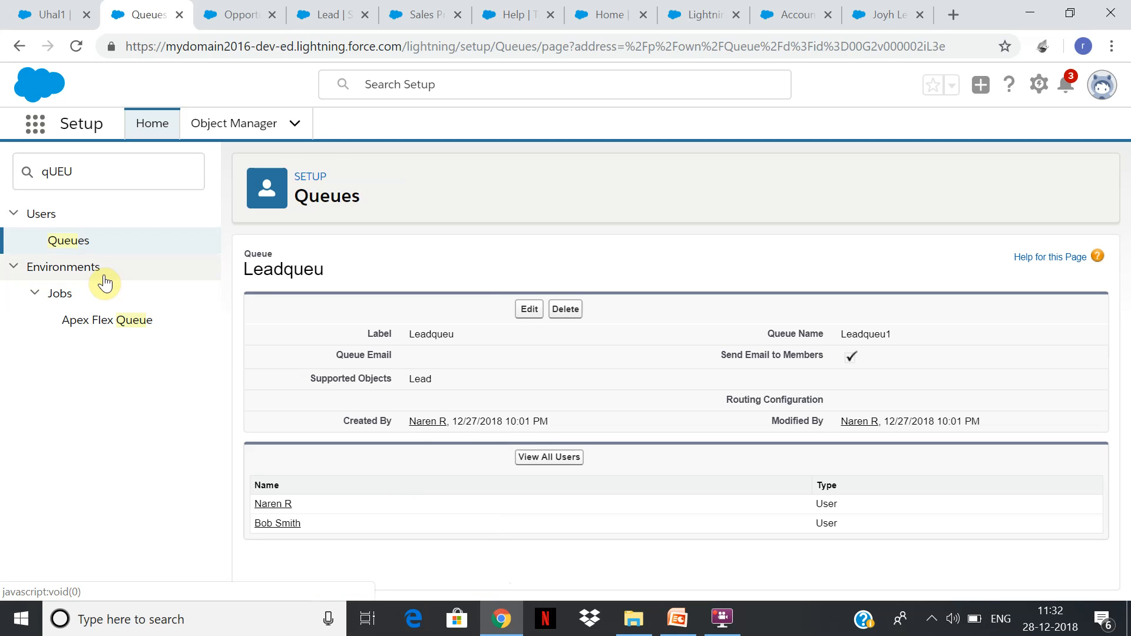
Search Setup for "assign" and open the Lead Assignment Rules page.
{"action": "left_click", "coordinate": [83, 178]}
{"action": "type", "text": "assign"}
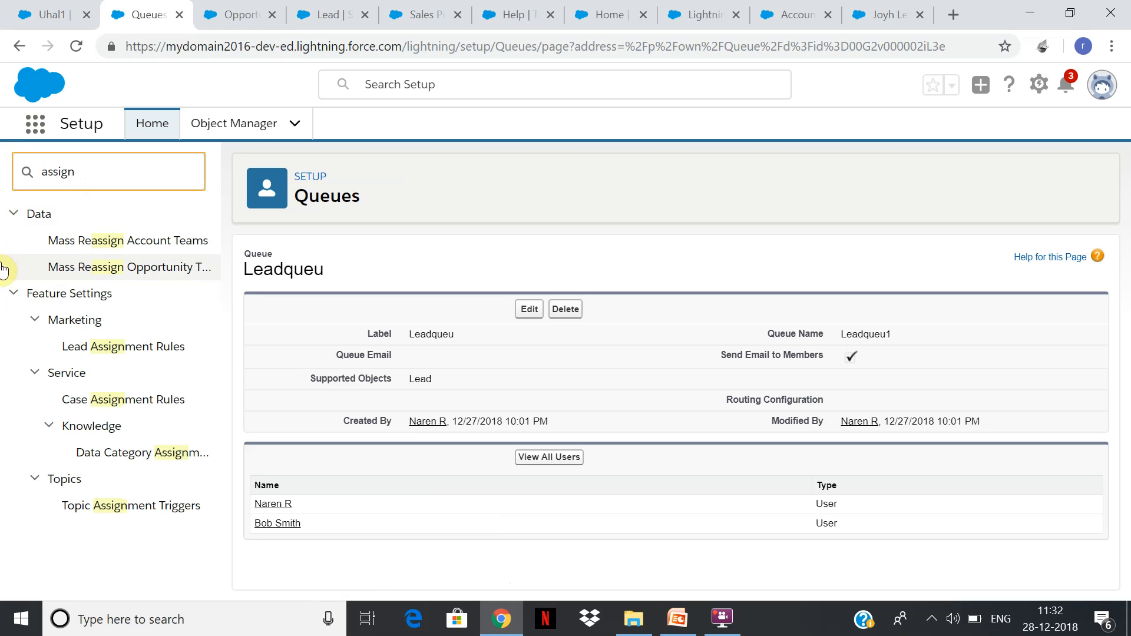
{"action": "left_click", "coordinate": [163, 357]}
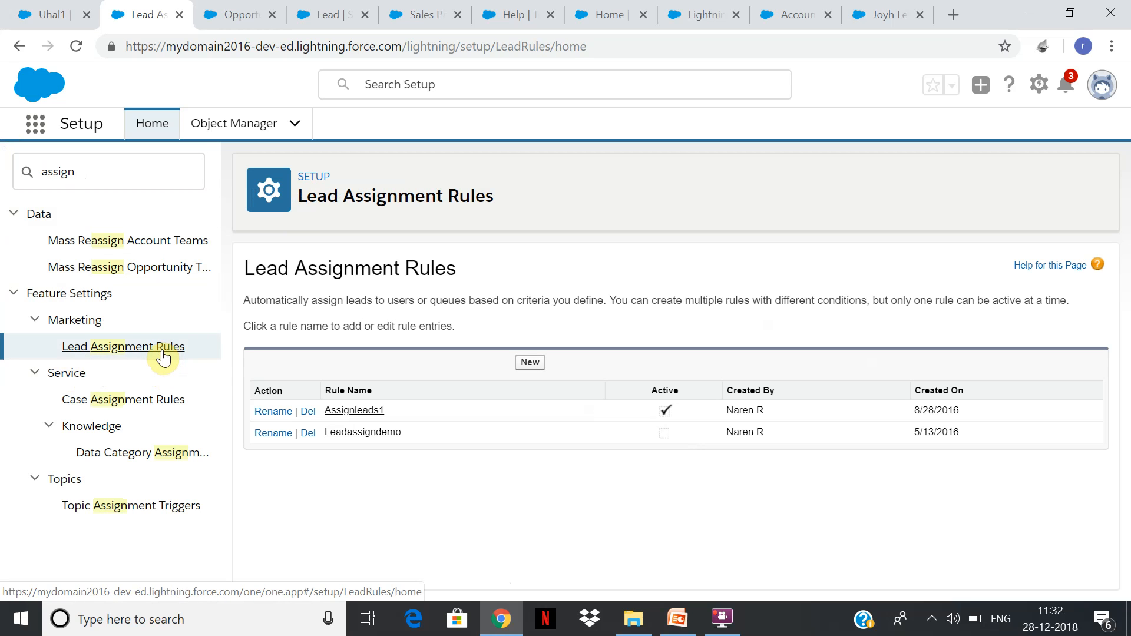
Delete the Assignleads1 and Leadassigndemo lead assignment rules and reload the Lead Assignment Rules page.
{"action": "left_click", "coordinate": [308, 413]}
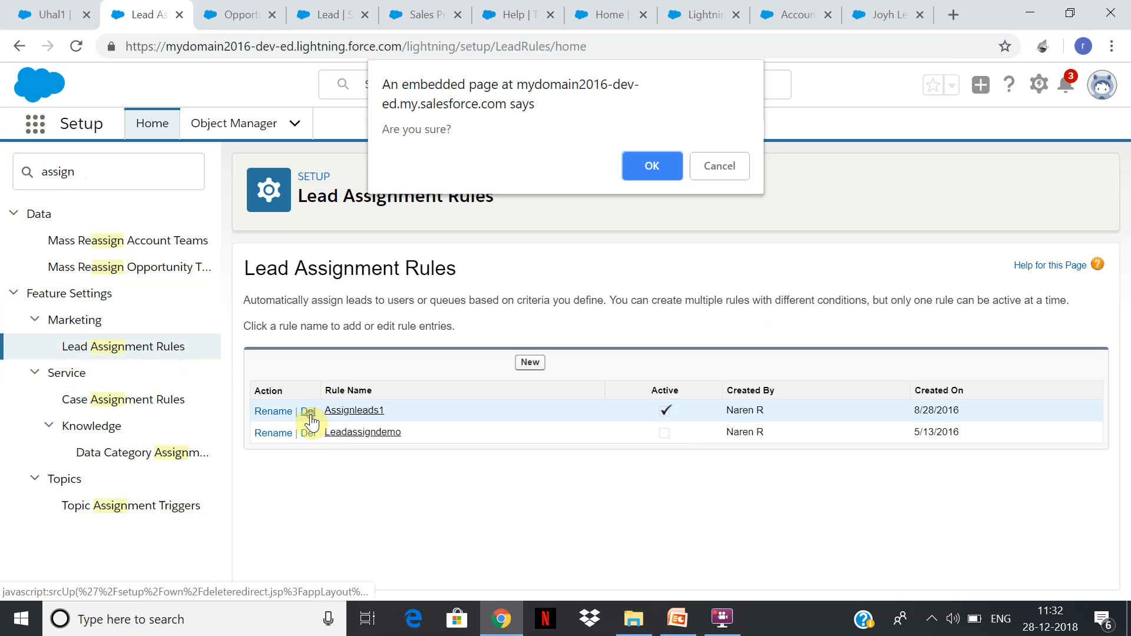
{"action": "left_click", "coordinate": [660, 165]}
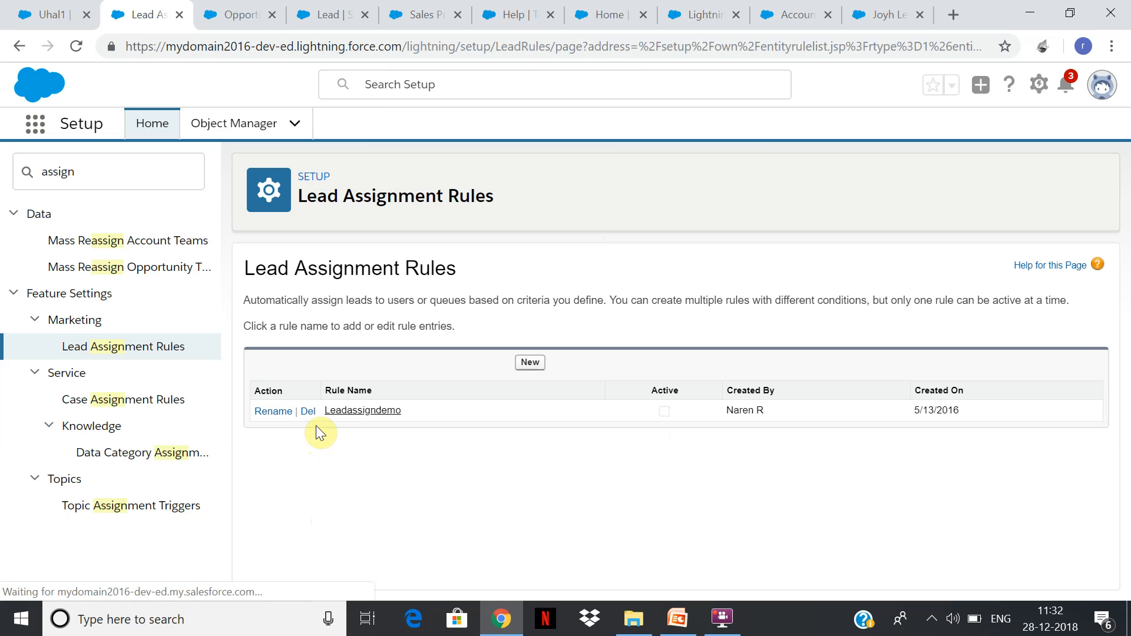
{"action": "left_click", "coordinate": [308, 411]}
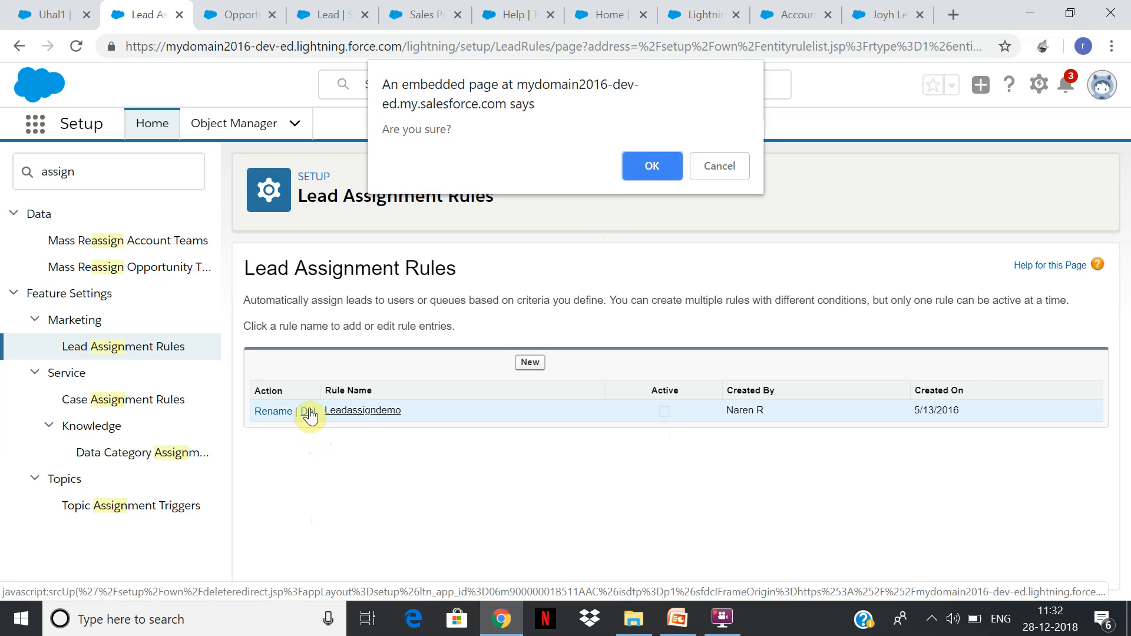
{"action": "left_click", "coordinate": [663, 165]}
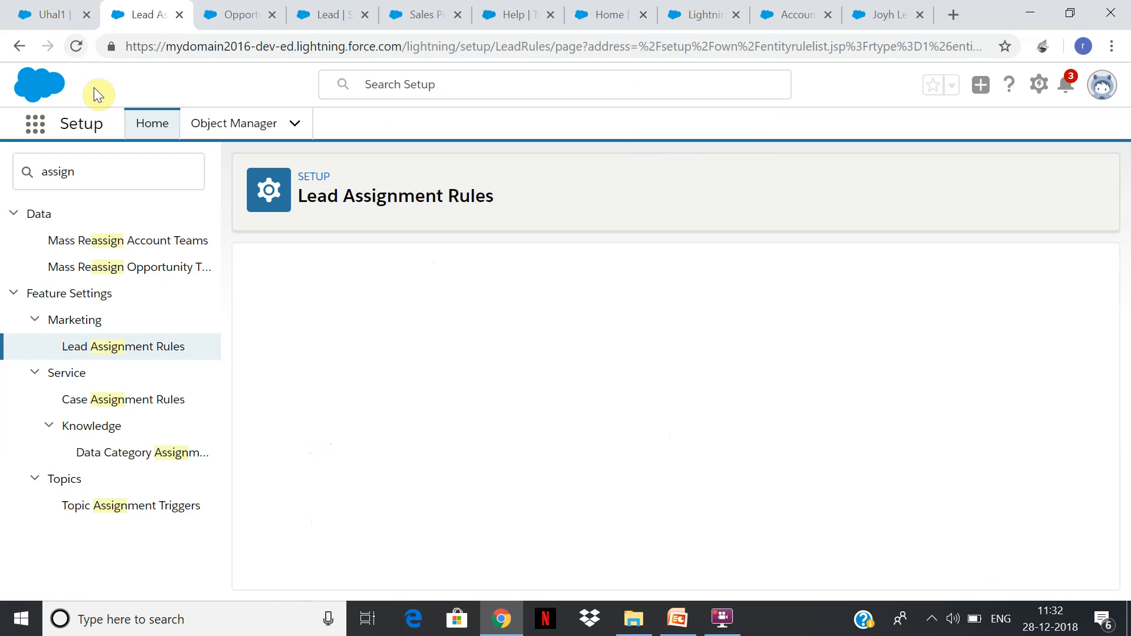
{"action": "left_click", "coordinate": [165, 350]}
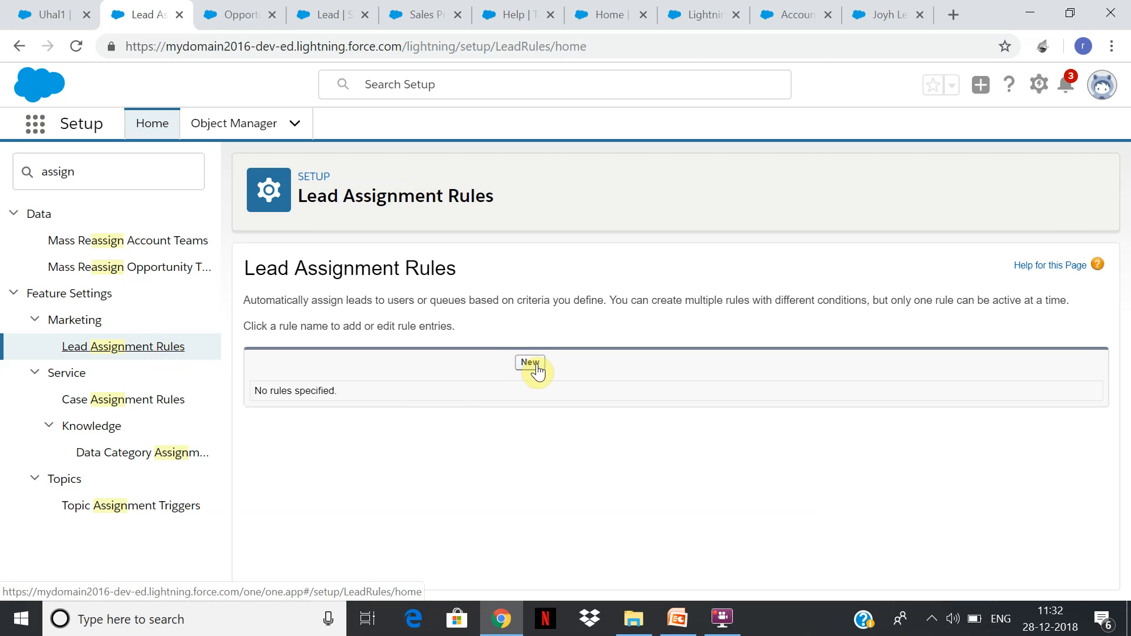
Create and save a new lead assignment rule named Onlinedemoleadassign and make it active.
{"action": "left_click", "coordinate": [533, 364]}
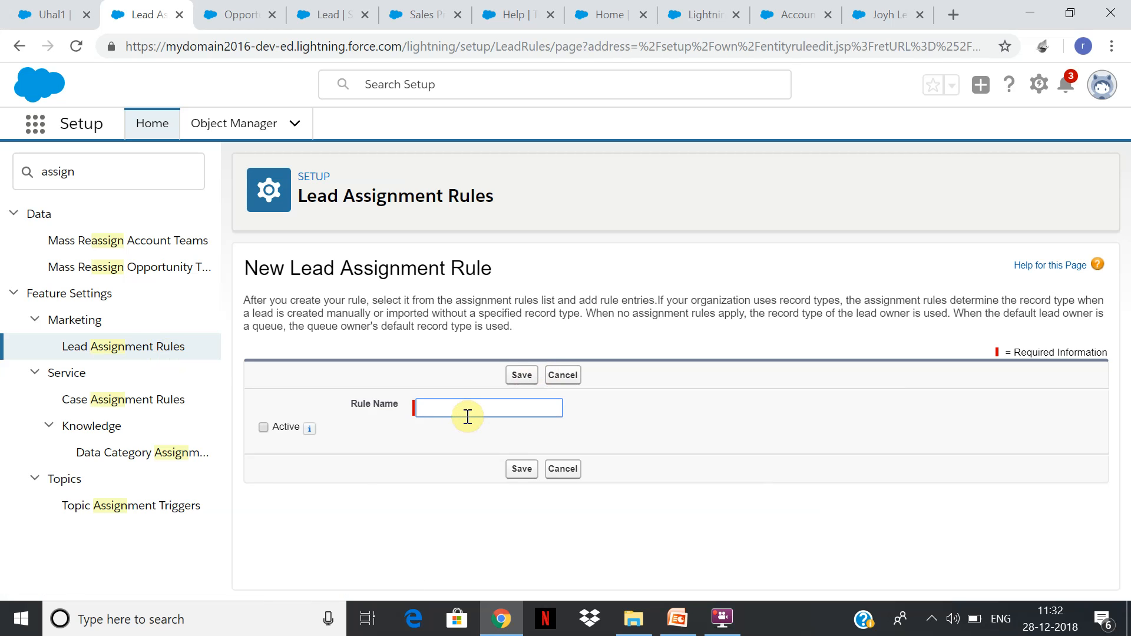
{"action": "type", "text": "Onlinedemoleadassign"}
{"action": "left_click", "coordinate": [263, 428]}
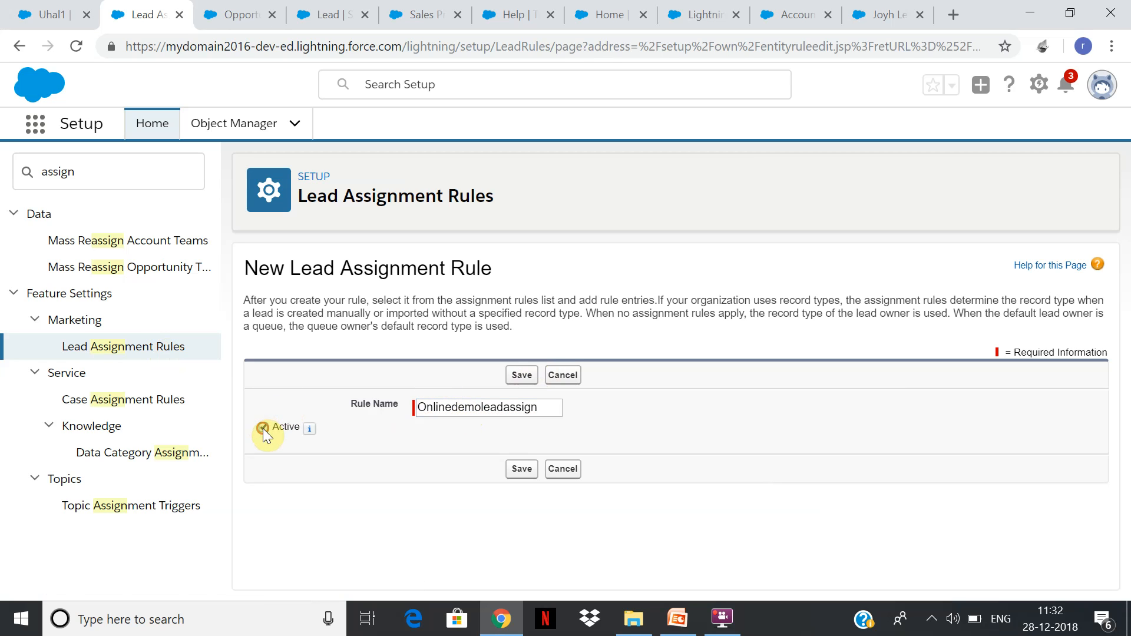
{"action": "left_click", "coordinate": [523, 470]}
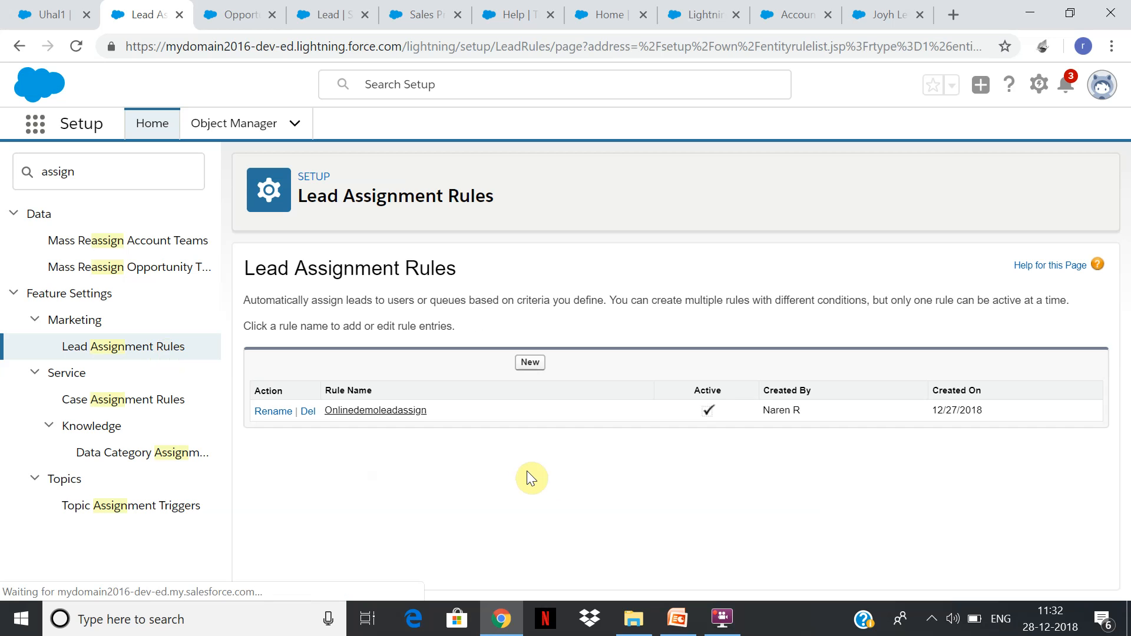
Add a new rule entry to Onlinedemoleadassign with sort order 1 and try to save it.
{"action": "left_click", "coordinate": [412, 410]}
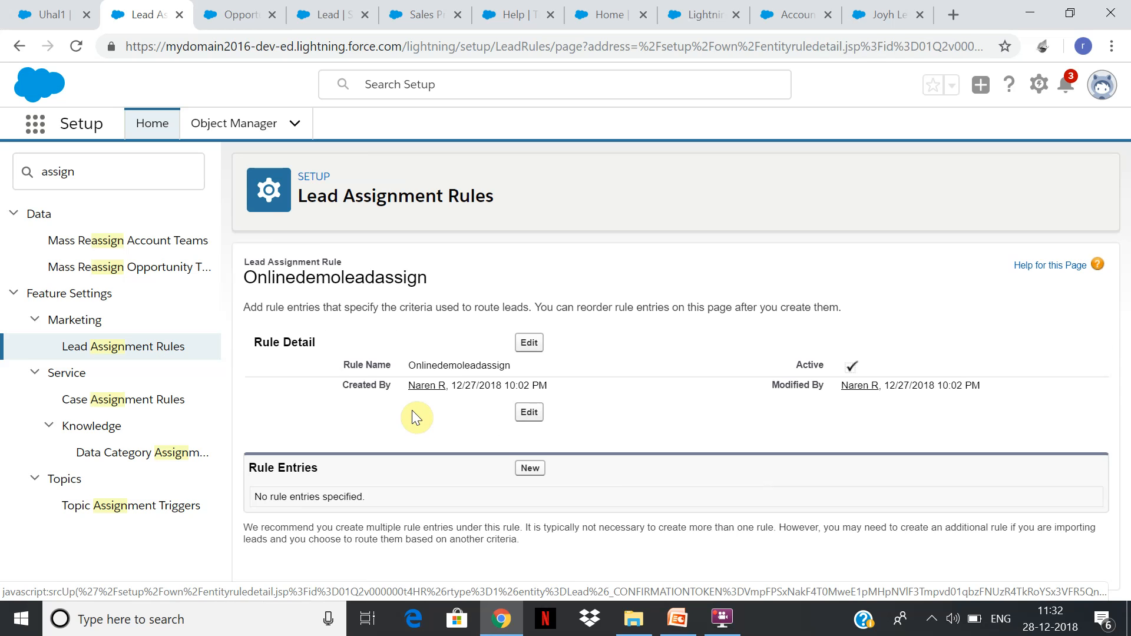
{"action": "left_click", "coordinate": [531, 468]}
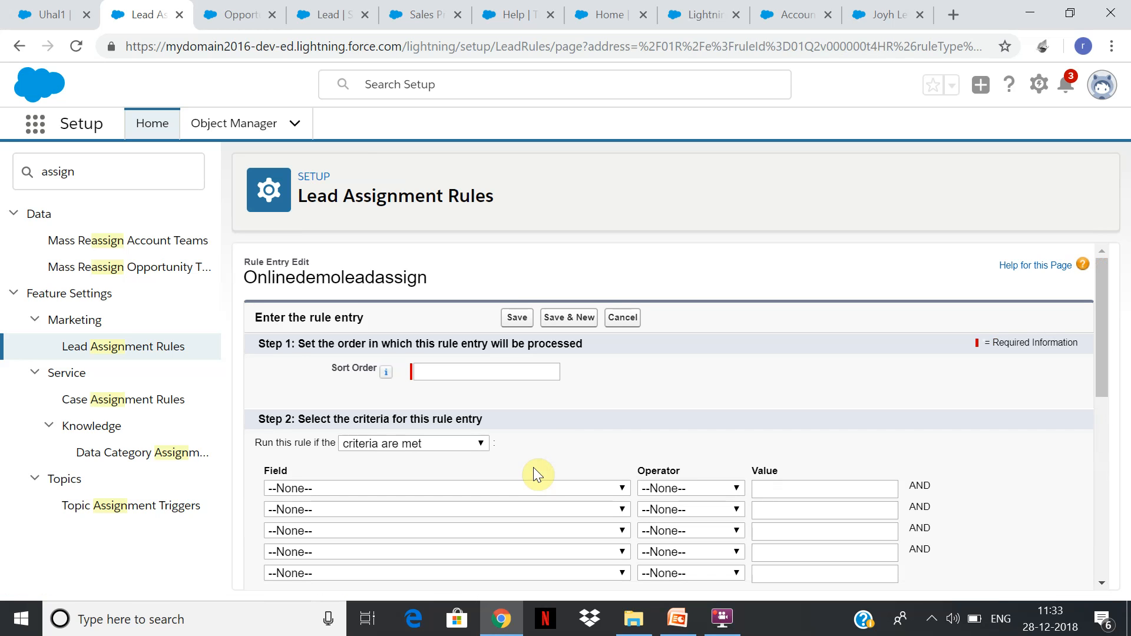
{"action": "type", "text": "1"}
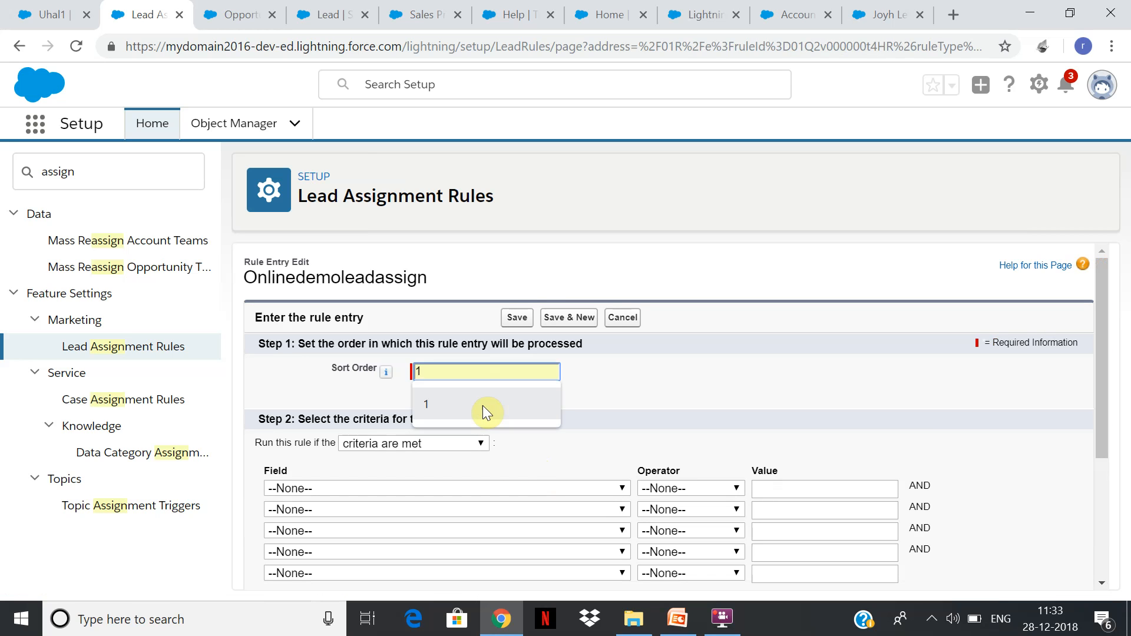
{"action": "left_click", "coordinate": [517, 318]}
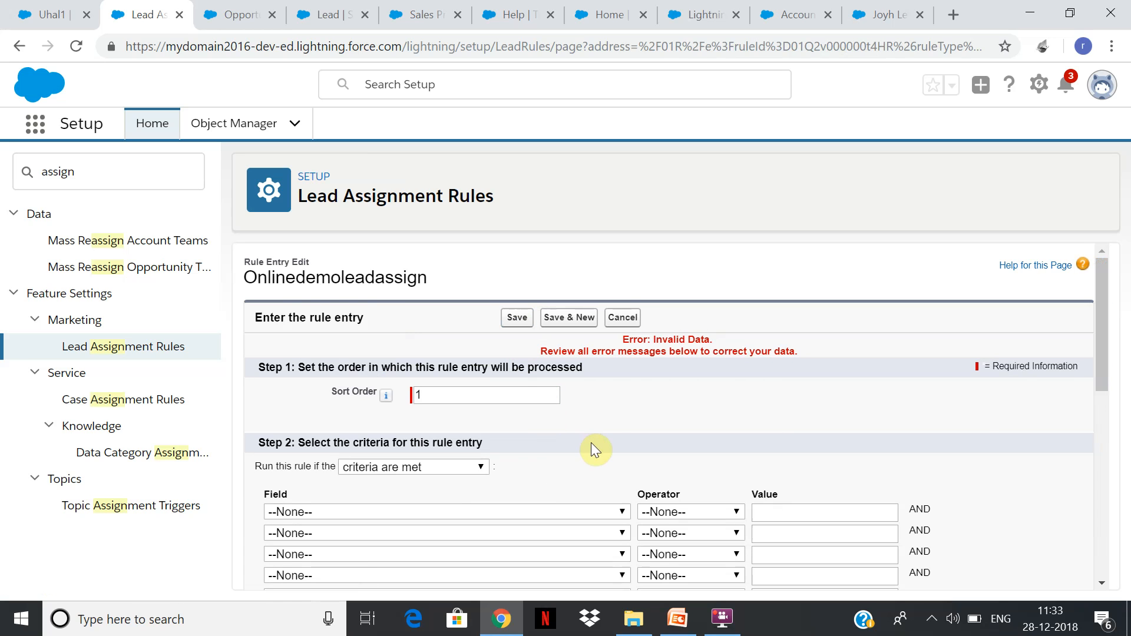
Set the first criterion's field to Current User: Active and look through its operators.
{"action": "left_click", "coordinate": [621, 512]}
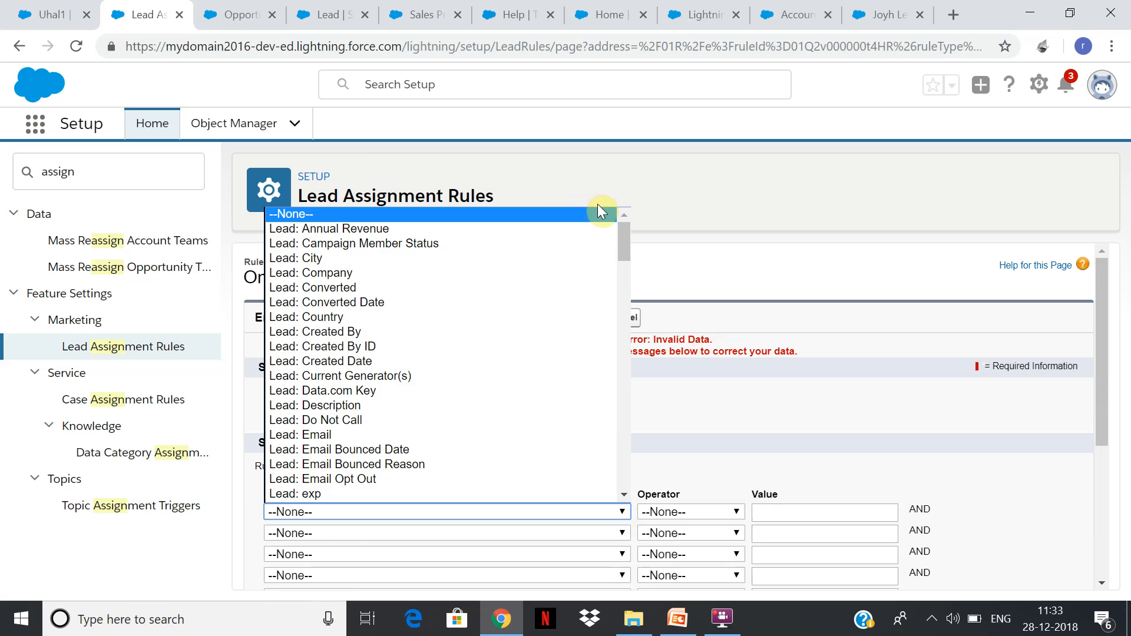
{"action": "left_click_drag", "start_coordinate": [628, 243], "coordinate": [610, 342]}
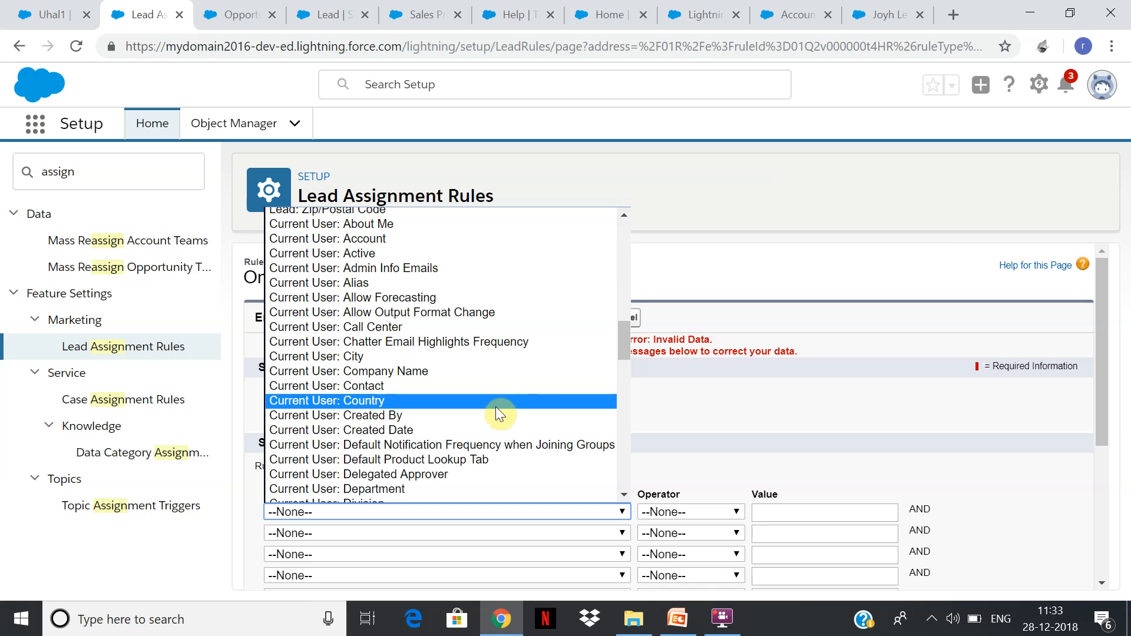
{"action": "left_click", "coordinate": [387, 260]}
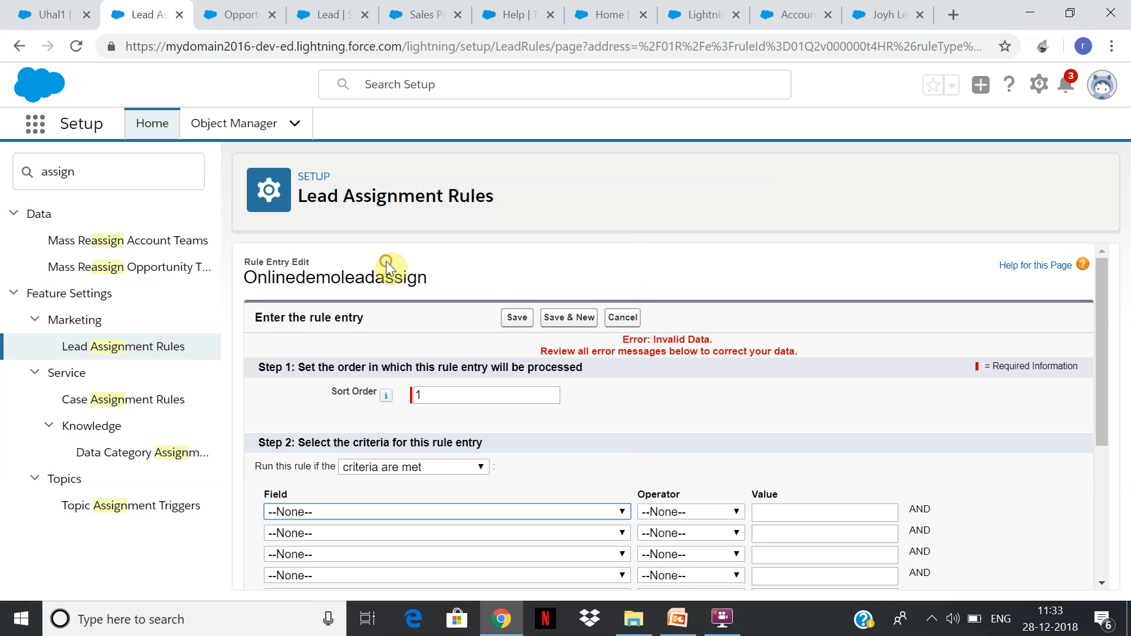
{"action": "left_click", "coordinate": [736, 511]}
{"action": "left_click", "coordinate": [525, 505]}
Switch to the Sales app's Leads list and open a new lead form with the Onlinedemolead record type.
{"action": "left_click", "coordinate": [329, 14]}
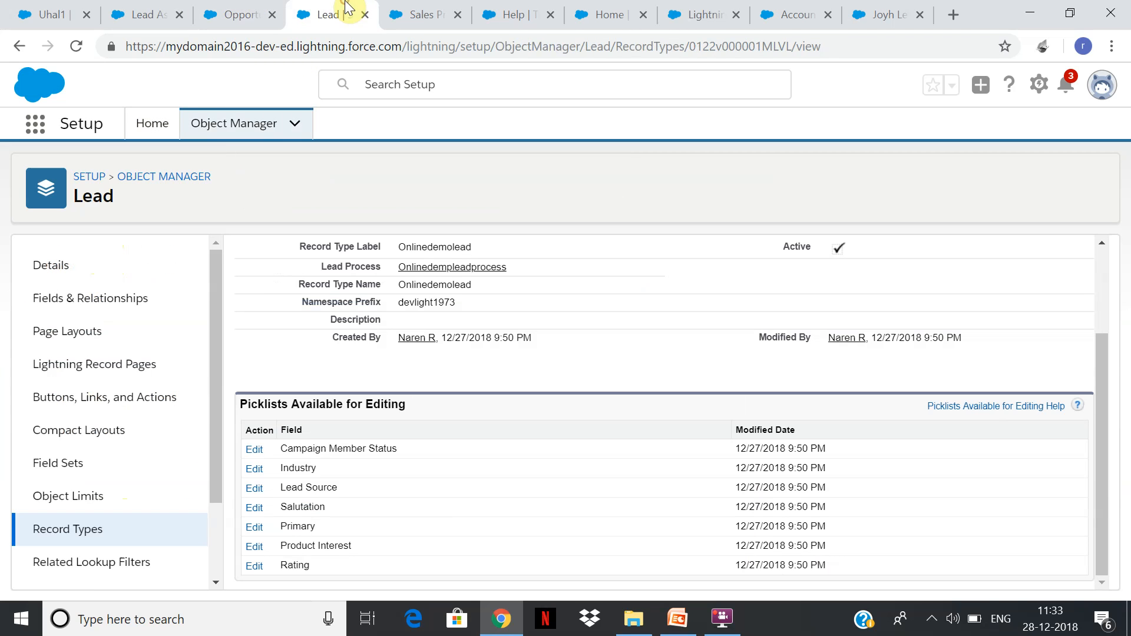
{"action": "left_click", "coordinate": [51, 15]}
{"action": "left_click", "coordinate": [472, 123]}
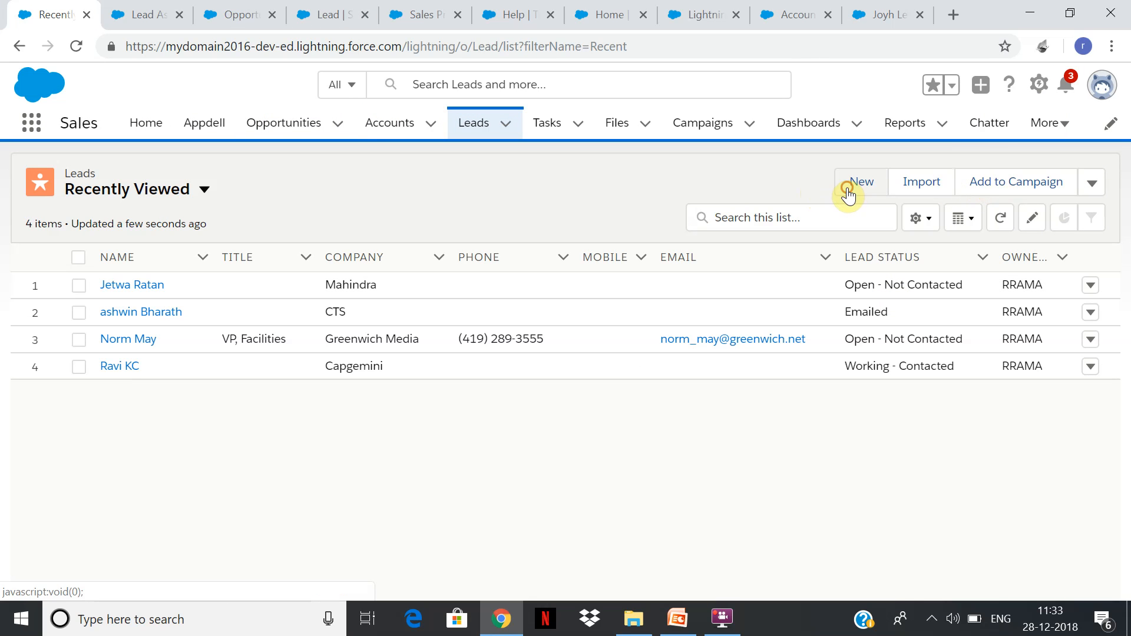
{"action": "left_click", "coordinate": [850, 192]}
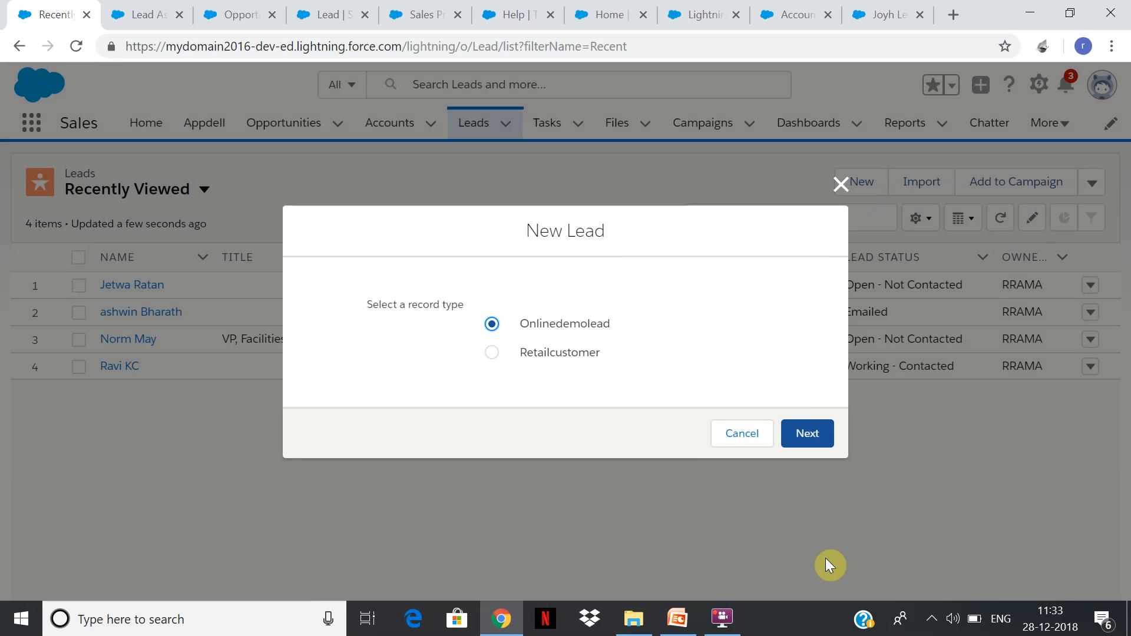
{"action": "left_click", "coordinate": [808, 435]}
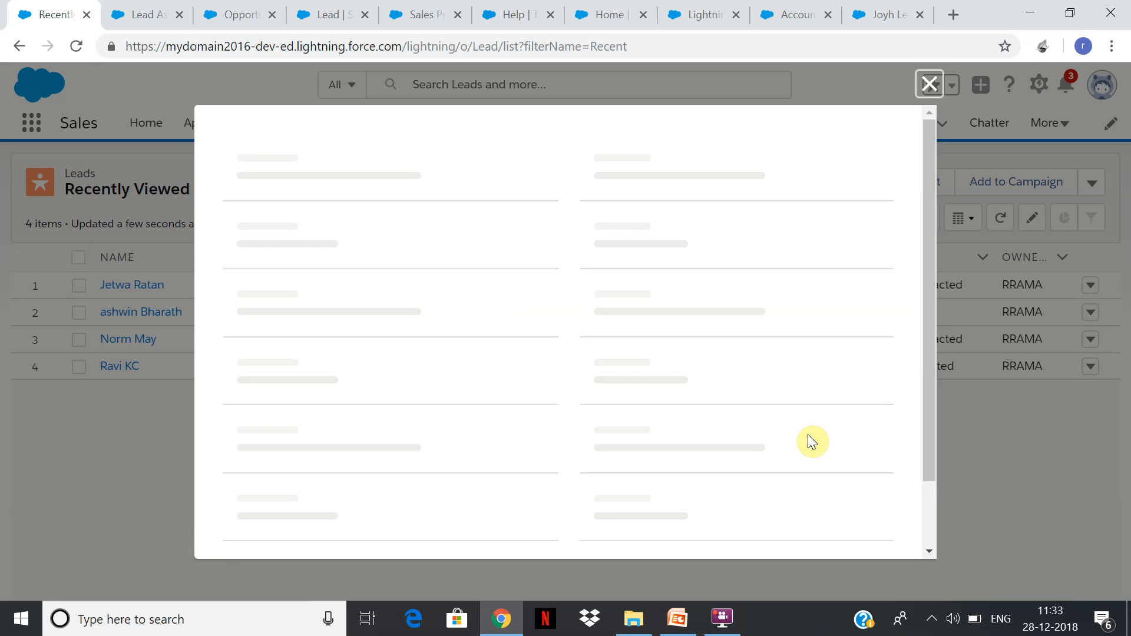
Examine the lead form's fields, including Lead Source, Industry and Product Interest, and close it without saving.
{"action": "left_click_drag", "start_coordinate": [925, 204], "coordinate": [910, 301]}
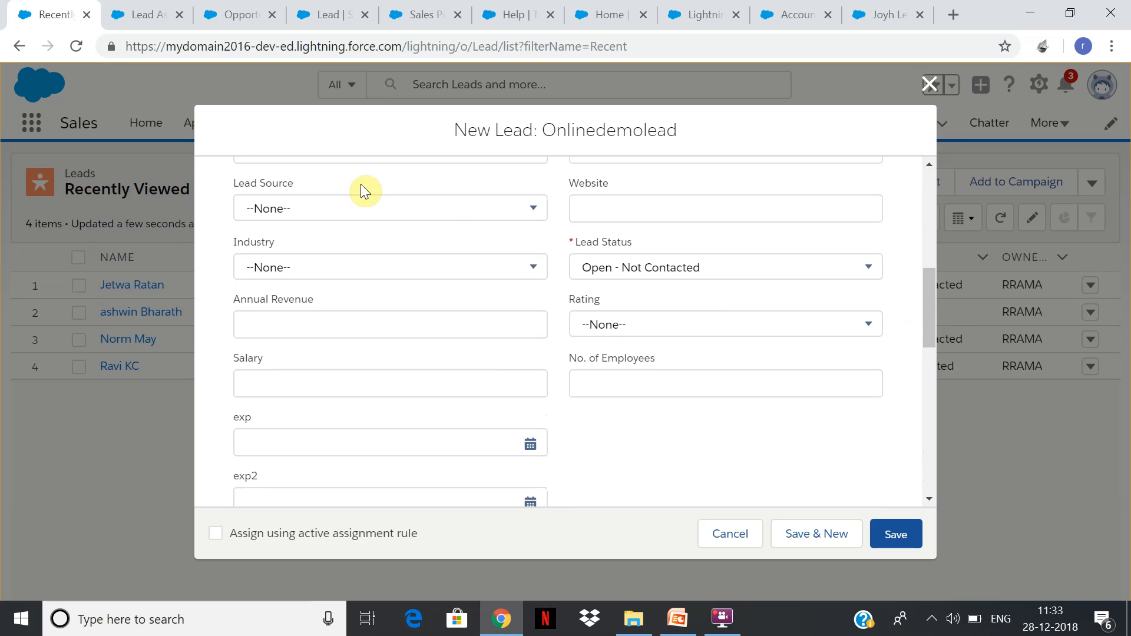
{"action": "left_click", "coordinate": [422, 211]}
{"action": "left_click_drag", "start_coordinate": [932, 305], "coordinate": [919, 465]}
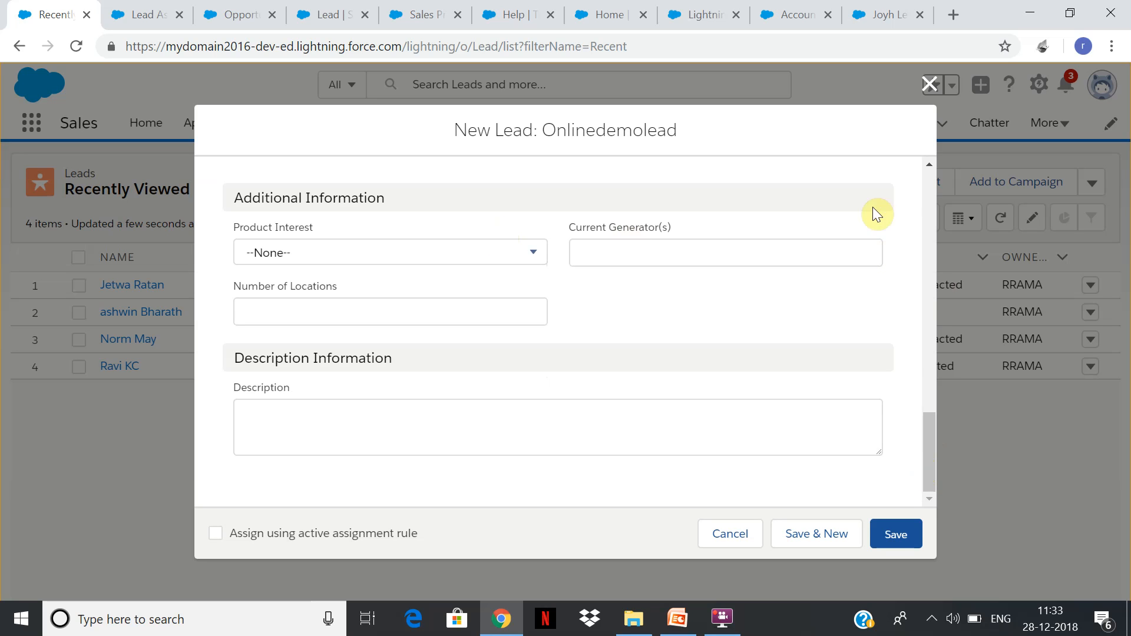
{"action": "left_click", "coordinate": [926, 190]}
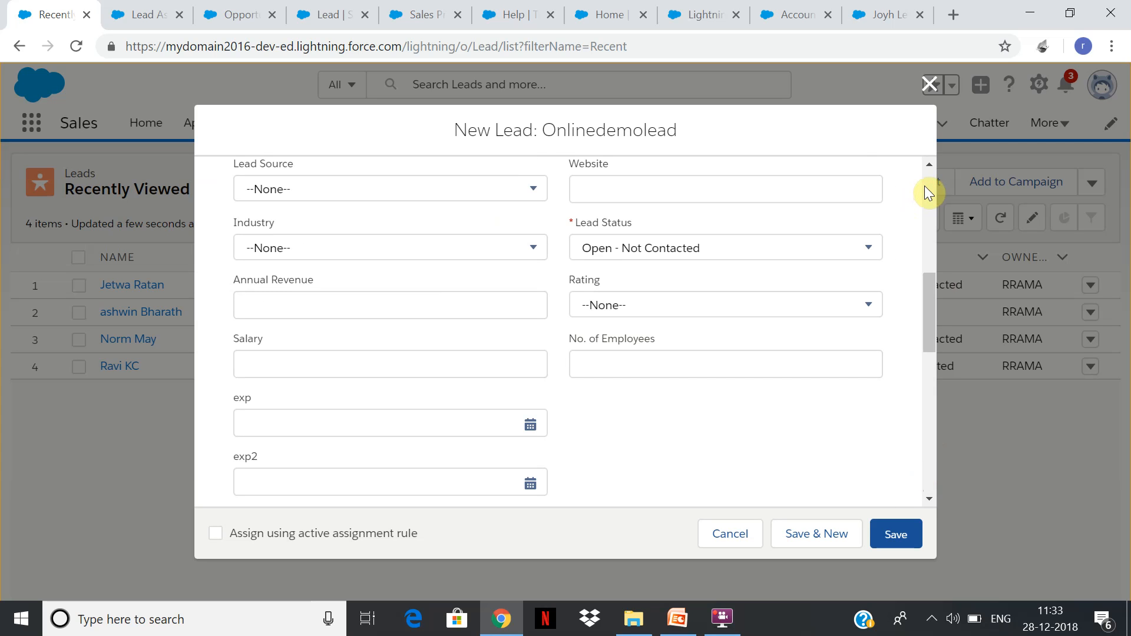
{"action": "left_click", "coordinate": [501, 249]}
{"action": "left_click", "coordinate": [930, 86]}
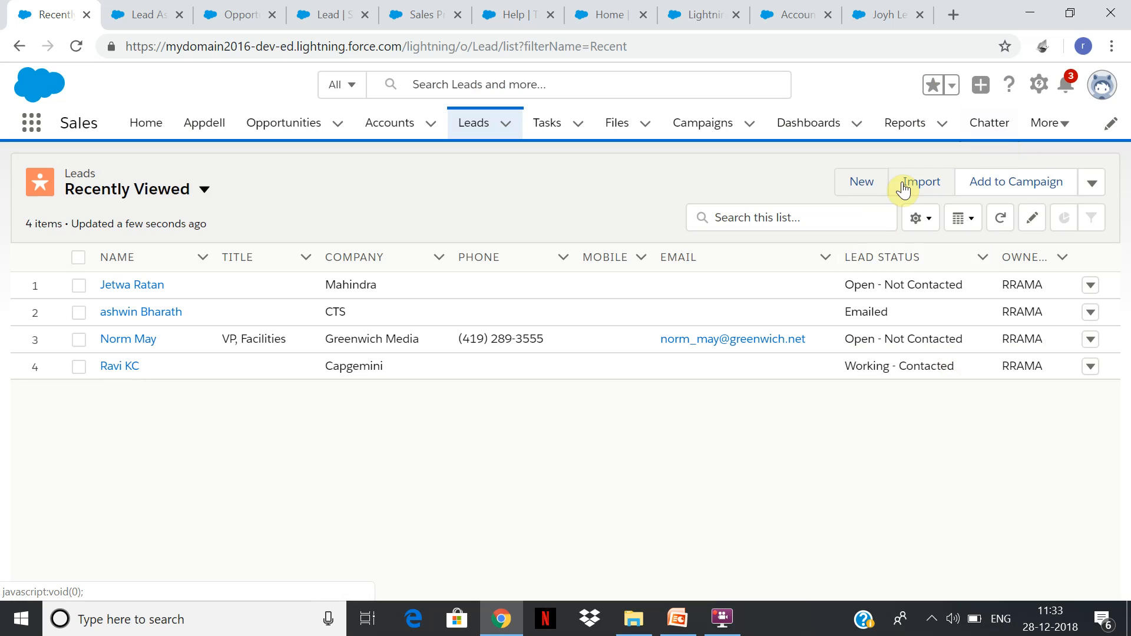
Return to the Onlinedemoleadassign rule entry and set its first criterion to Lead: Industry equals Banking.
{"action": "left_click", "coordinate": [244, 15]}
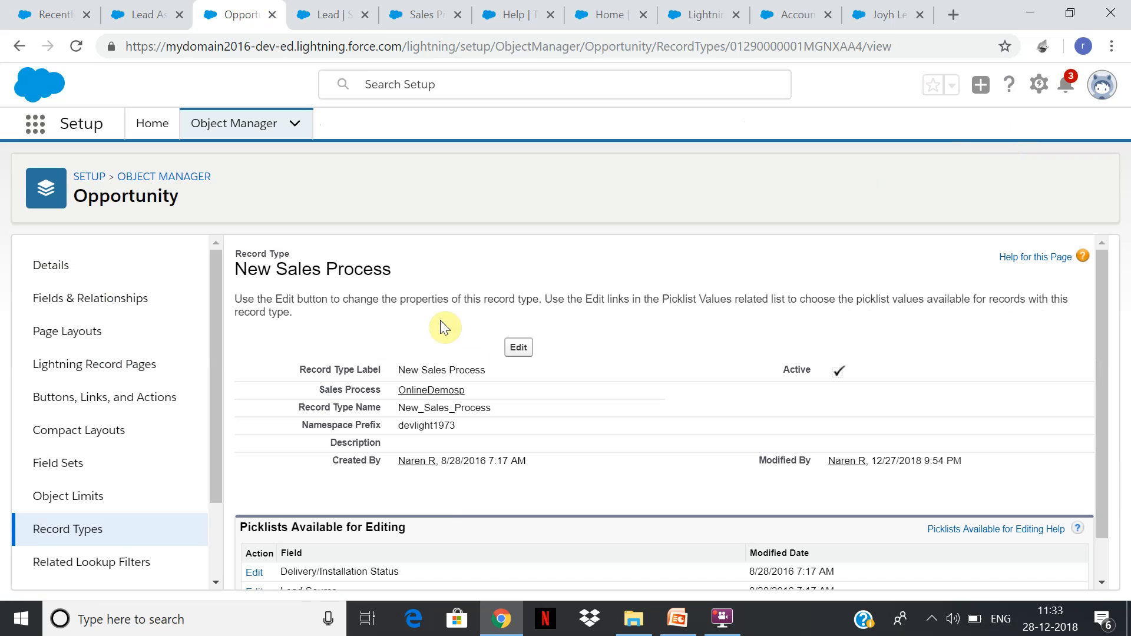
{"action": "left_click", "coordinate": [330, 11]}
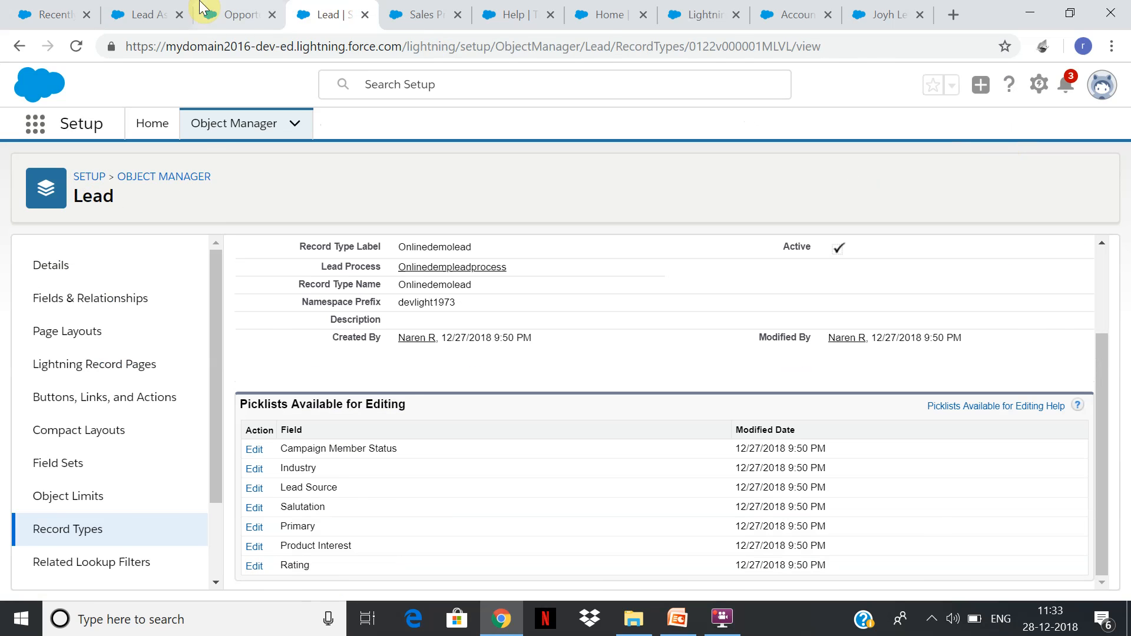
{"action": "left_click", "coordinate": [142, 13]}
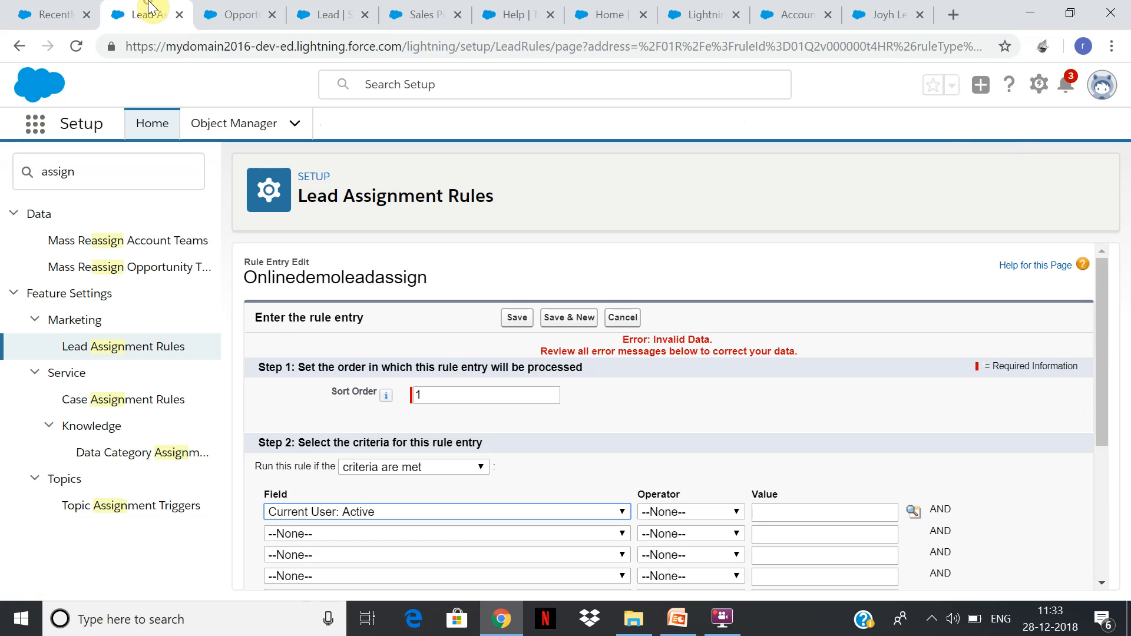
{"action": "left_click", "coordinate": [439, 514]}
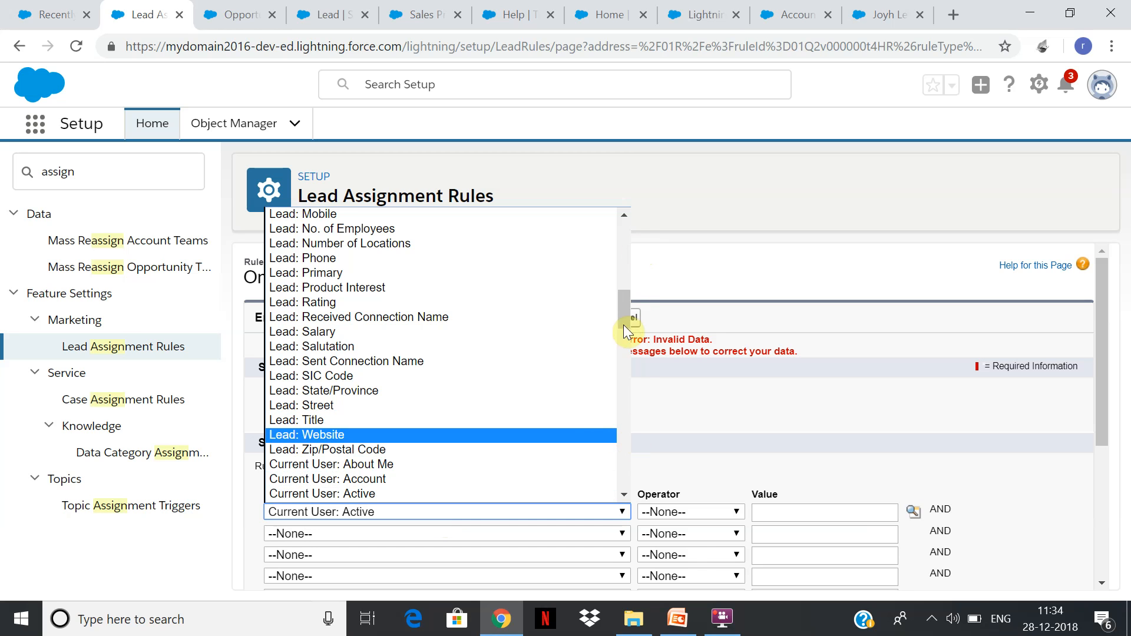
{"action": "left_click_drag", "start_coordinate": [626, 308], "coordinate": [614, 266]}
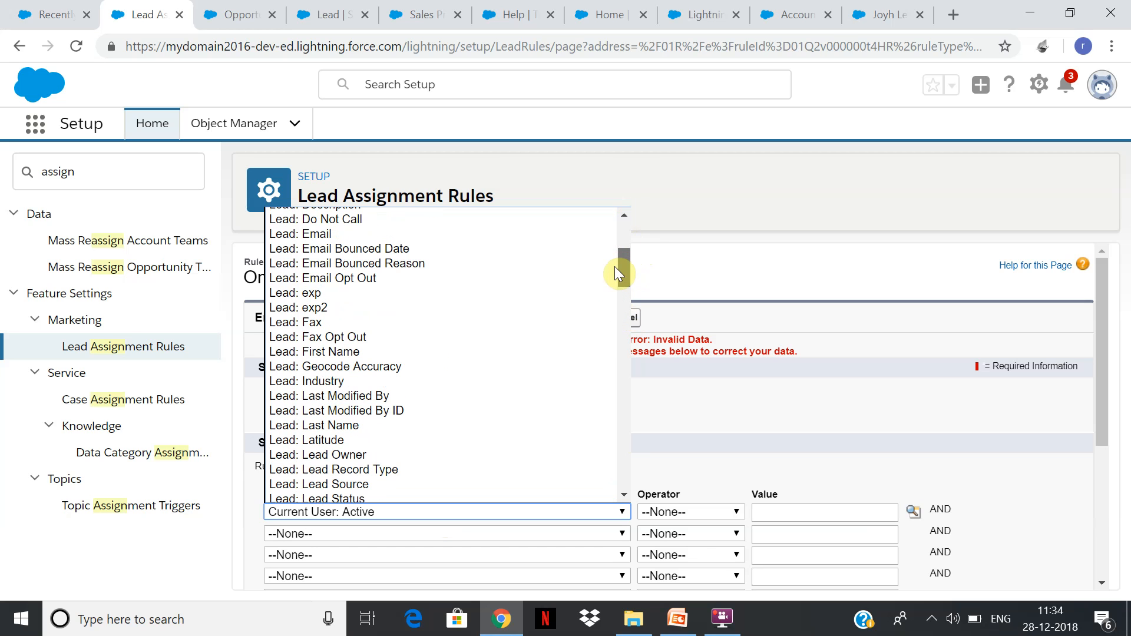
{"action": "left_click", "coordinate": [426, 382]}
{"action": "left_click", "coordinate": [718, 509]}
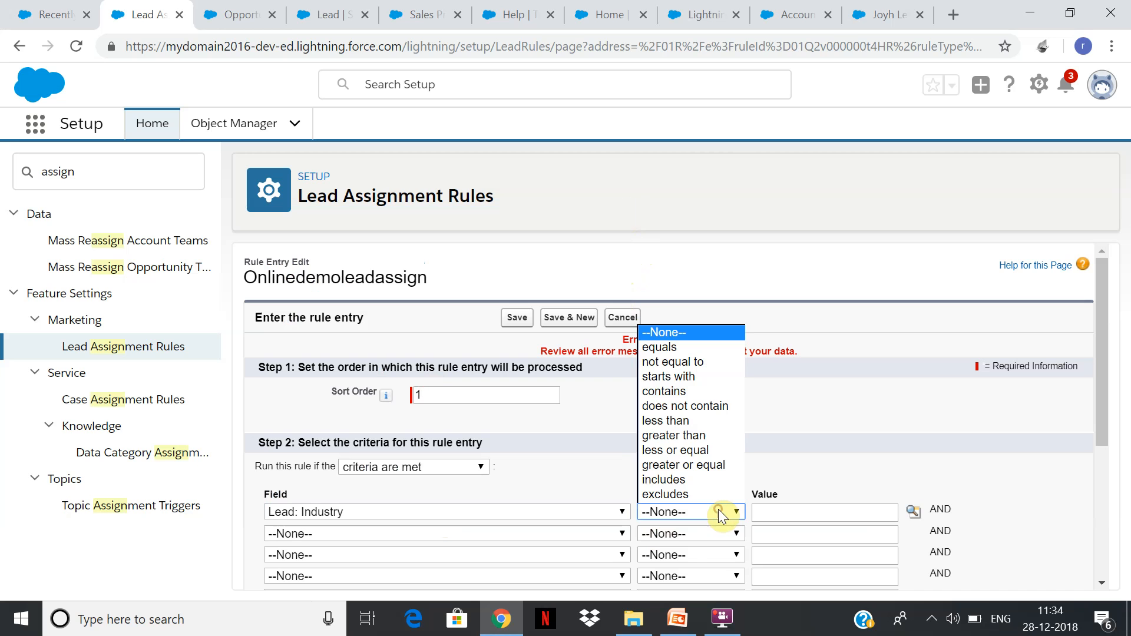
{"action": "left_click", "coordinate": [694, 349]}
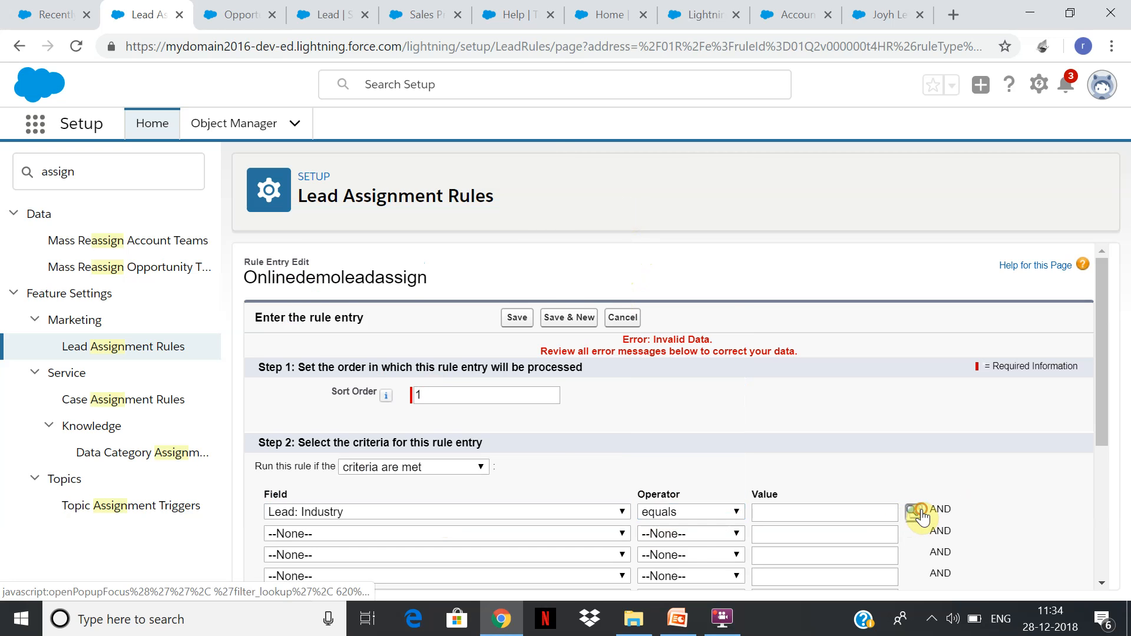
{"action": "left_click", "coordinate": [914, 511]}
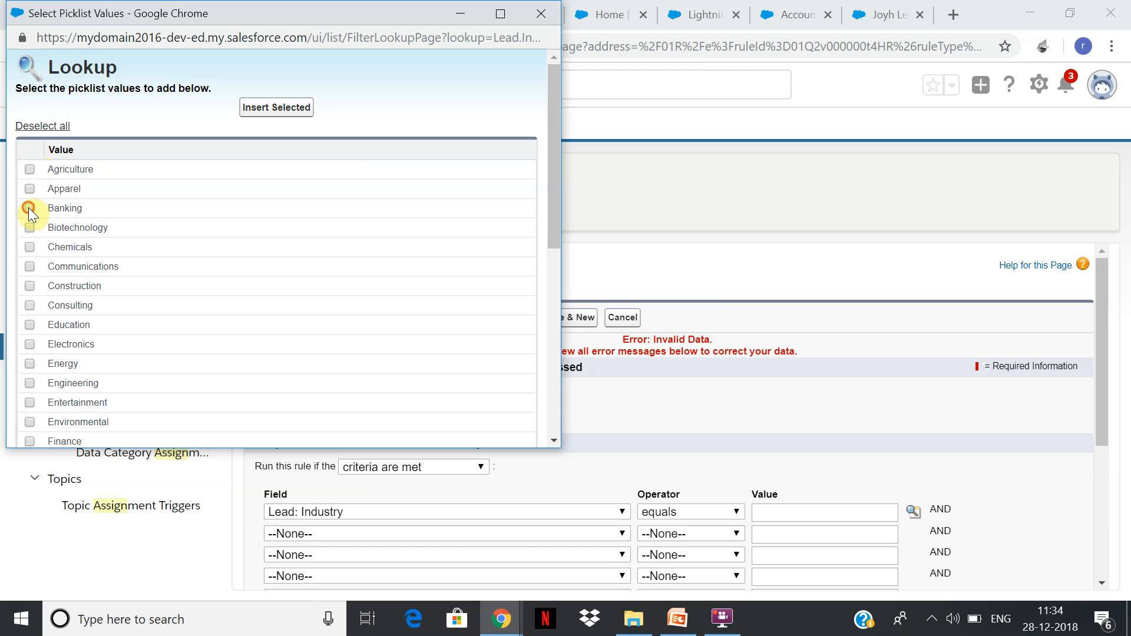
{"action": "left_click", "coordinate": [259, 122]}
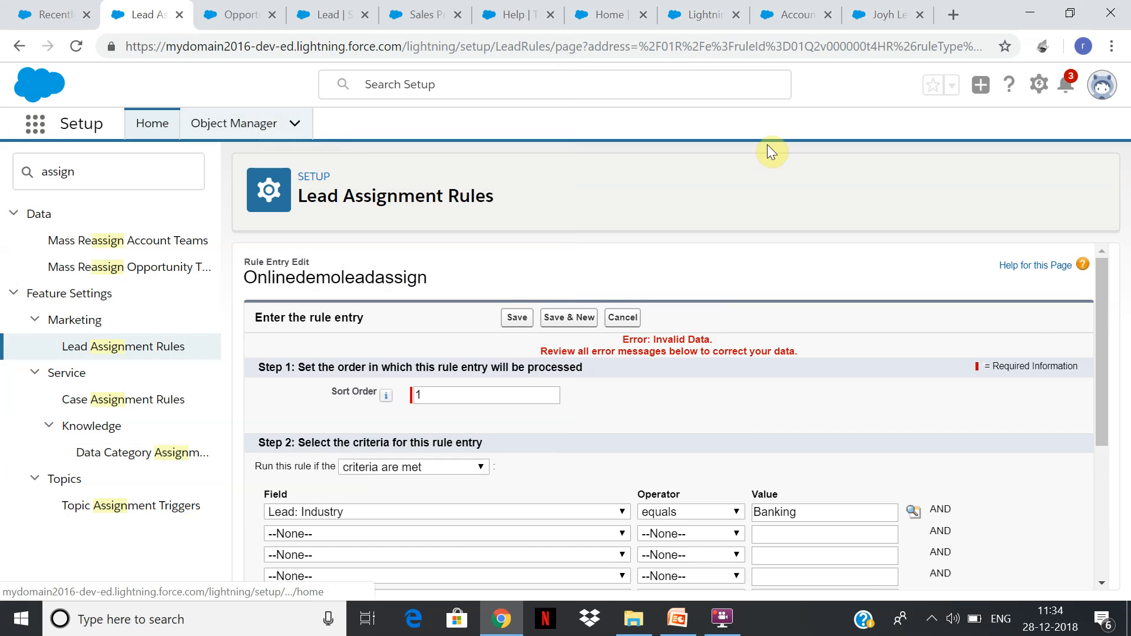
Set the rule entry's assignee type to Queue and open the lookup of available queues.
{"action": "left_click_drag", "start_coordinate": [1102, 318], "coordinate": [1102, 424]}
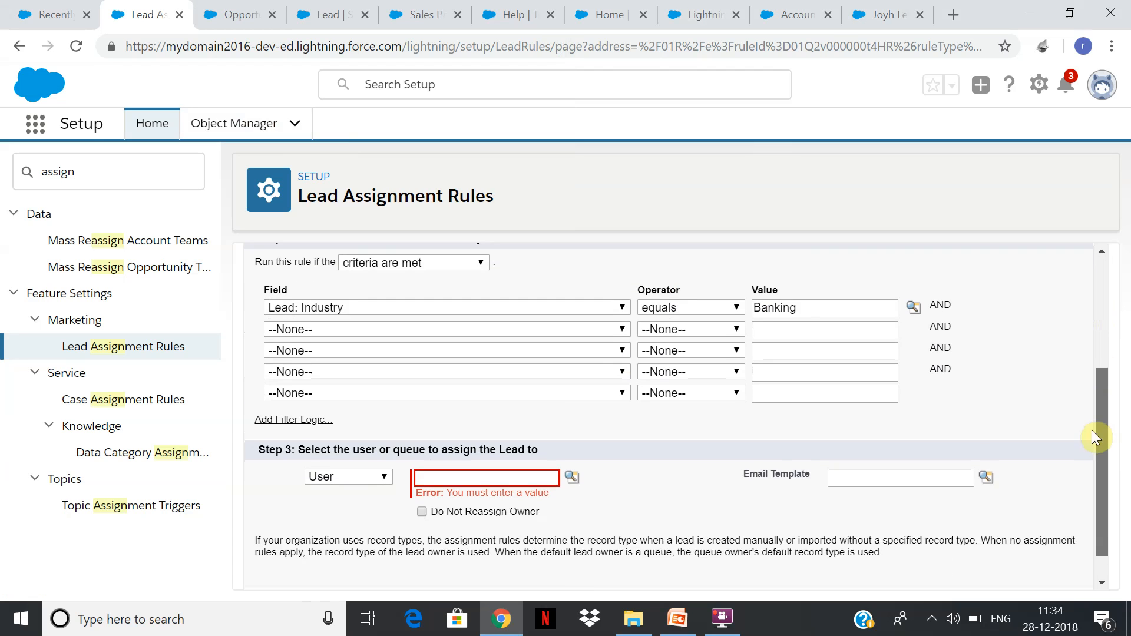
{"action": "left_click", "coordinate": [386, 460]}
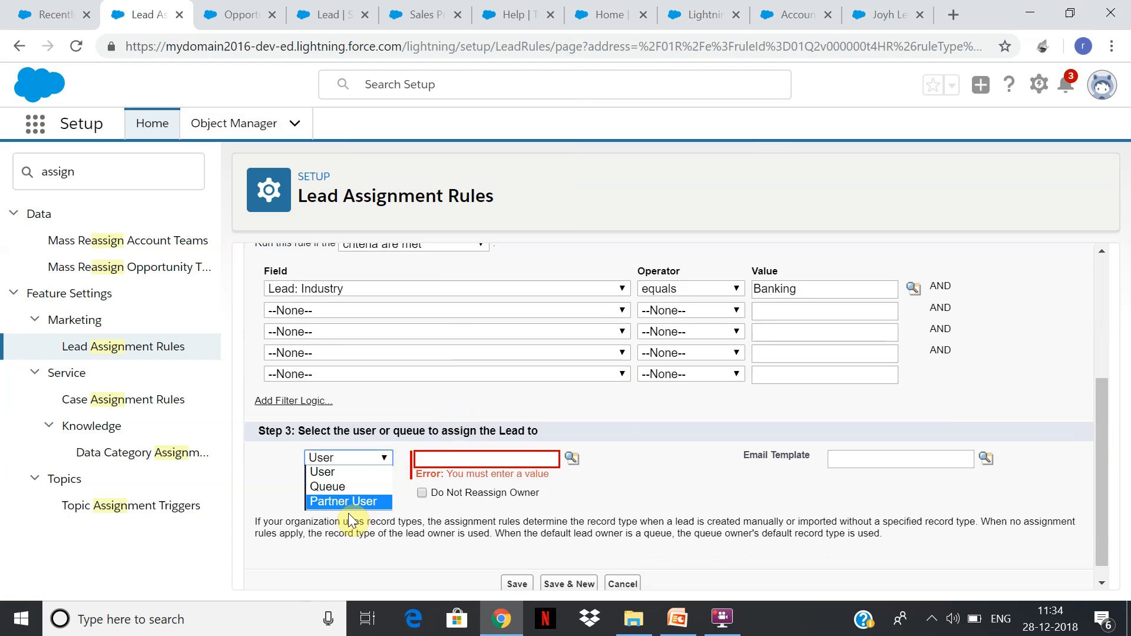
{"action": "left_click", "coordinate": [352, 489]}
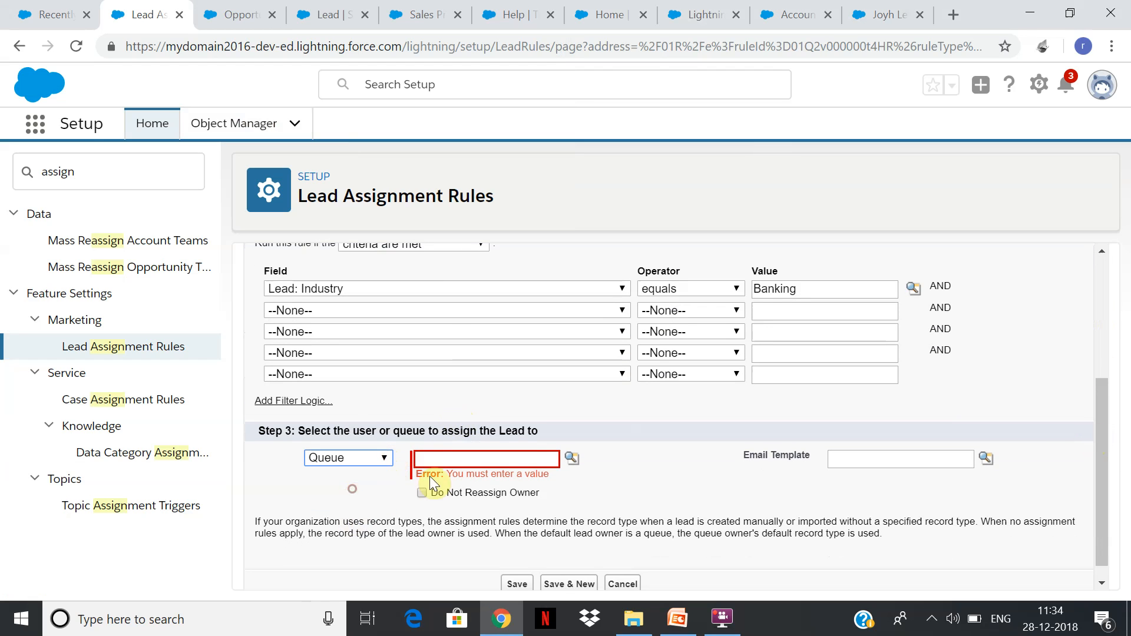
{"action": "left_click", "coordinate": [524, 459]}
{"action": "left_click", "coordinate": [572, 458]}
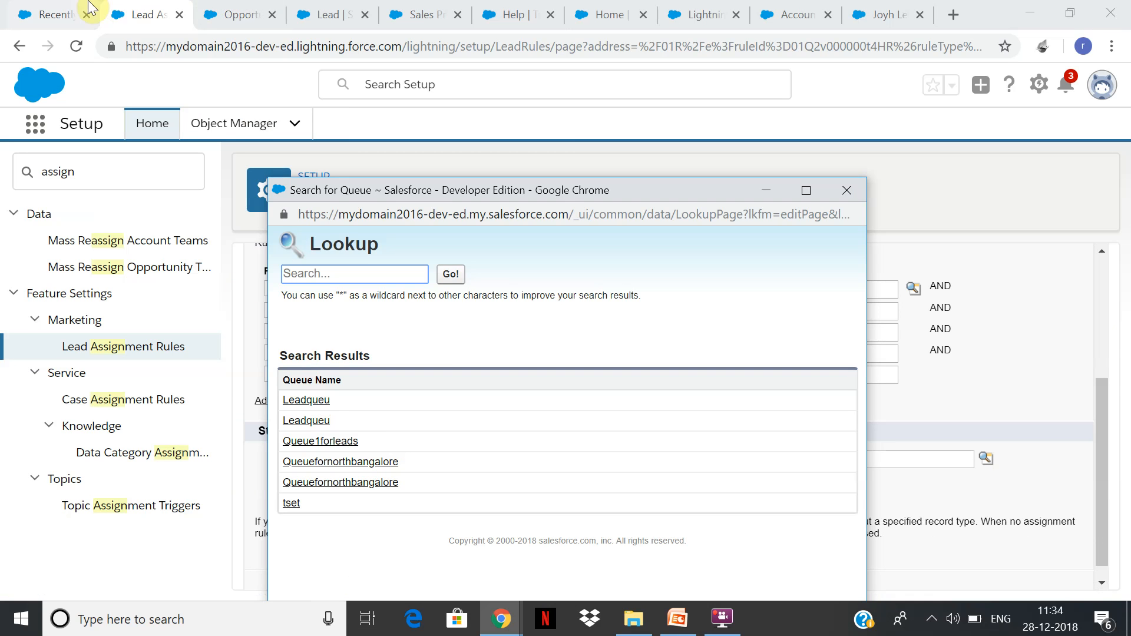
Find the Queues page in Setup in a separate browser tab, searching for "queu".
{"action": "left_click", "coordinate": [45, 6]}
{"action": "left_click", "coordinate": [427, 13]}
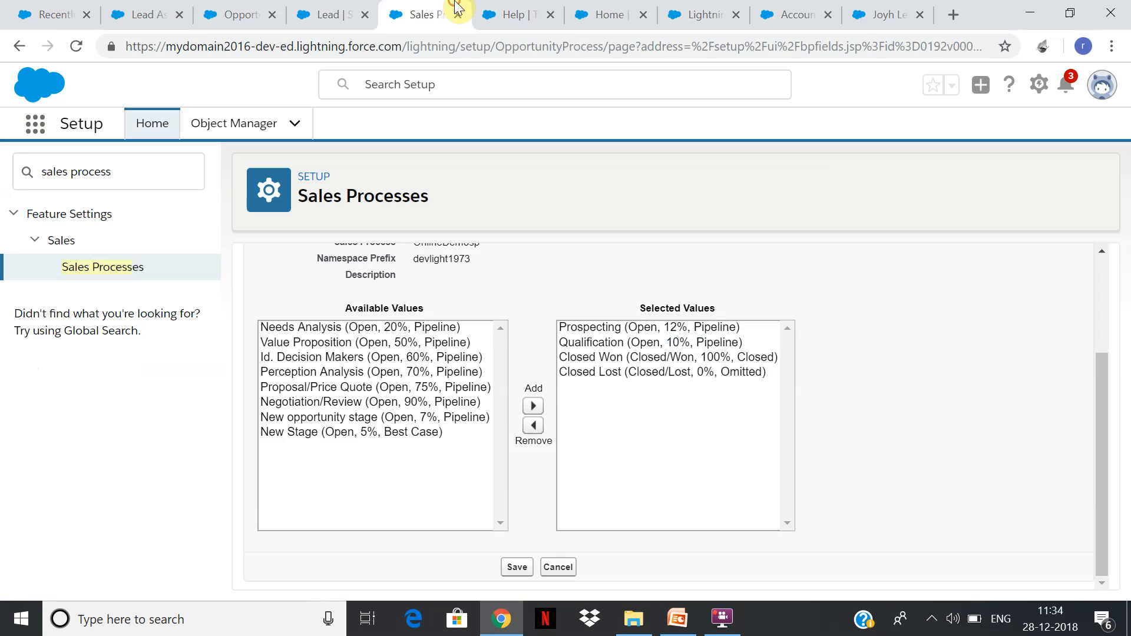
{"action": "left_click", "coordinate": [339, 8]}
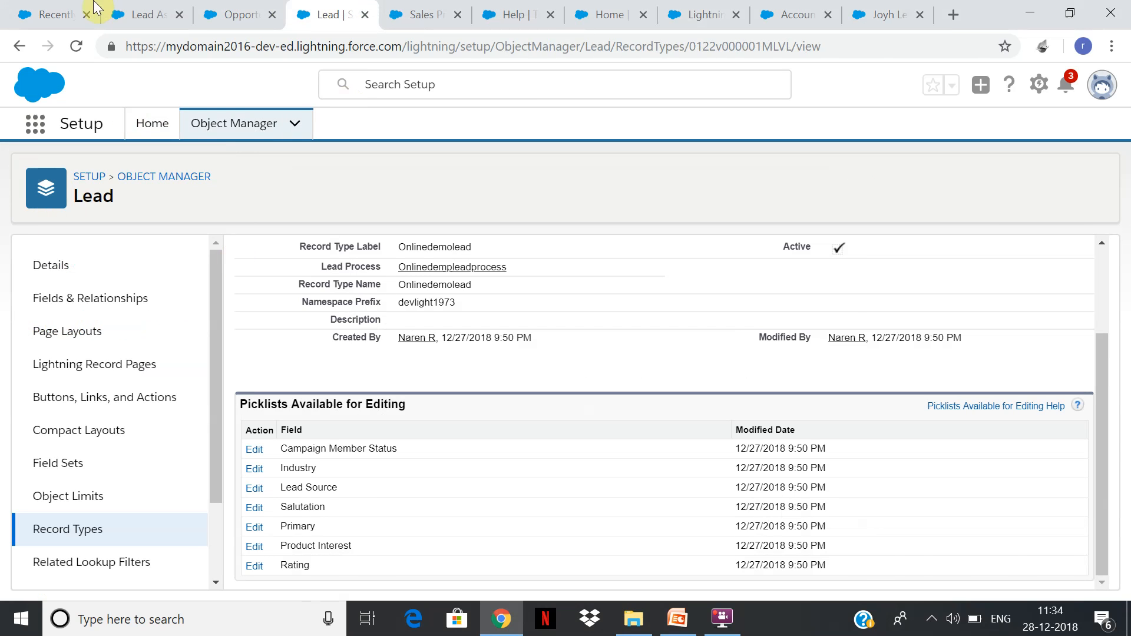
{"action": "left_click", "coordinate": [84, 9]}
{"action": "left_click_drag", "start_coordinate": [336, 13], "coordinate": [448, 13]}
{"action": "left_click", "coordinate": [151, 123]}
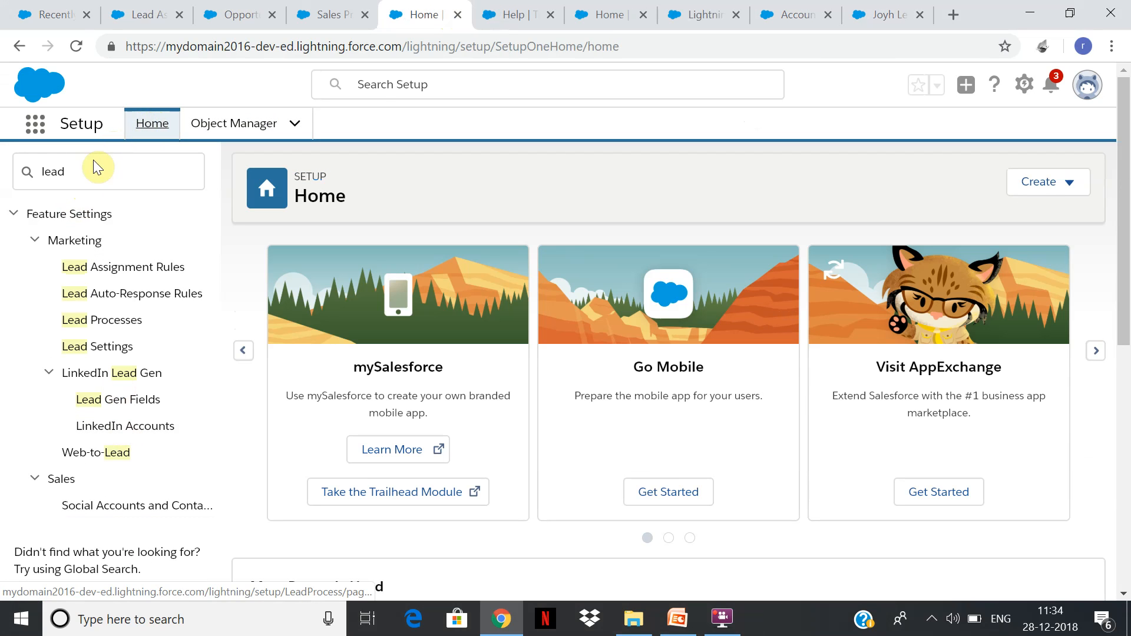
{"action": "left_click_drag", "start_coordinate": [83, 168], "coordinate": [7, 169]}
{"action": "type", "text": "queu"}
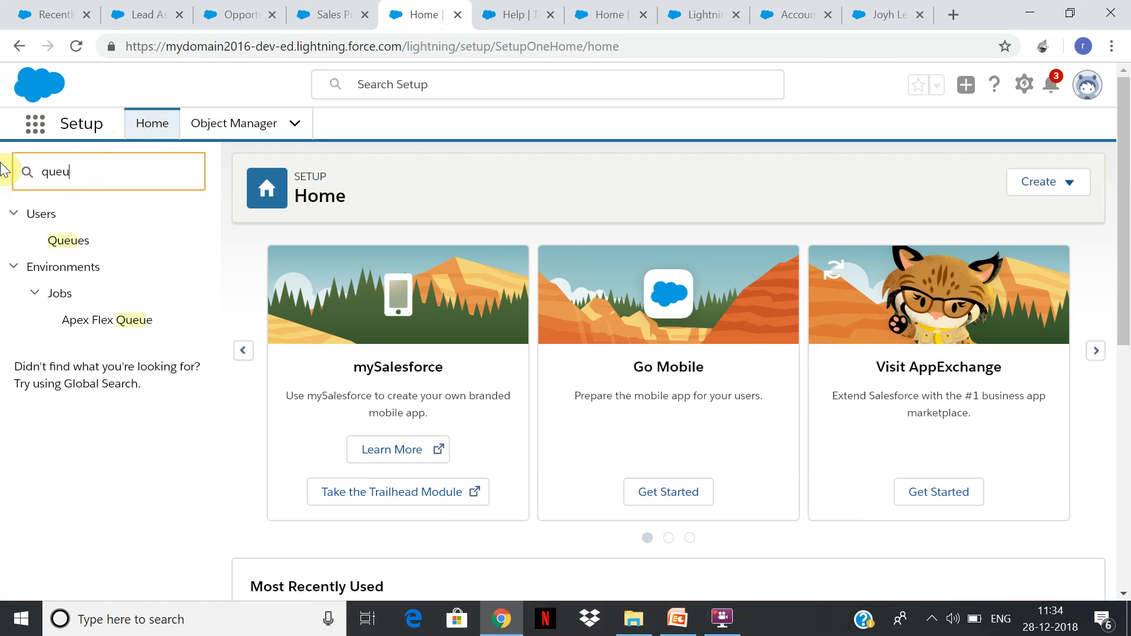
{"action": "left_click", "coordinate": [79, 246]}
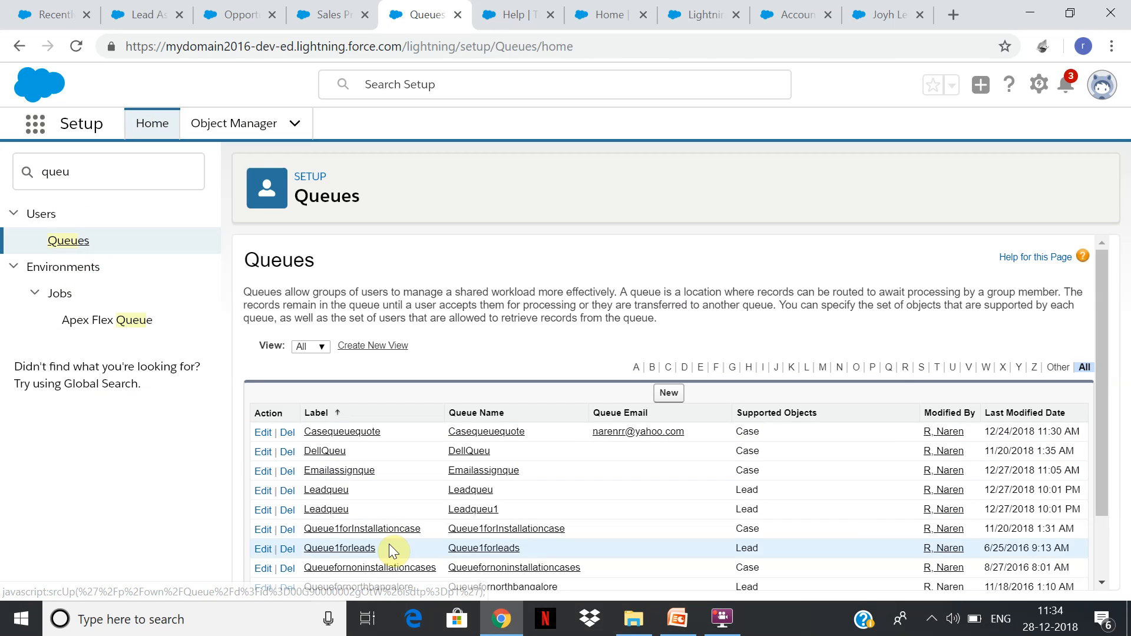
Change the label of the lead queue named Leadqueu1 to Leadqueue1 and save the queue.
{"action": "left_click", "coordinate": [263, 511]}
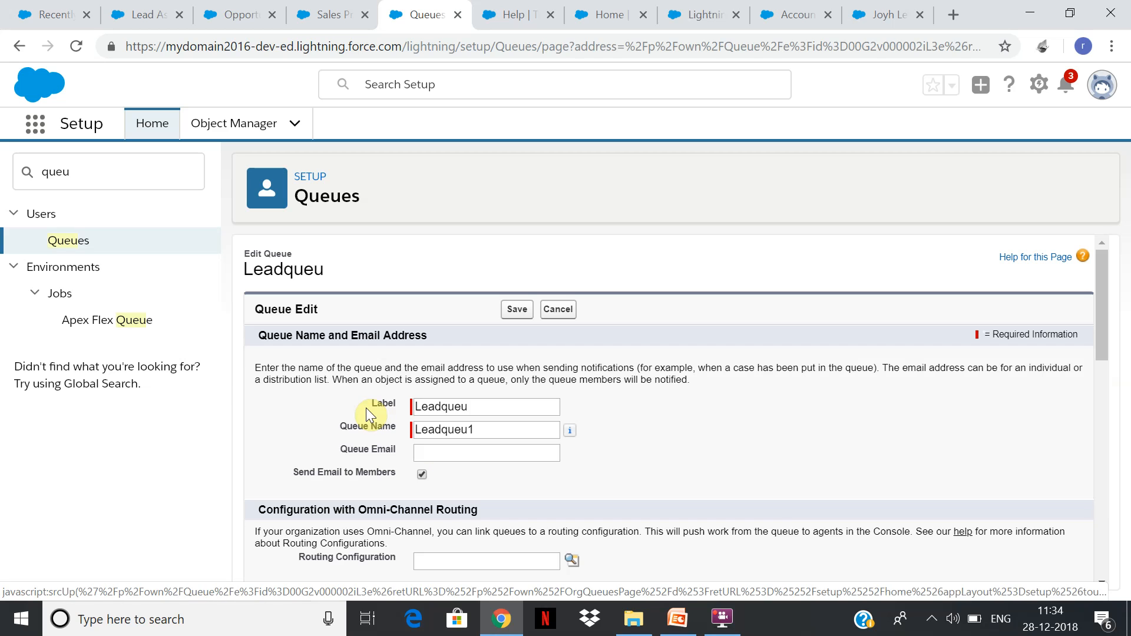
{"action": "left_click", "coordinate": [480, 410]}
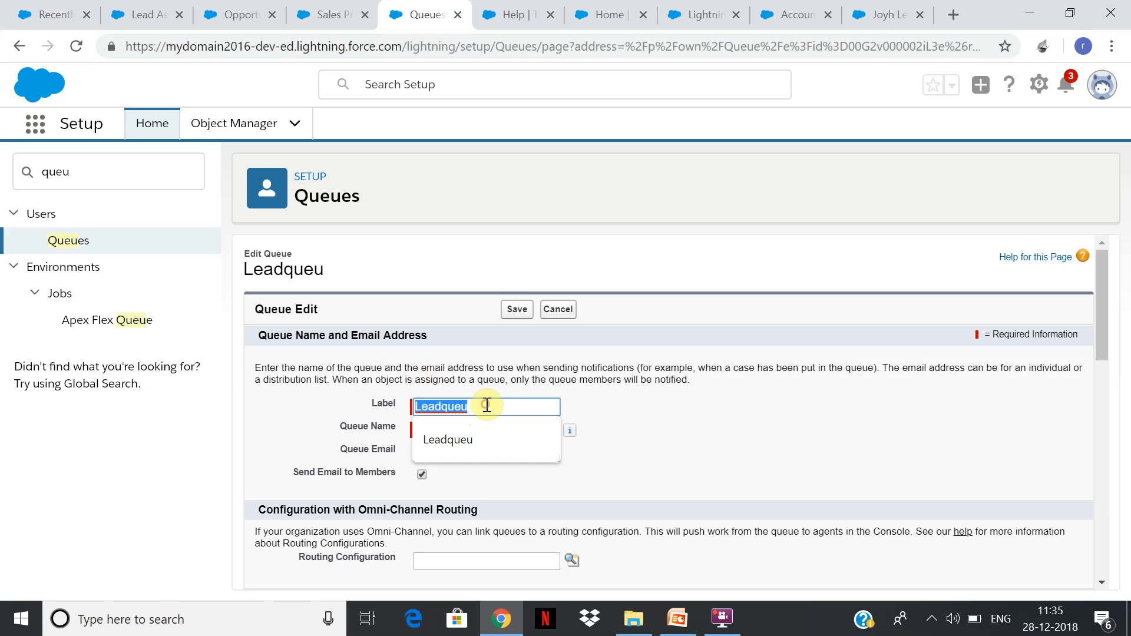
{"action": "left_click", "coordinate": [508, 405]}
{"action": "type", "text": "Leadqueu"}
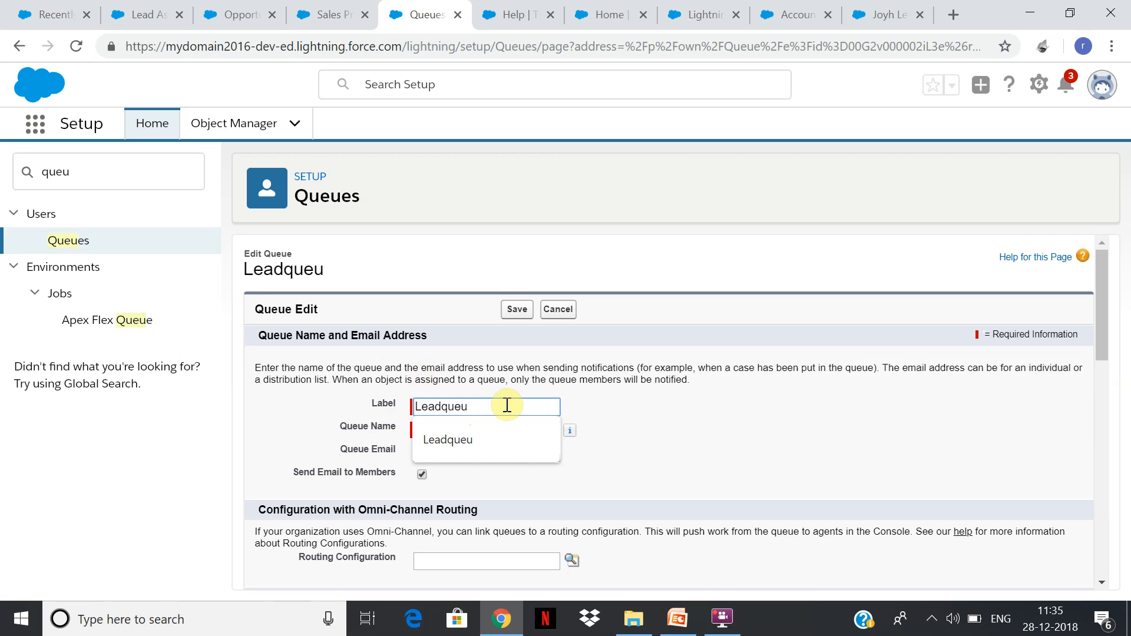
{"action": "type", "text": "e1"}
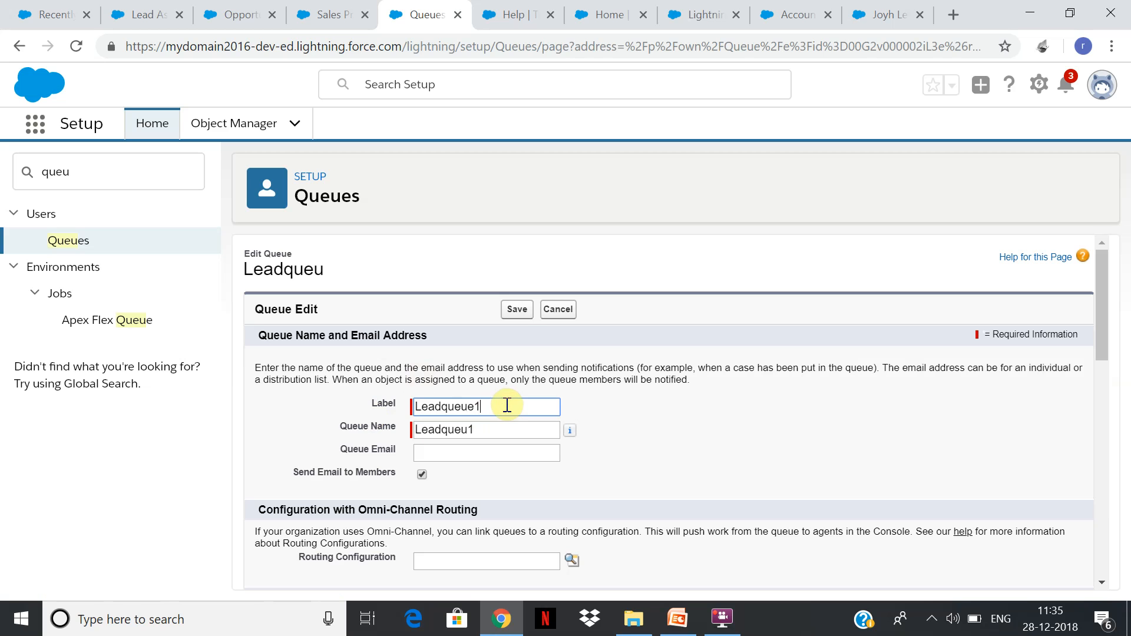
{"action": "left_click", "coordinate": [517, 310]}
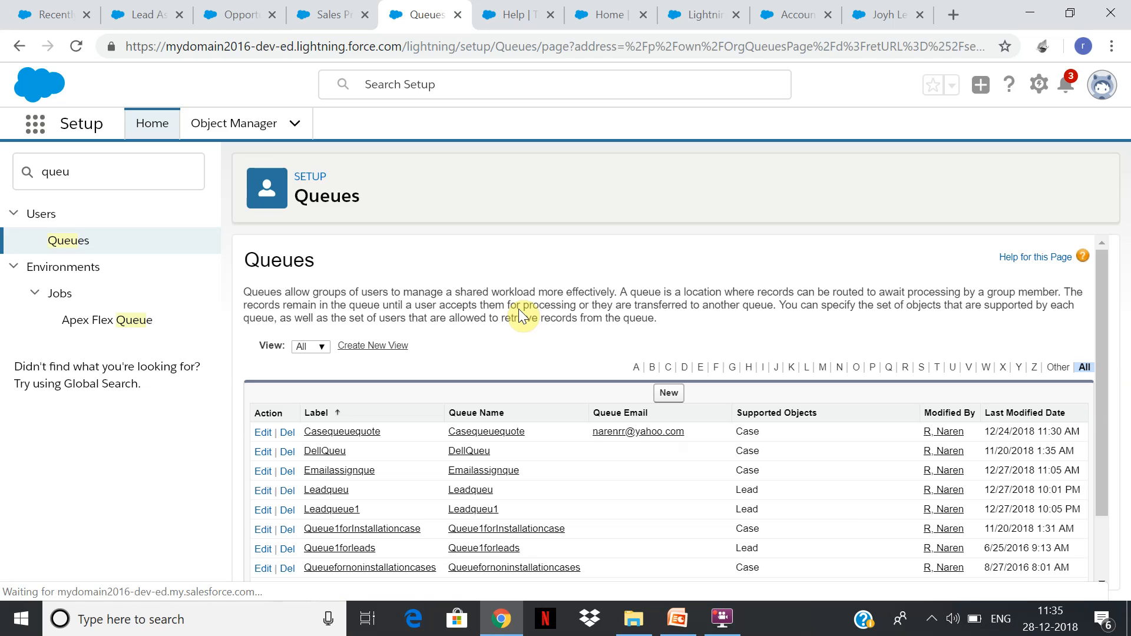
Return to the Onlinedemoleadassign rule entry and assign its leads to the queue Leadqueue1.
{"action": "left_click", "coordinate": [144, 14]}
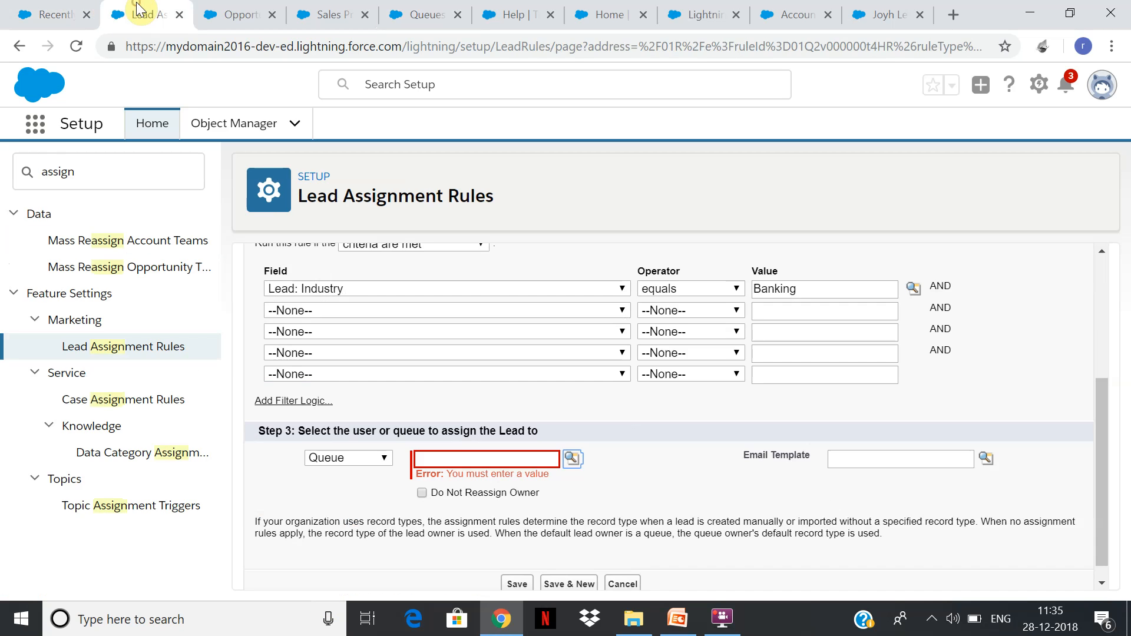
{"action": "left_click", "coordinate": [569, 460]}
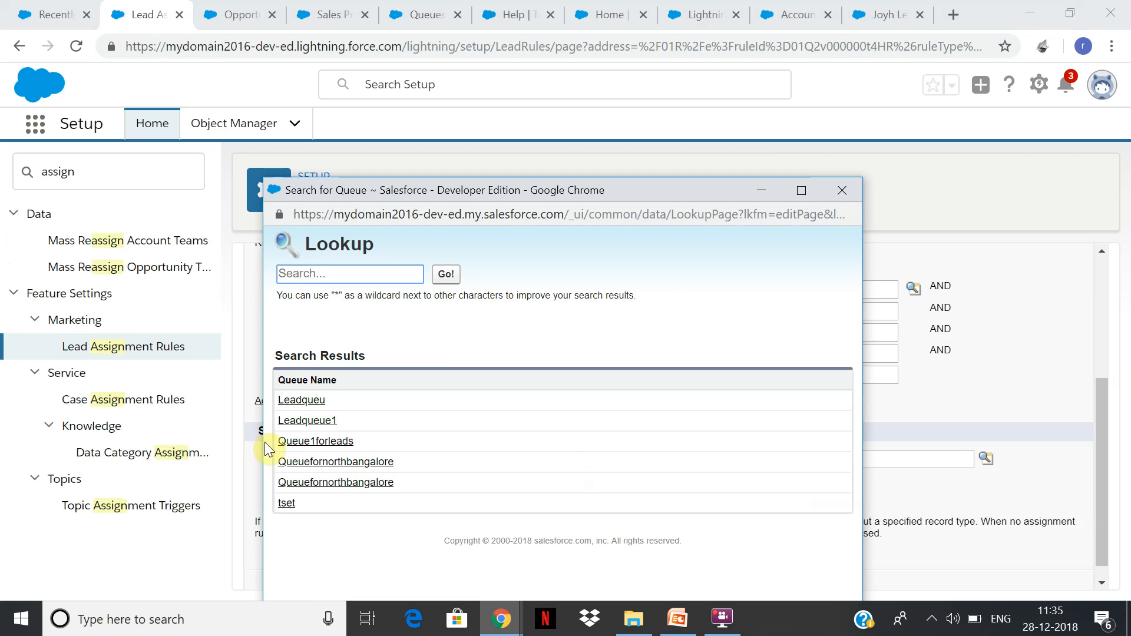
{"action": "left_click", "coordinate": [319, 422]}
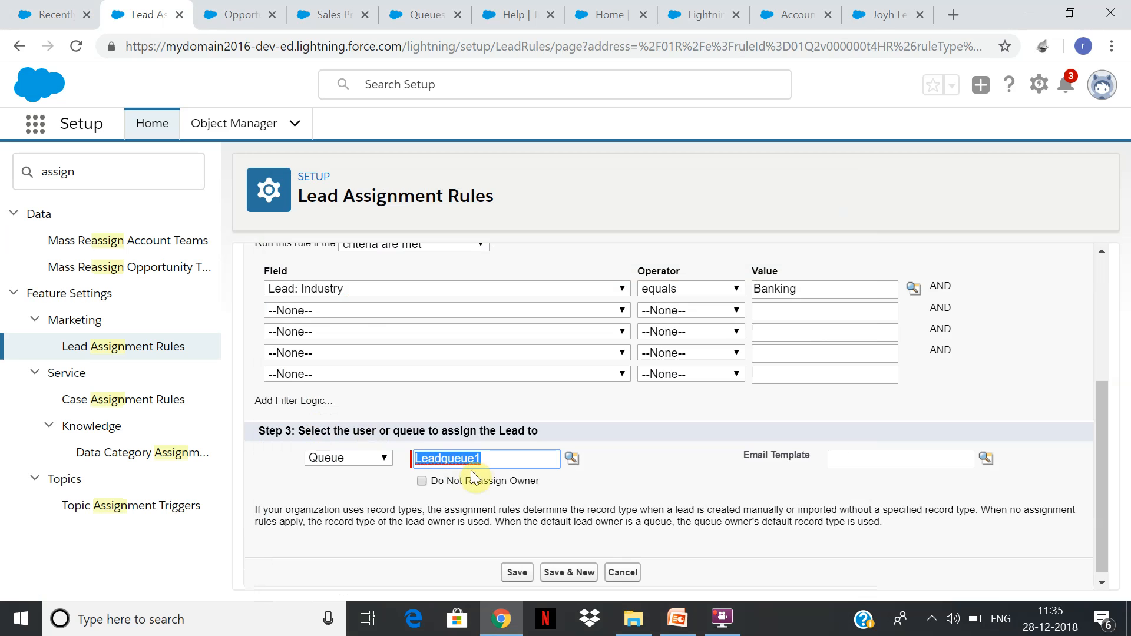
Open the rule entry's email template lookup and search the templates for "Lead" and "Sales".
{"action": "left_click", "coordinate": [987, 459]}
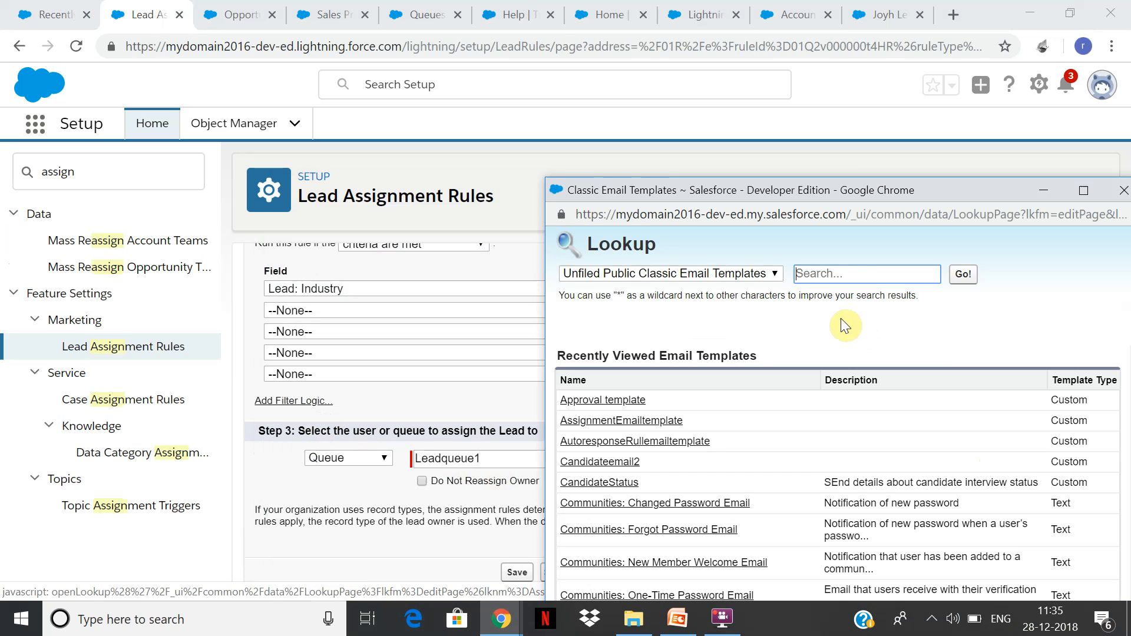
{"action": "left_click", "coordinate": [854, 272]}
{"action": "type", "text": "Lead"}
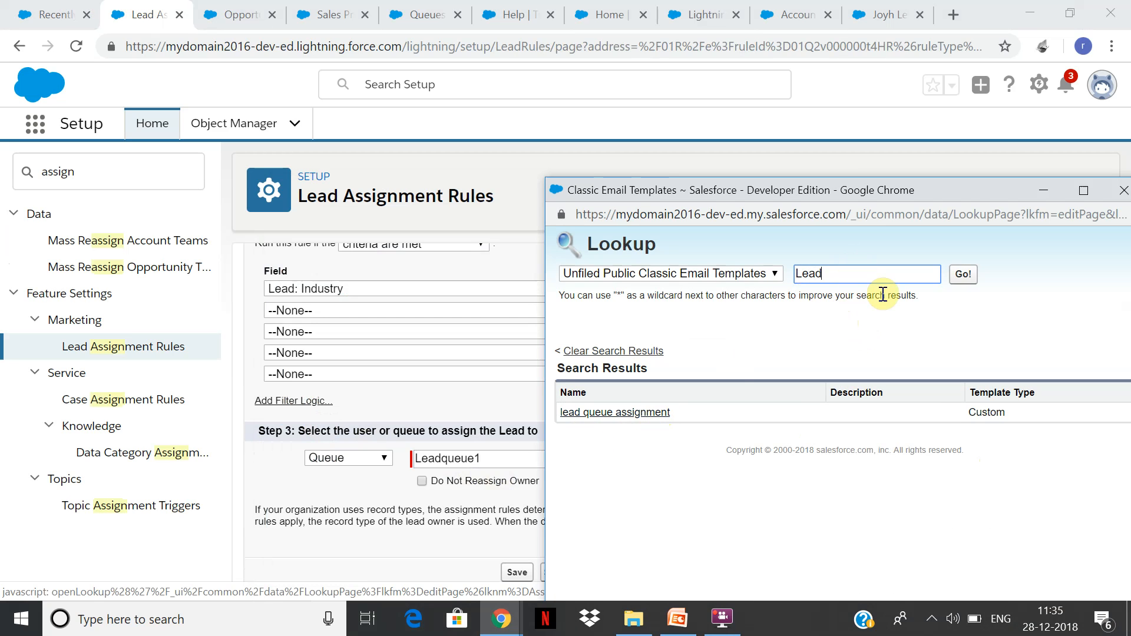
{"action": "key", "text": "BackSpace"}
{"action": "key", "text": "BackSpace"}
{"action": "key", "text": "BackSpace"}
{"action": "key", "text": "BackSpace"}
{"action": "key", "text": "BackSpace"}
{"action": "type", "text": "Sal"}
{"action": "left_click", "coordinate": [963, 274]}
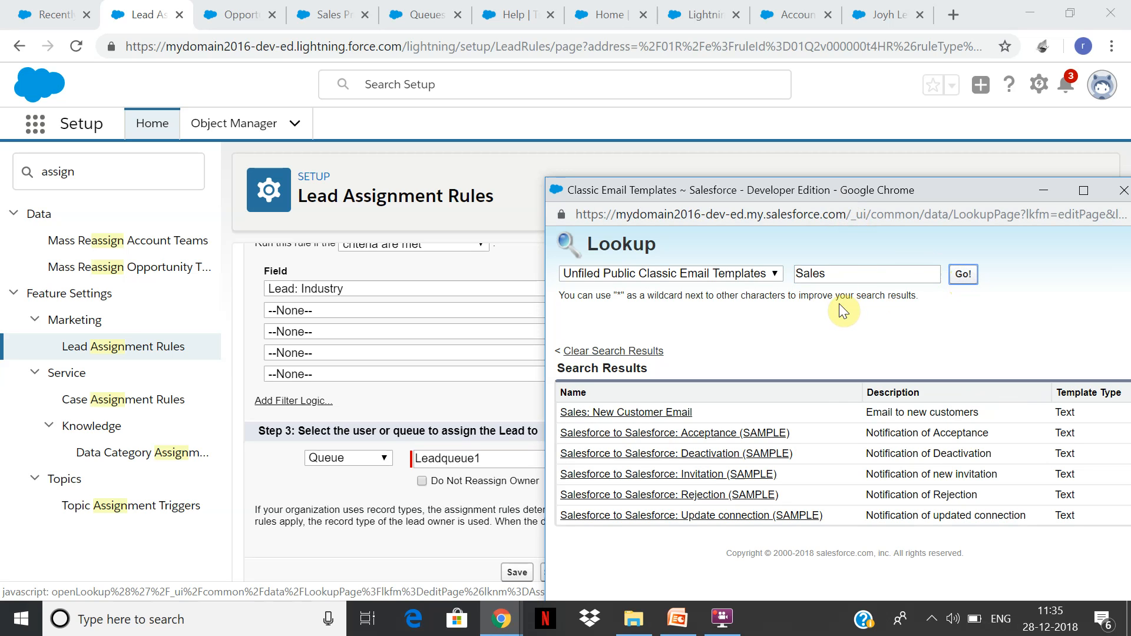
Search the email templates for "Lead" and choose lead queue assignment for the rule entry.
{"action": "double_click", "coordinate": [844, 273]}
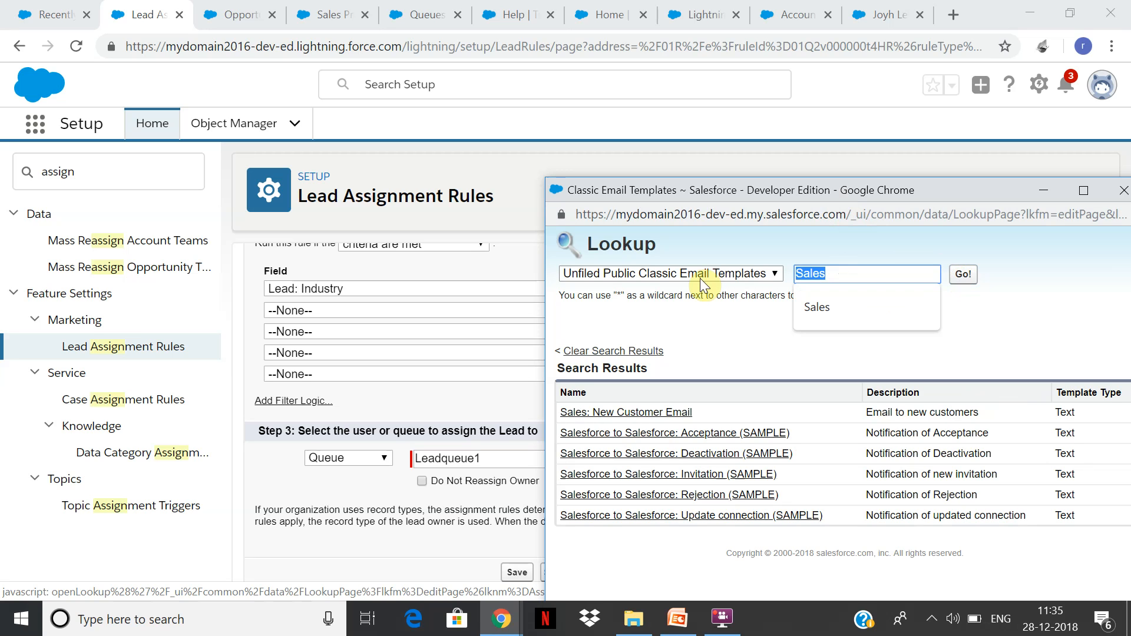
{"action": "type", "text": "Lead"}
{"action": "key", "text": "Return"}
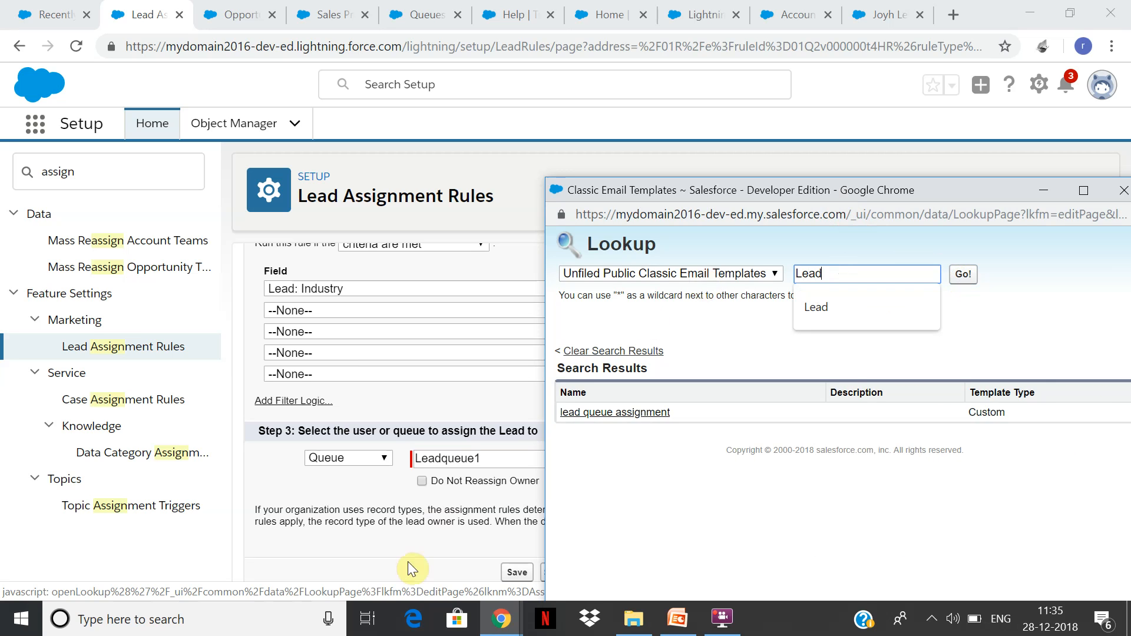
{"action": "left_click", "coordinate": [653, 414]}
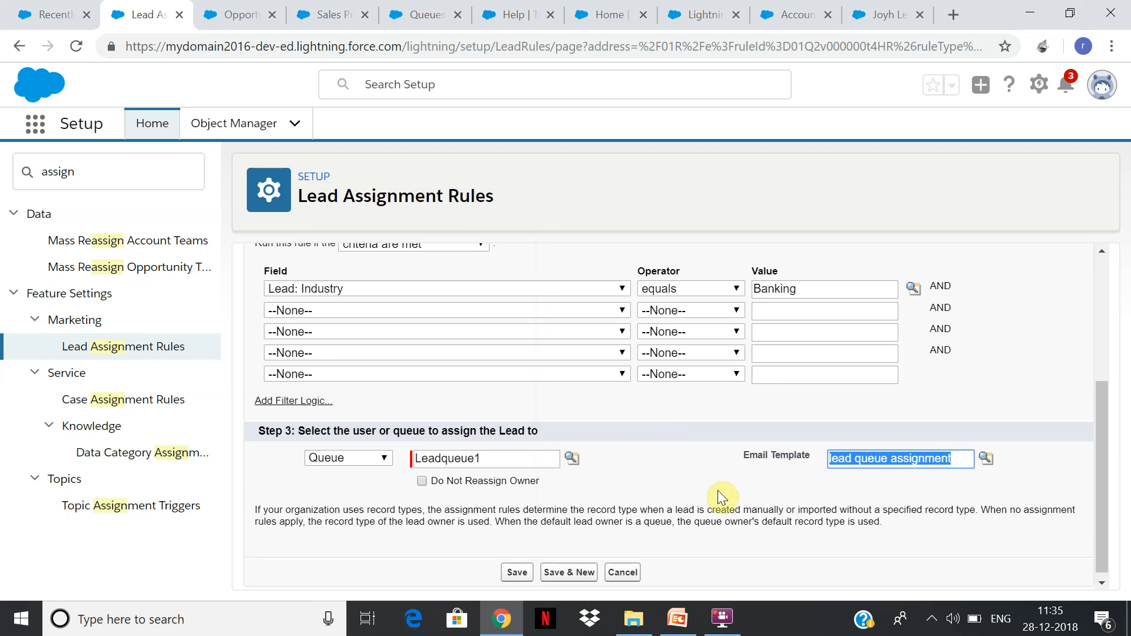
Save the rule entry and reopen the Onlinedemoleadassign rule to check its entries.
{"action": "left_click", "coordinate": [546, 575]}
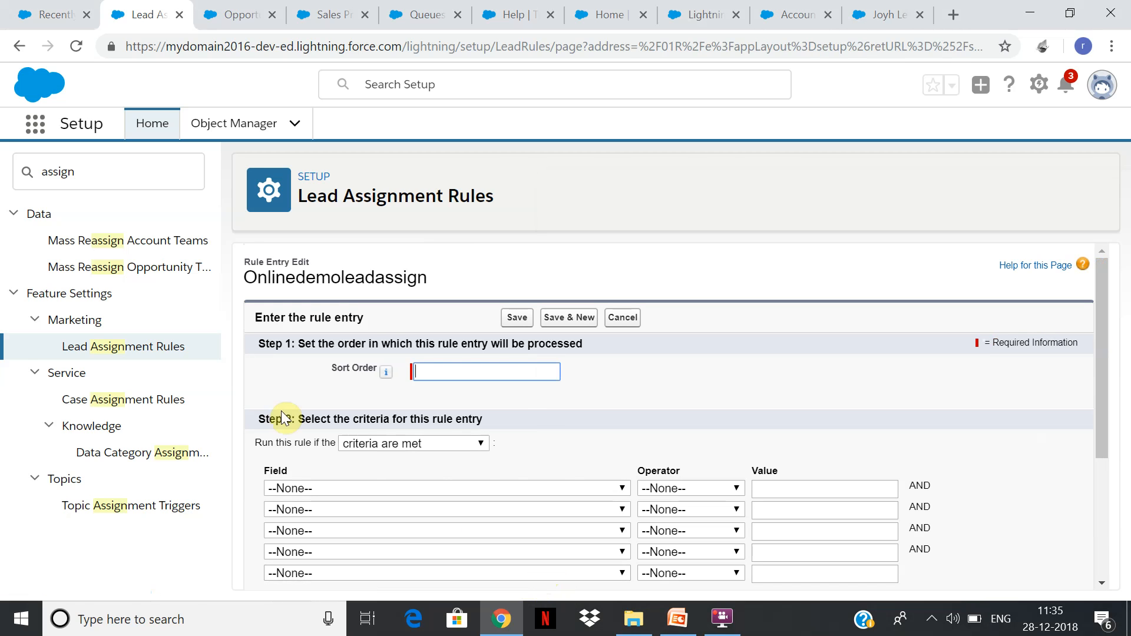
{"action": "left_click", "coordinate": [164, 347]}
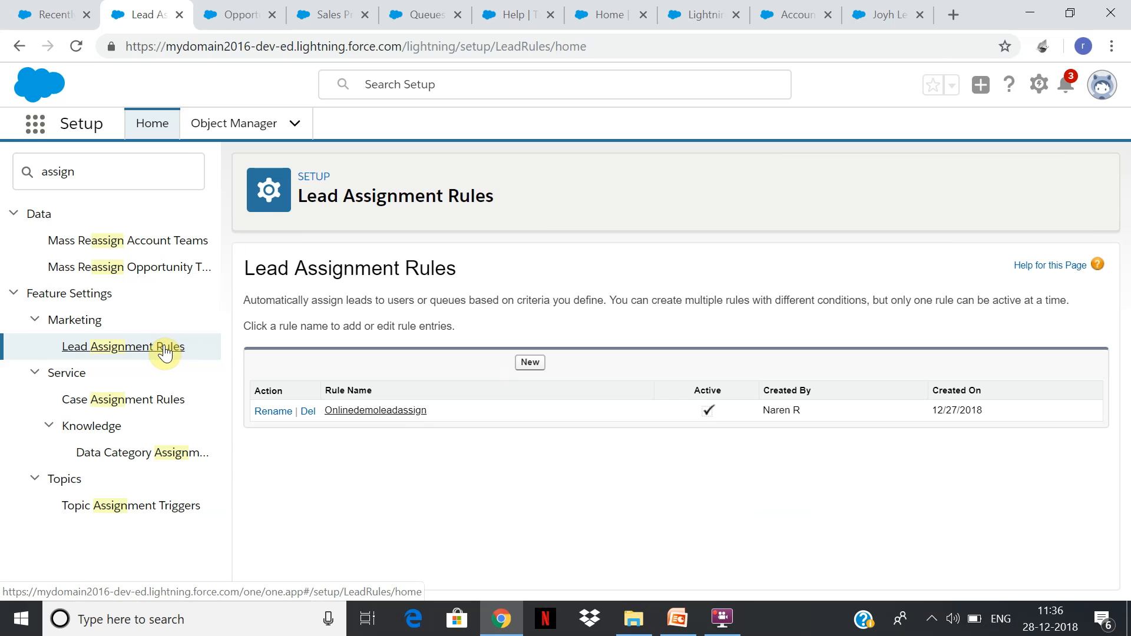
{"action": "left_click", "coordinate": [416, 411]}
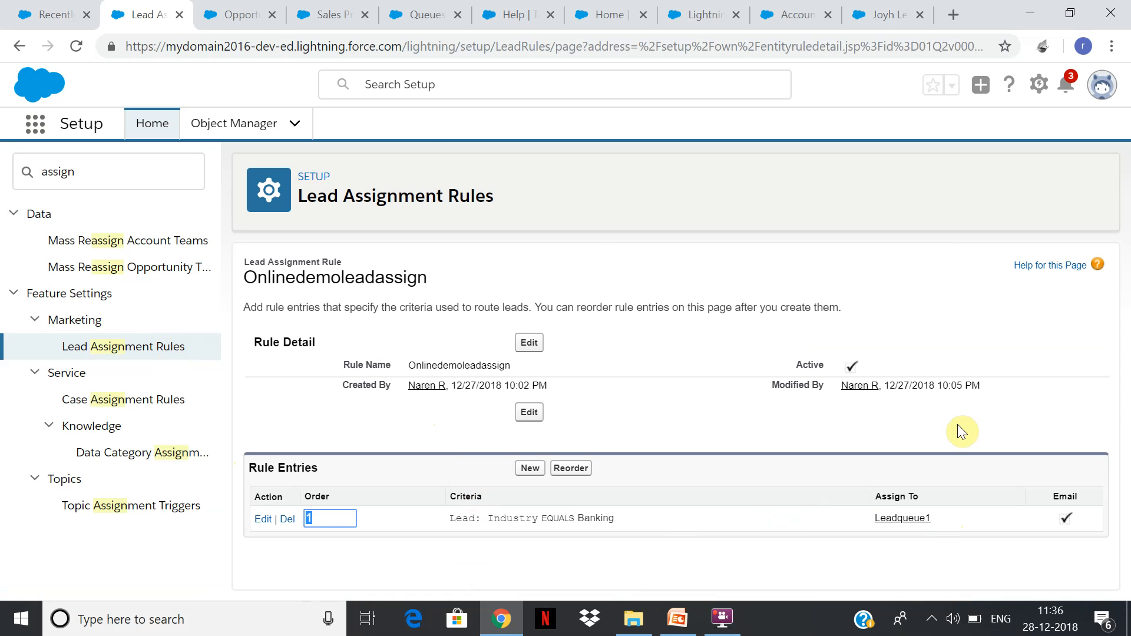
Search Setup for "web" and open the Web-to-Lead page.
{"action": "left_click", "coordinate": [113, 171]}
{"action": "left_click_drag", "start_coordinate": [112, 170], "coordinate": [2, 197]}
{"action": "type", "text": "web"}
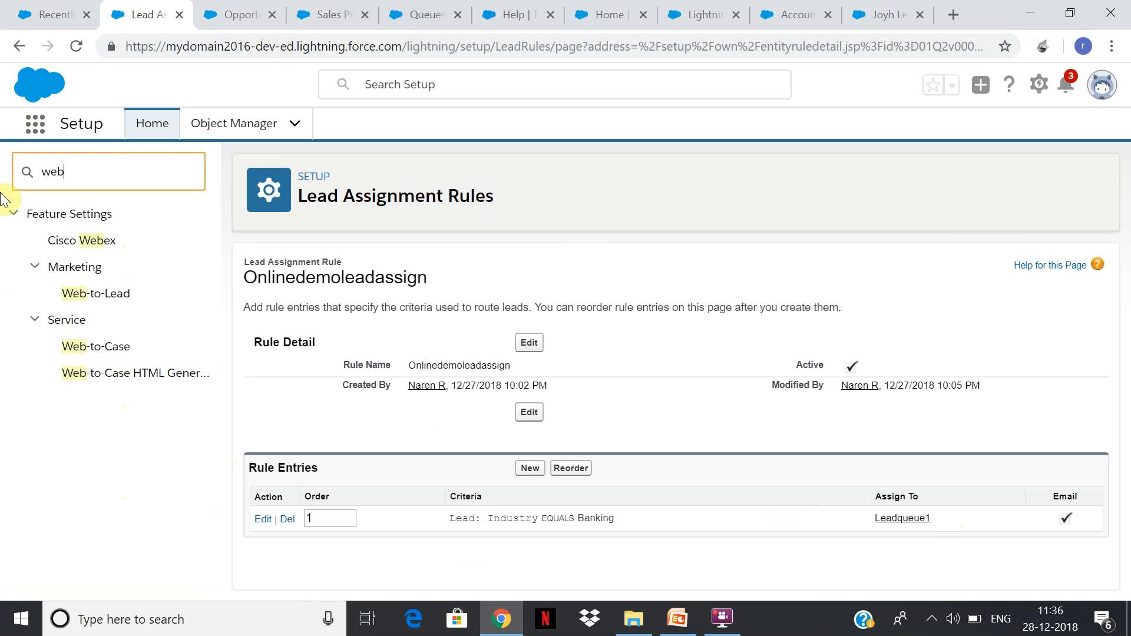
{"action": "type", "text": " to lea"}
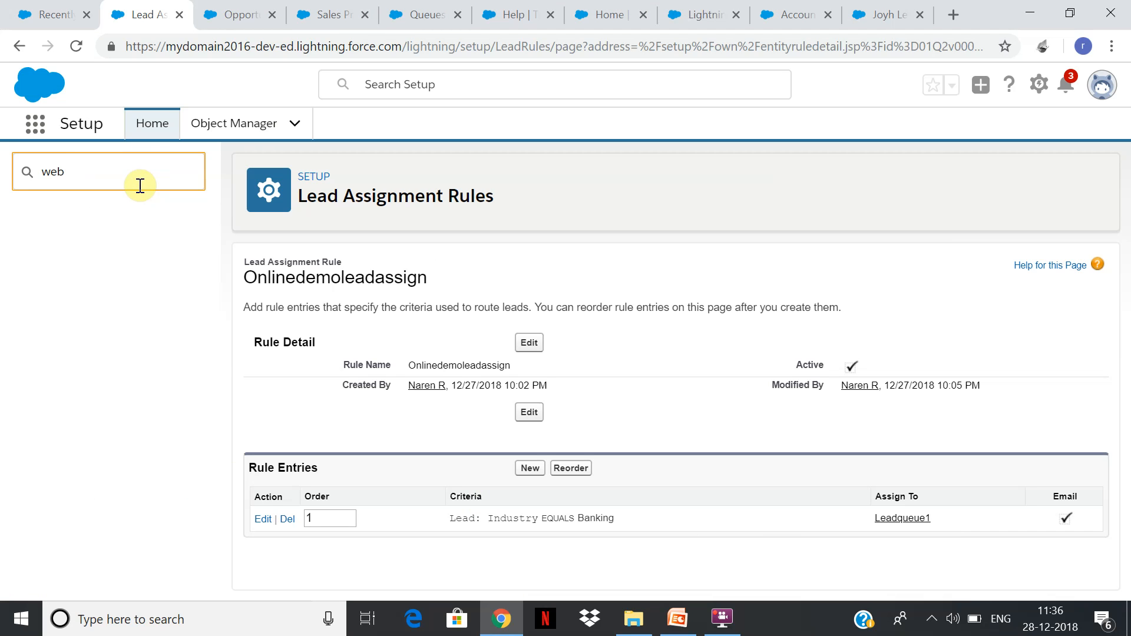
{"action": "key", "text": "BackSpace"}
{"action": "key", "text": "BackSpace"}
{"action": "type", "text": "t"}
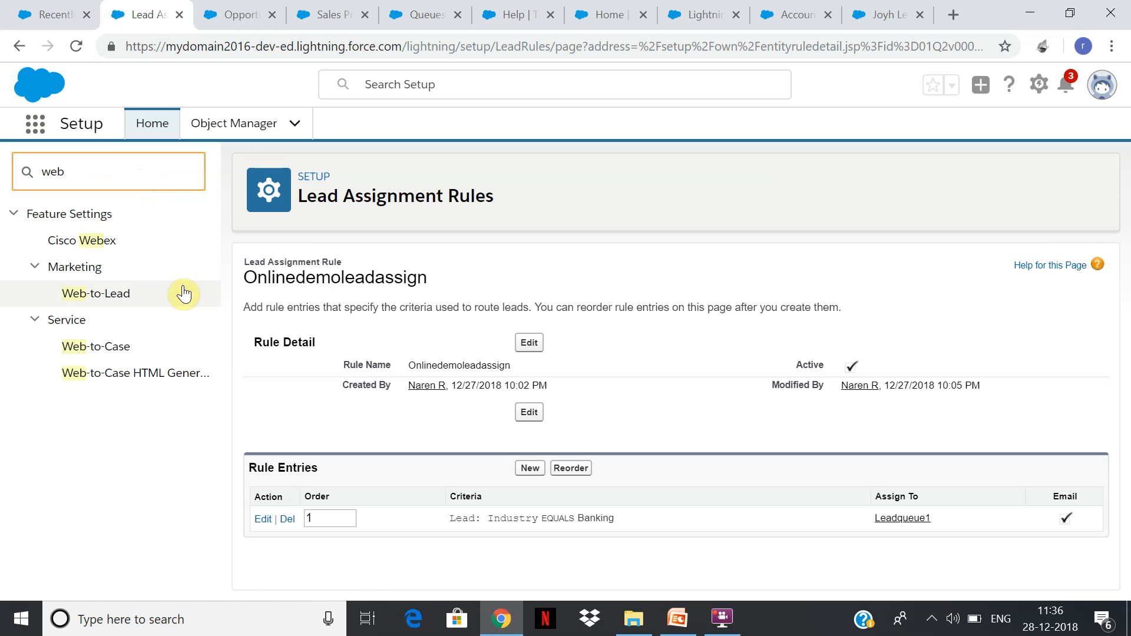
{"action": "left_click", "coordinate": [106, 300]}
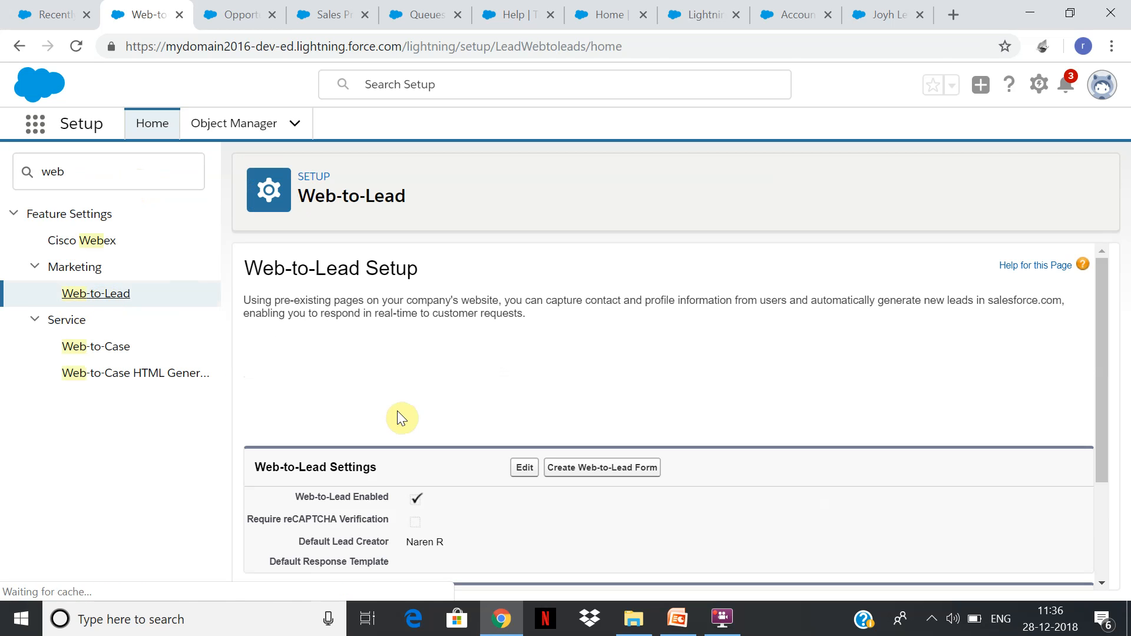
Look over the Web-to-Lead settings, open the help topic on the maximum number of captured leads, and return.
{"action": "left_click_drag", "start_coordinate": [1103, 314], "coordinate": [1084, 412]}
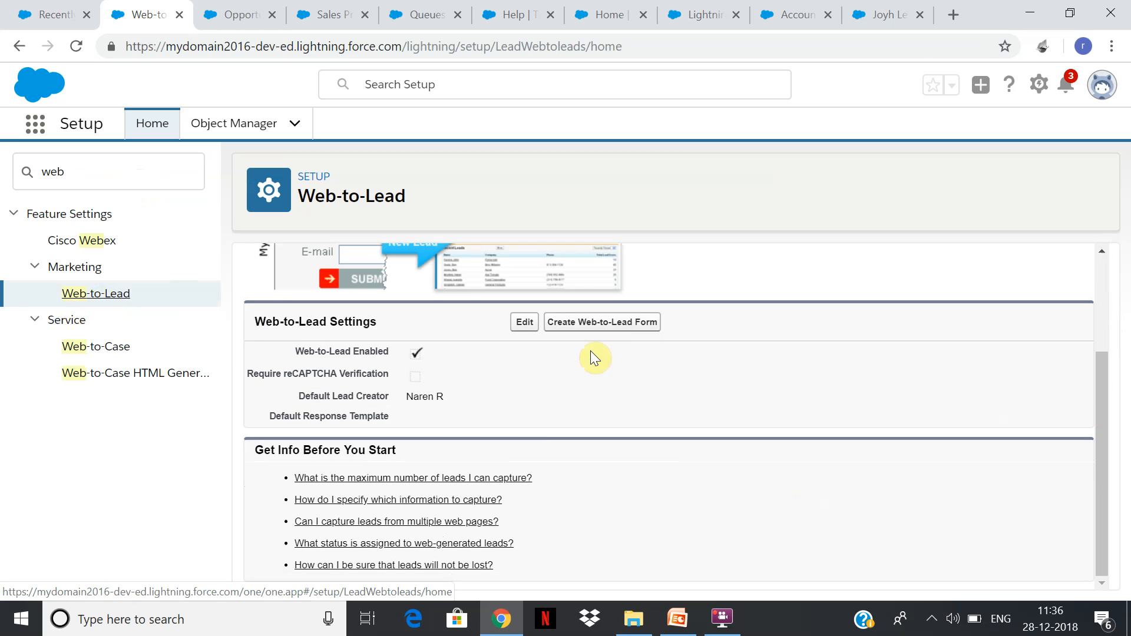
{"action": "left_click", "coordinate": [505, 478]}
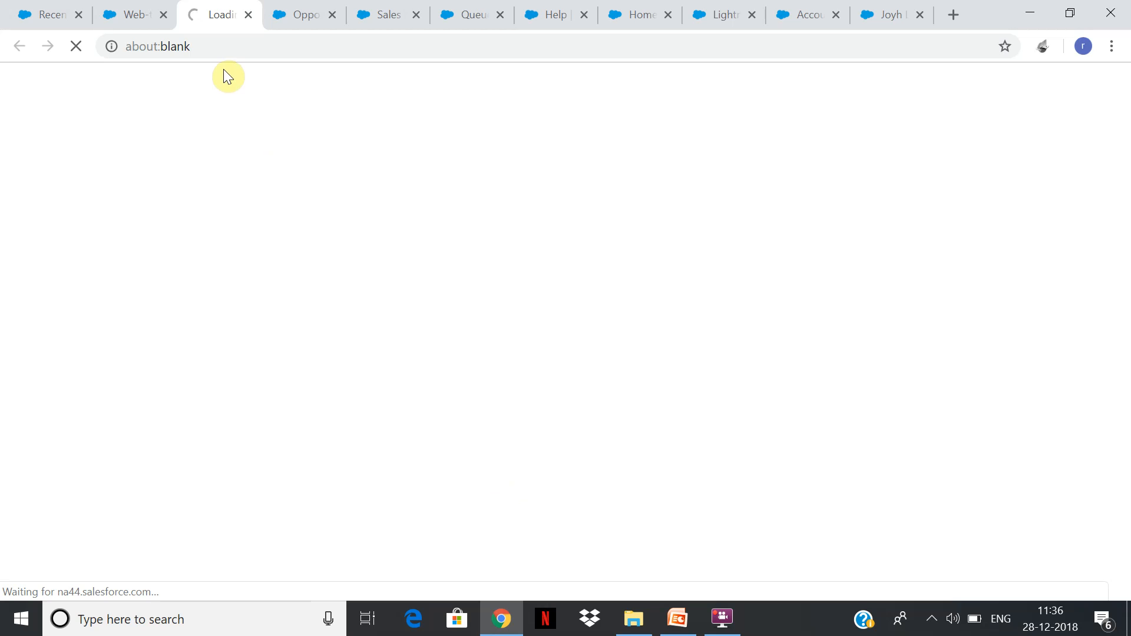
{"action": "left_click", "coordinate": [152, 13]}
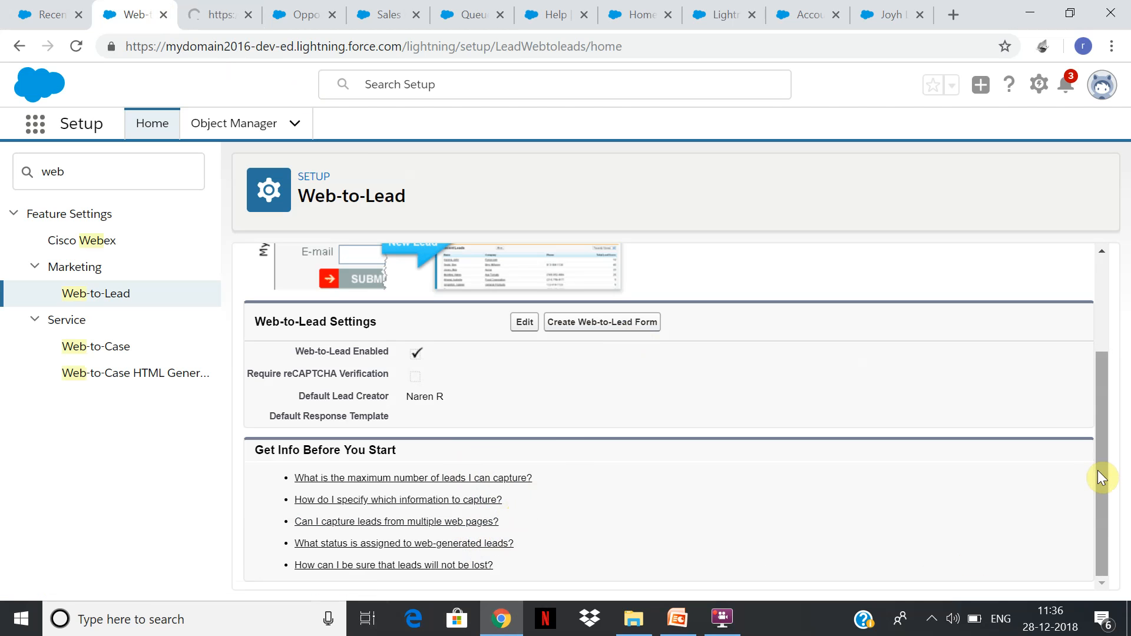
Start a new Web-to-Lead form, and close all browser tabs after the Opportunity record type tab before returning to the form.
{"action": "left_click", "coordinate": [601, 323]}
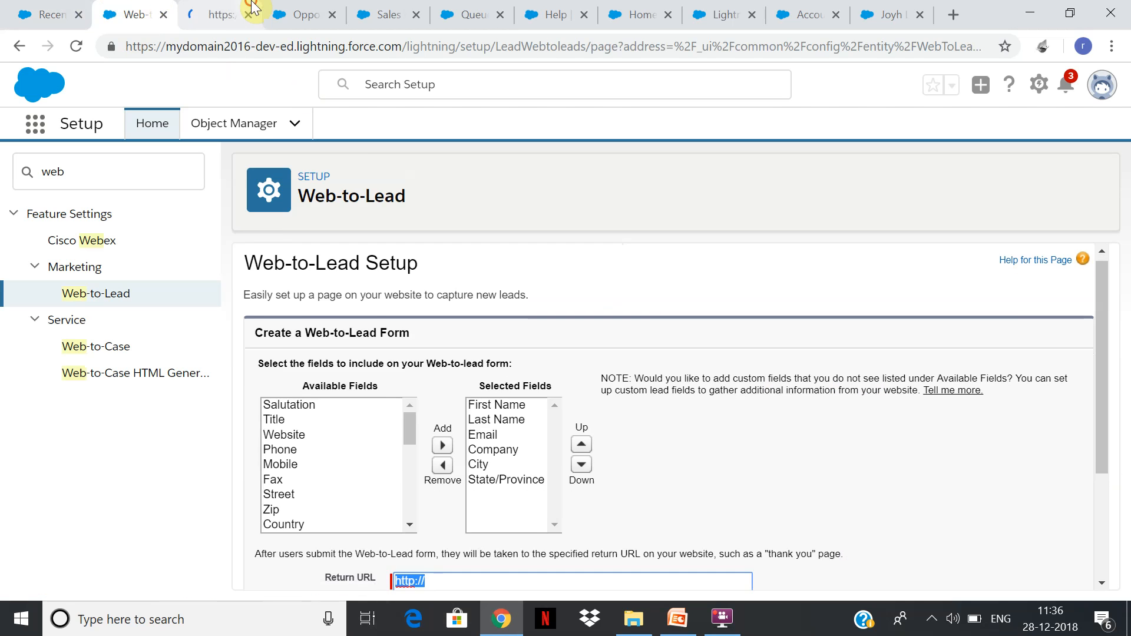
{"action": "left_click", "coordinate": [253, 8]}
{"action": "left_click", "coordinate": [398, 16]}
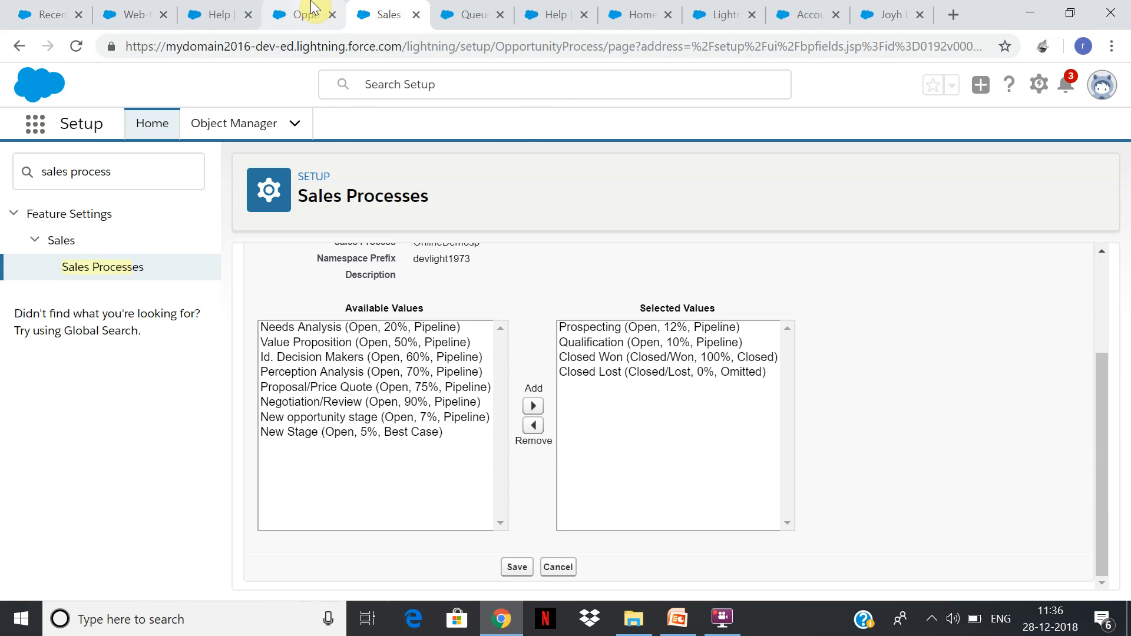
{"action": "right_click", "coordinate": [312, 5]}
{"action": "left_click", "coordinate": [295, 45]}
{"action": "left_click", "coordinate": [295, 45]}
{"action": "left_click", "coordinate": [311, 13]}
{"action": "right_click", "coordinate": [309, 20]}
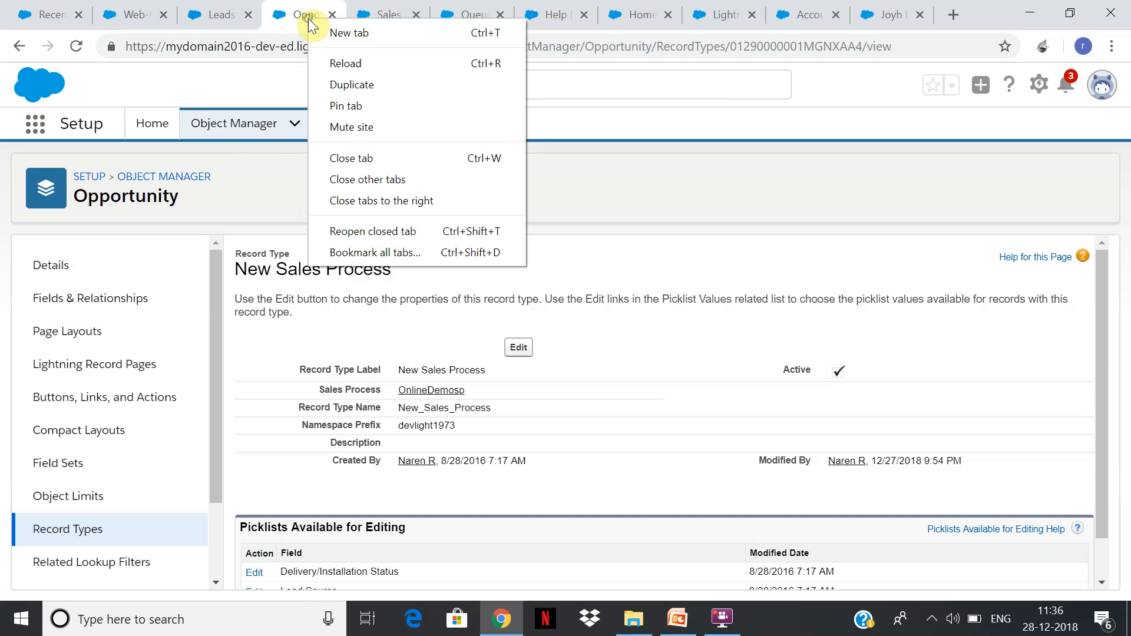
{"action": "left_click", "coordinate": [408, 201]}
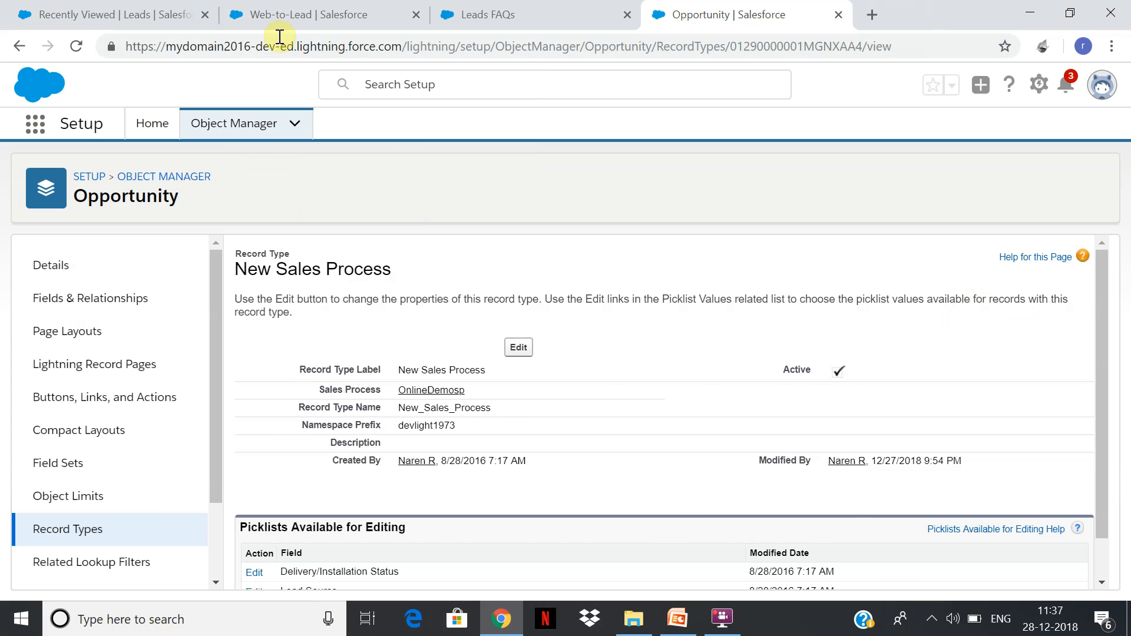
{"action": "left_click", "coordinate": [292, 19]}
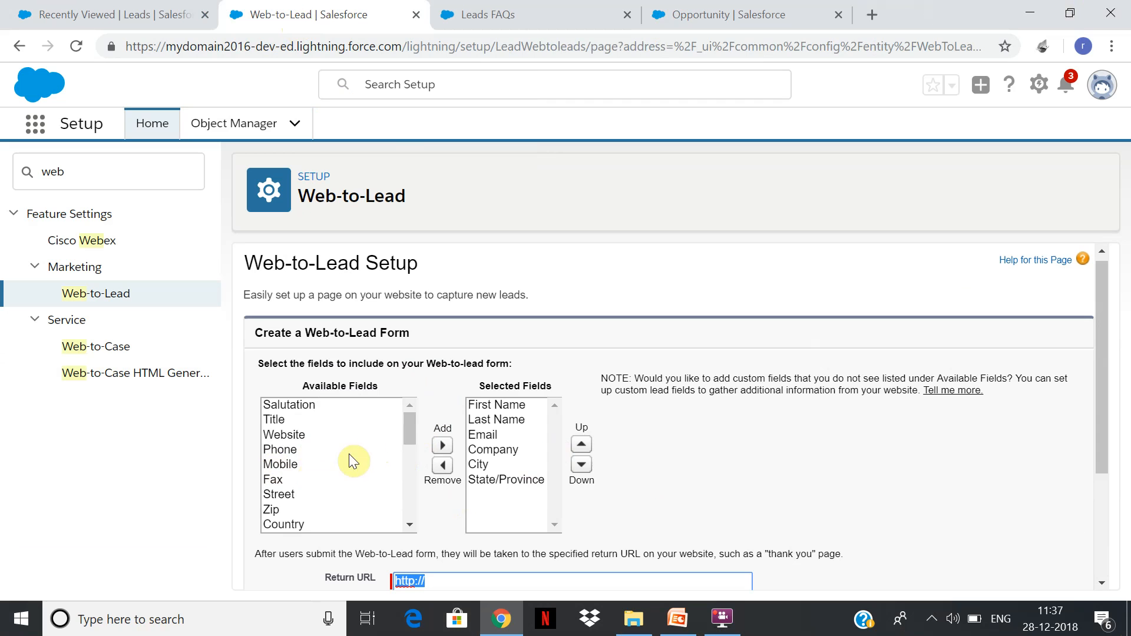
Add the Industry and Lead Record Type fields to the selected fields of the Web-to-Lead form.
{"action": "left_click", "coordinate": [410, 427]}
{"action": "left_click_drag", "start_coordinate": [411, 429], "coordinate": [412, 449]}
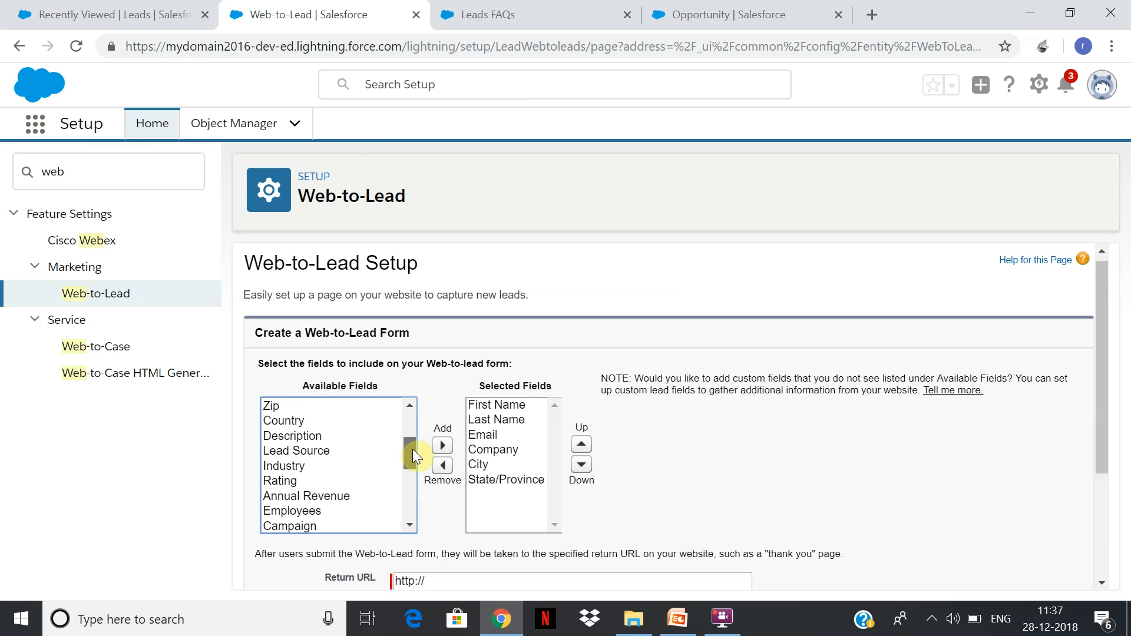
{"action": "left_click", "coordinate": [320, 465]}
{"action": "left_click", "coordinate": [443, 446]}
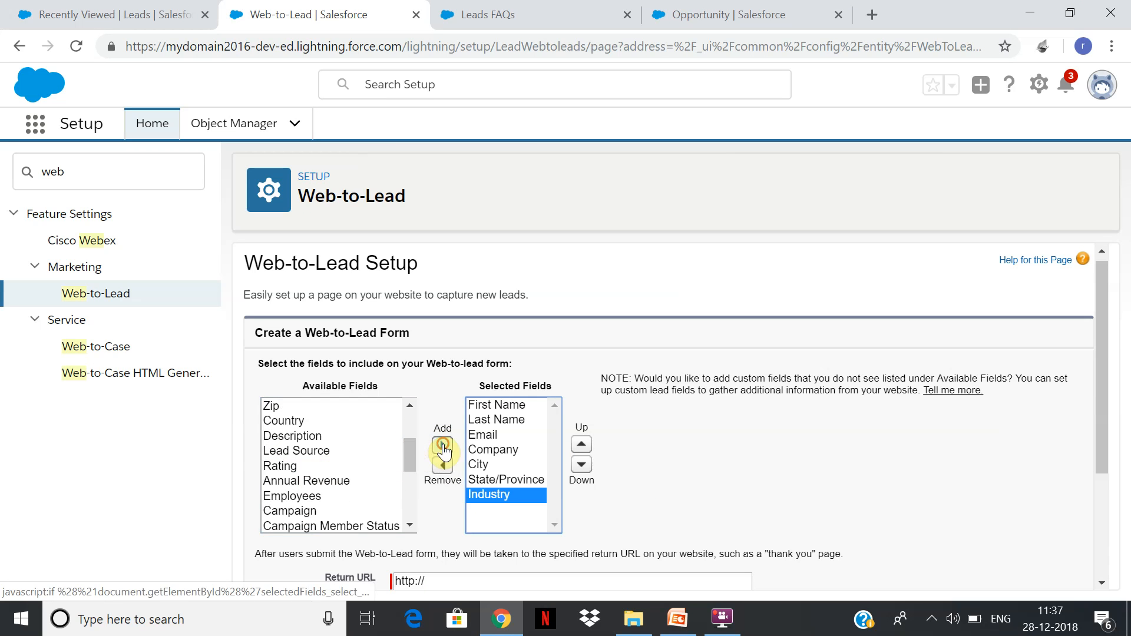
{"action": "left_click", "coordinate": [405, 454]}
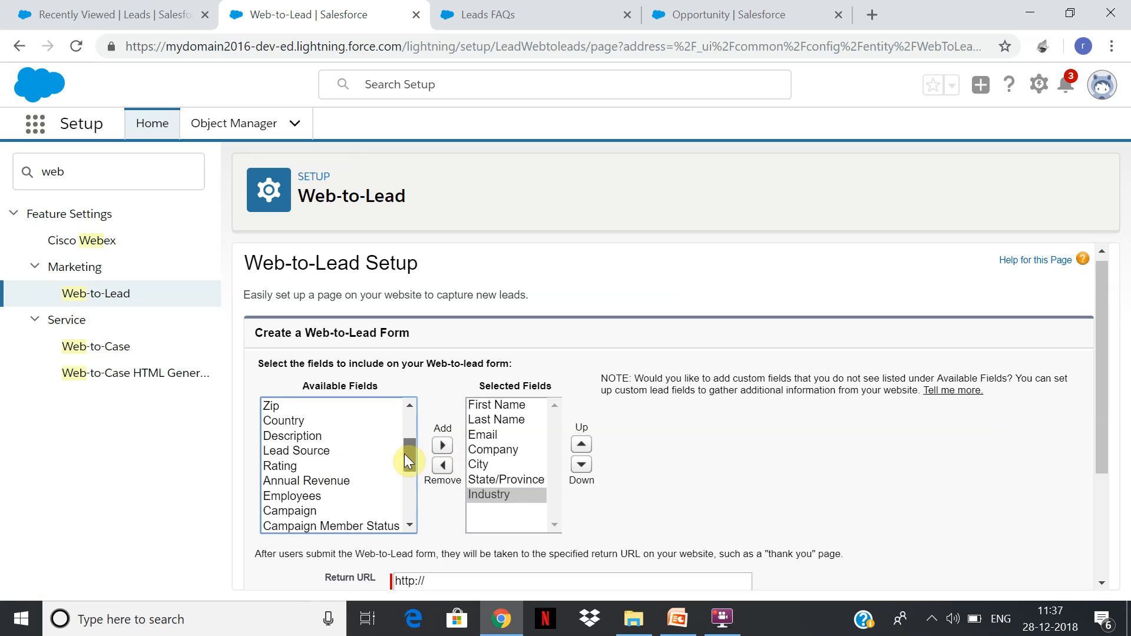
{"action": "left_click_drag", "start_coordinate": [408, 451], "coordinate": [424, 494]}
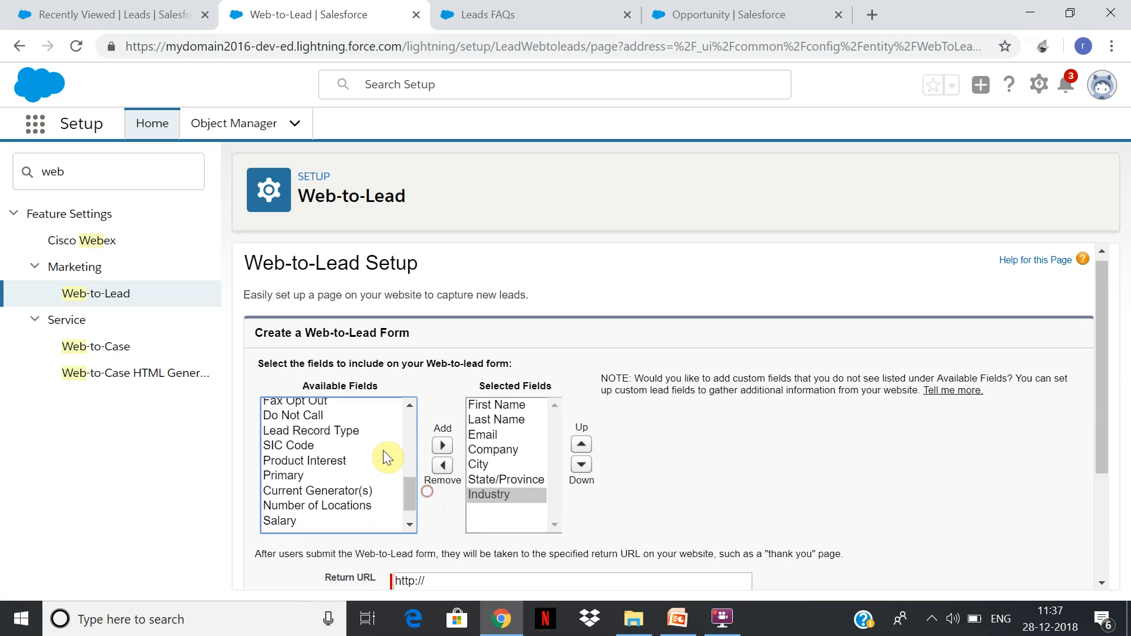
{"action": "left_click", "coordinate": [352, 431]}
{"action": "left_click", "coordinate": [442, 445]}
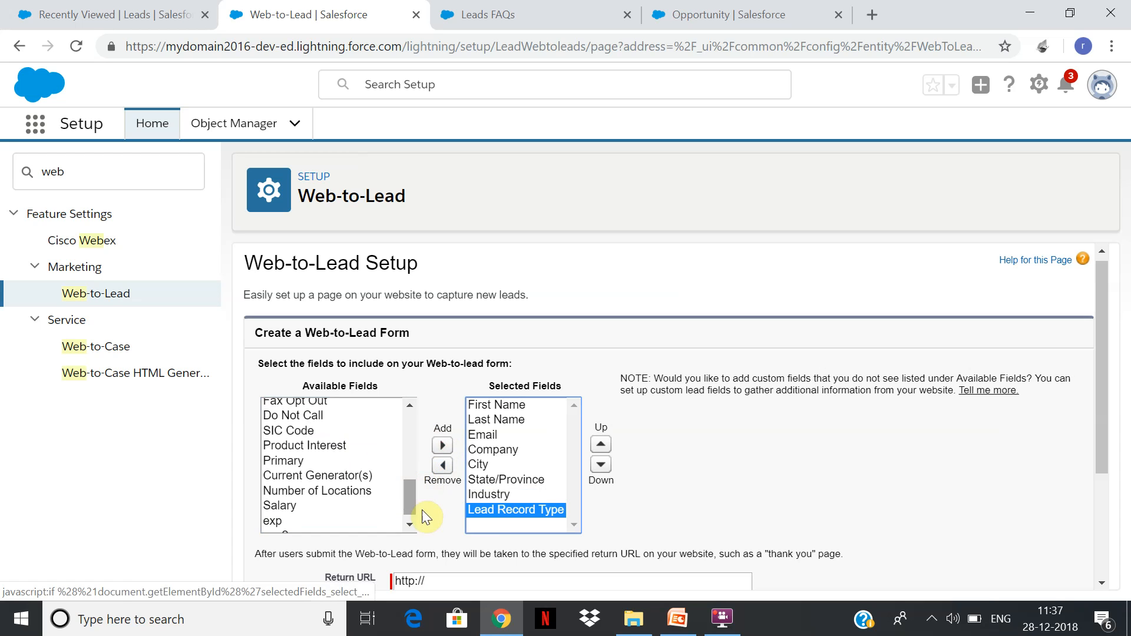
{"action": "left_click_drag", "start_coordinate": [404, 496], "coordinate": [408, 507]}
{"action": "left_click", "coordinate": [355, 481]}
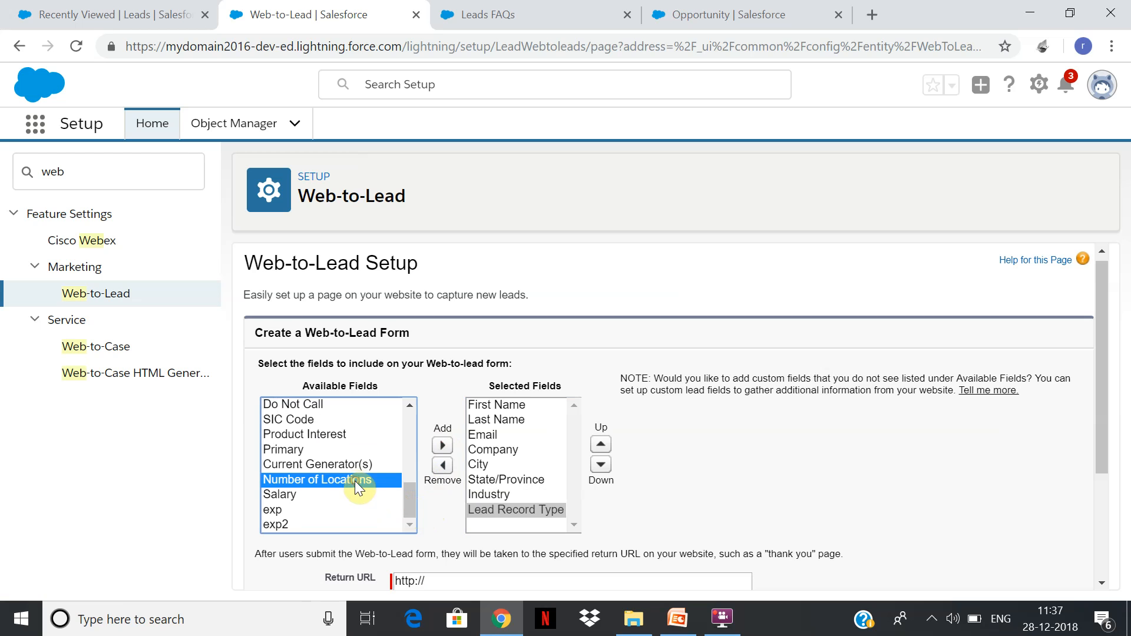
Exclude reCAPTCHA from the Web-to-Lead form and generate its HTML code.
{"action": "left_click_drag", "start_coordinate": [1103, 422], "coordinate": [1103, 495]}
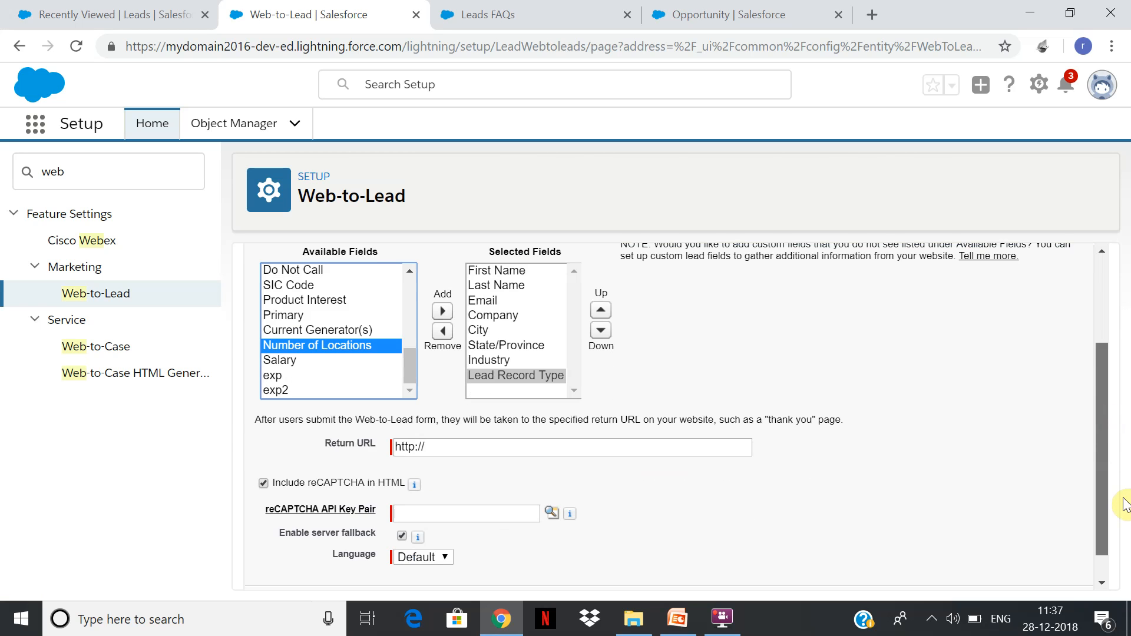
{"action": "left_click", "coordinate": [329, 480]}
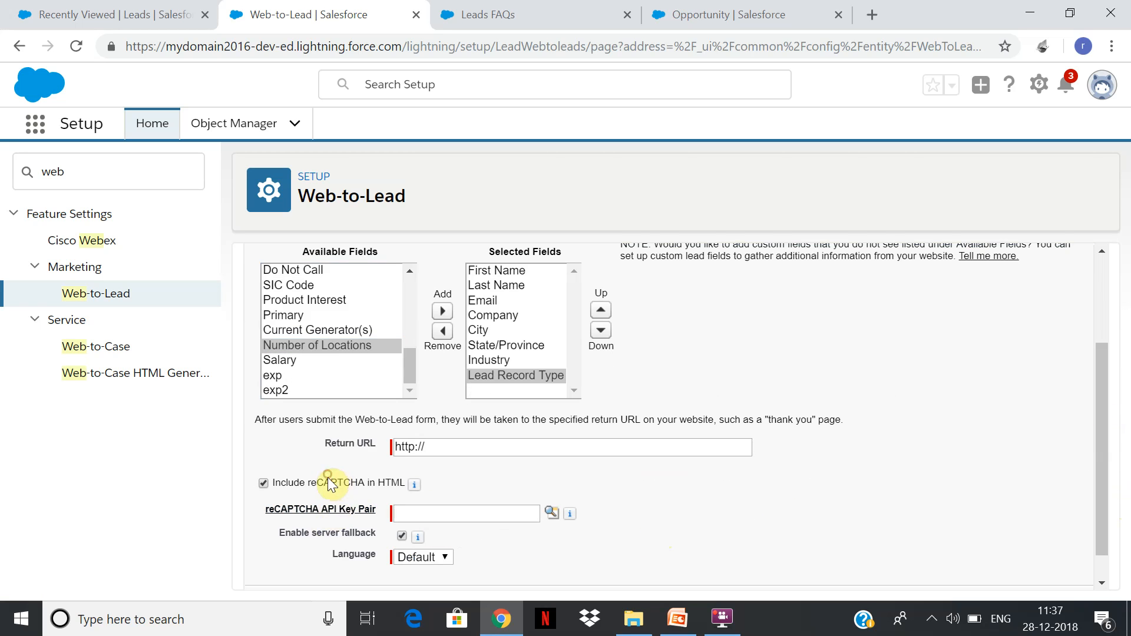
{"action": "left_click", "coordinate": [341, 483]}
{"action": "left_click", "coordinate": [542, 571]}
Copy all of the generated form HTML into a new Notepad document.
{"action": "left_click", "coordinate": [797, 512]}
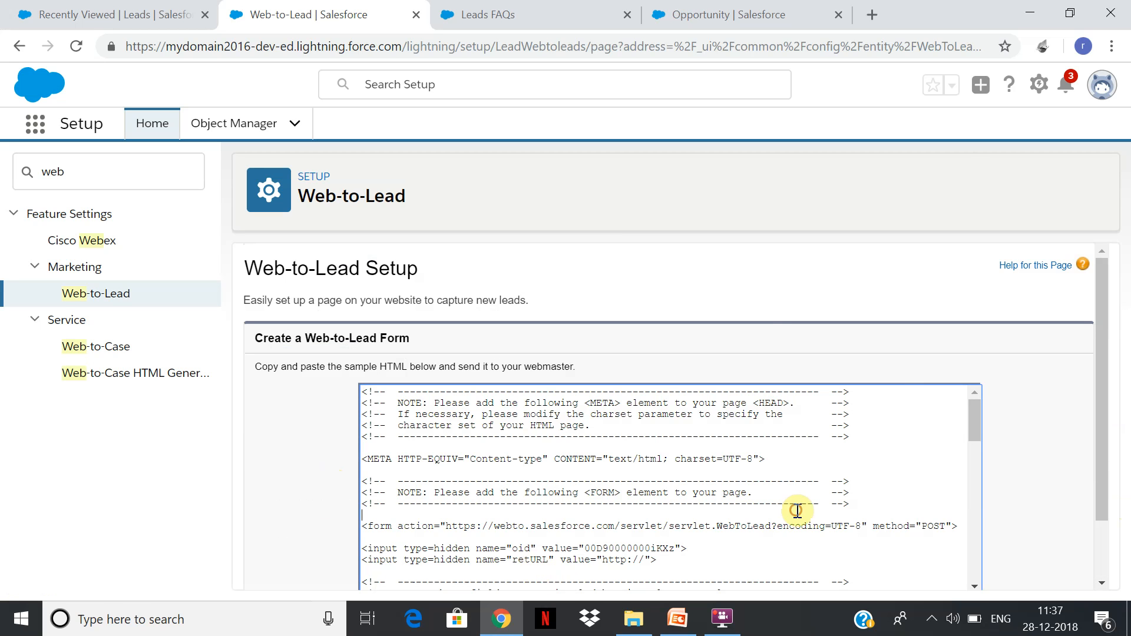
{"action": "key", "text": "ctrl+a"}
{"action": "key", "text": "ctrl+c"}
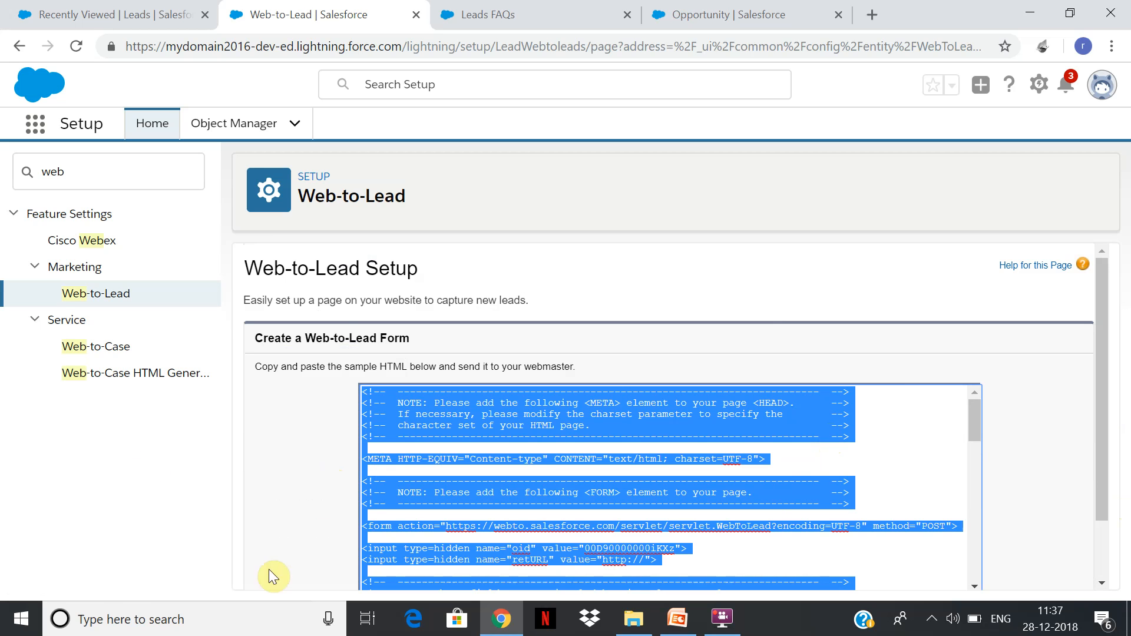
{"action": "left_click", "coordinate": [151, 624]}
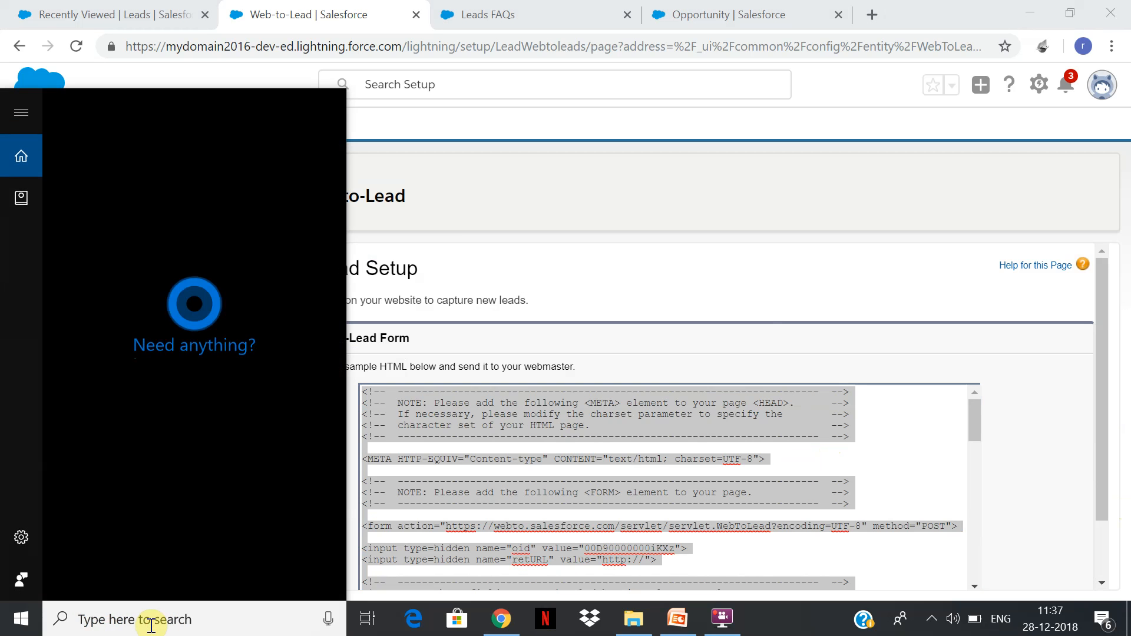
{"action": "type", "text": "notepad"}
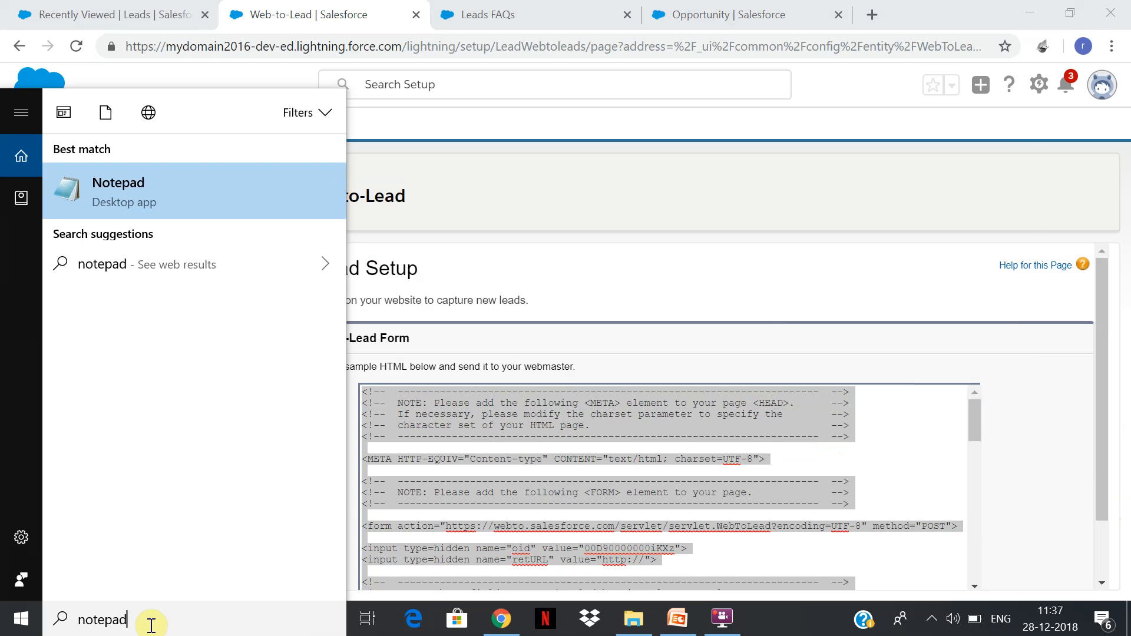
{"action": "key", "text": "Return"}
{"action": "key", "text": "ctrl+v"}
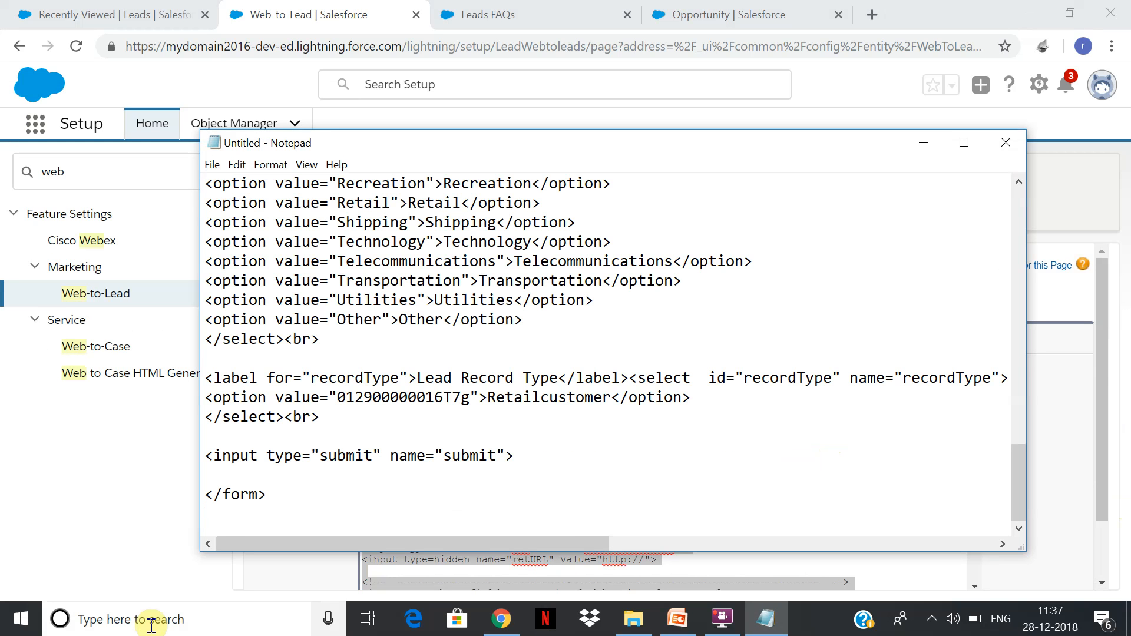
Save the Notepad document to the Desktop as lead.html.
{"action": "key", "text": "alt+f"}
{"action": "key", "text": "Down"}
{"action": "key", "text": "Down"}
{"action": "key", "text": "Down"}
{"action": "key", "text": "Return"}
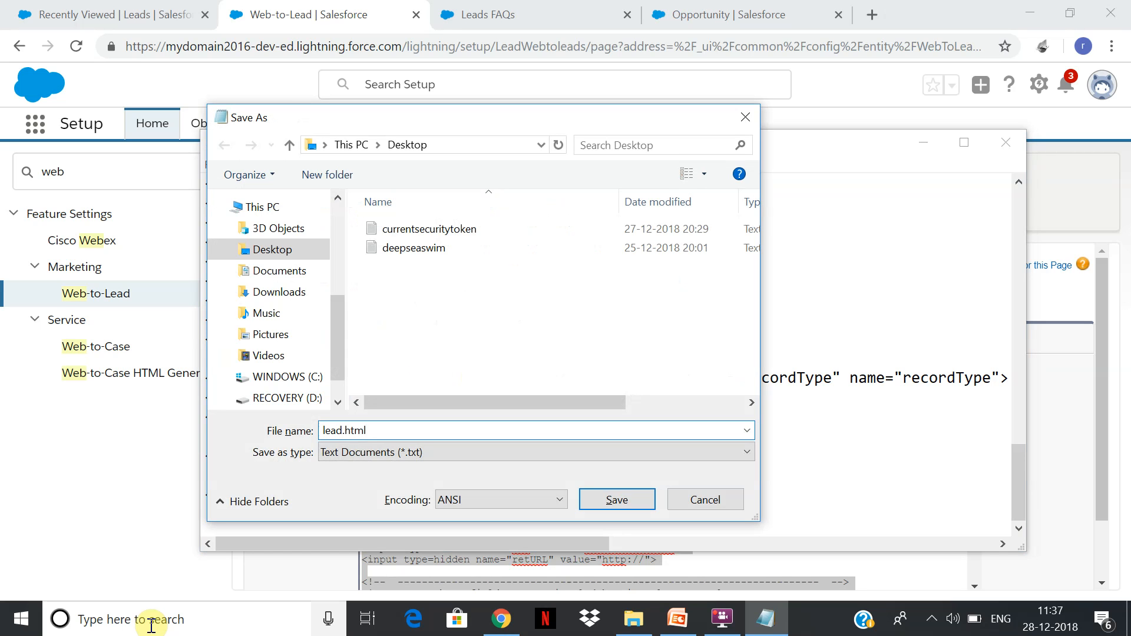
{"action": "left_click", "coordinate": [617, 499]}
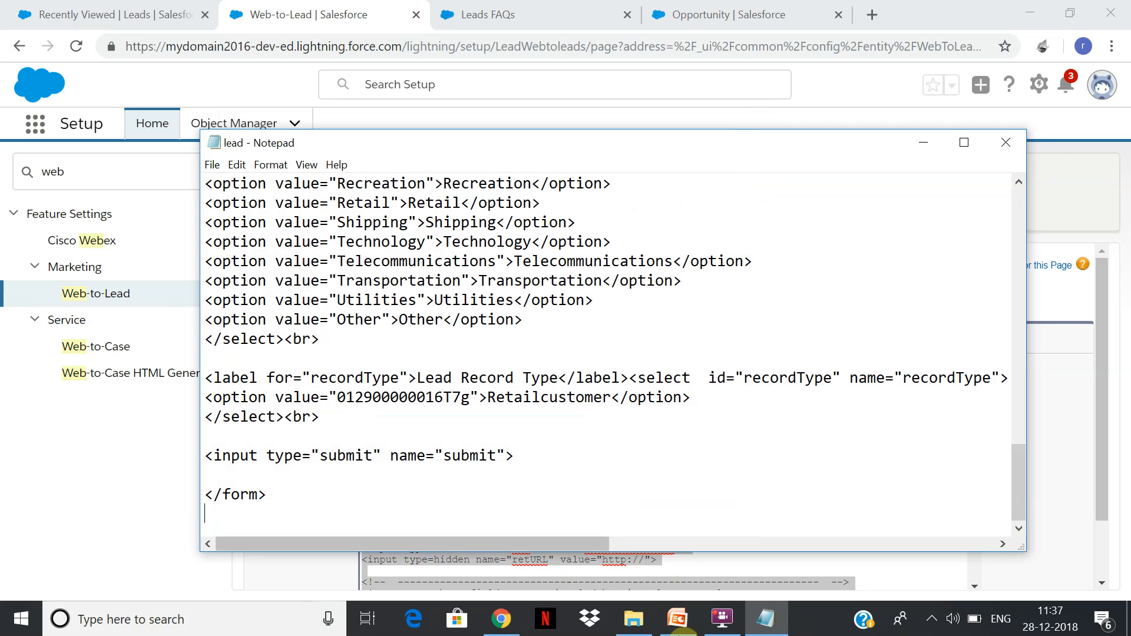
Switch to File Explorer and open lead.html from the Desktop folder in Microsoft Edge.
{"action": "left_click", "coordinate": [636, 619]}
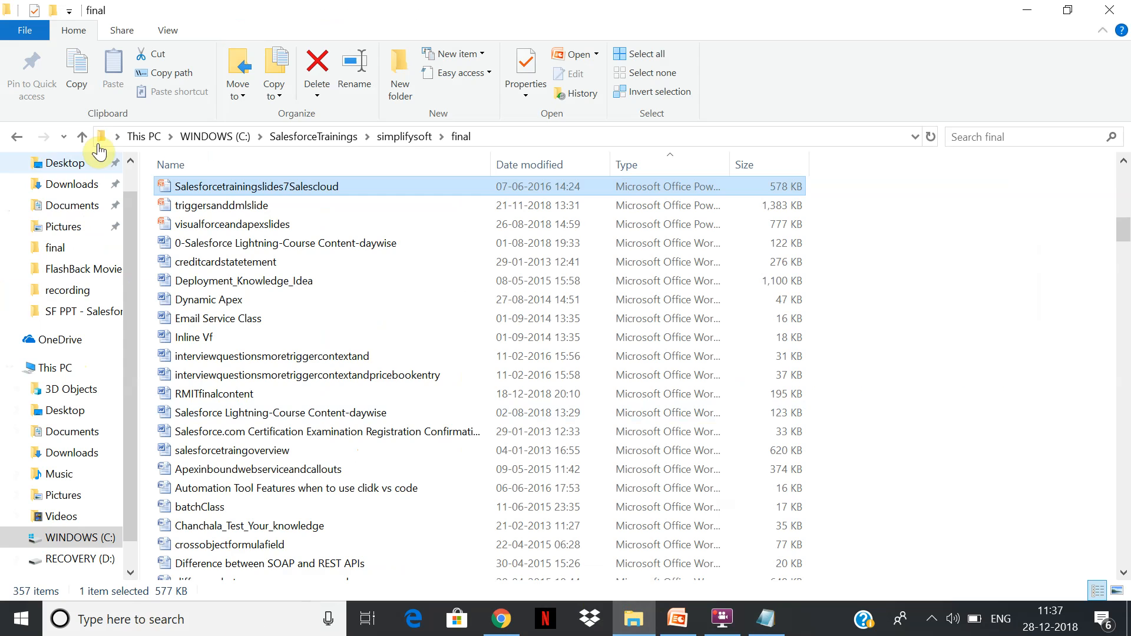
{"action": "left_click", "coordinate": [66, 163]}
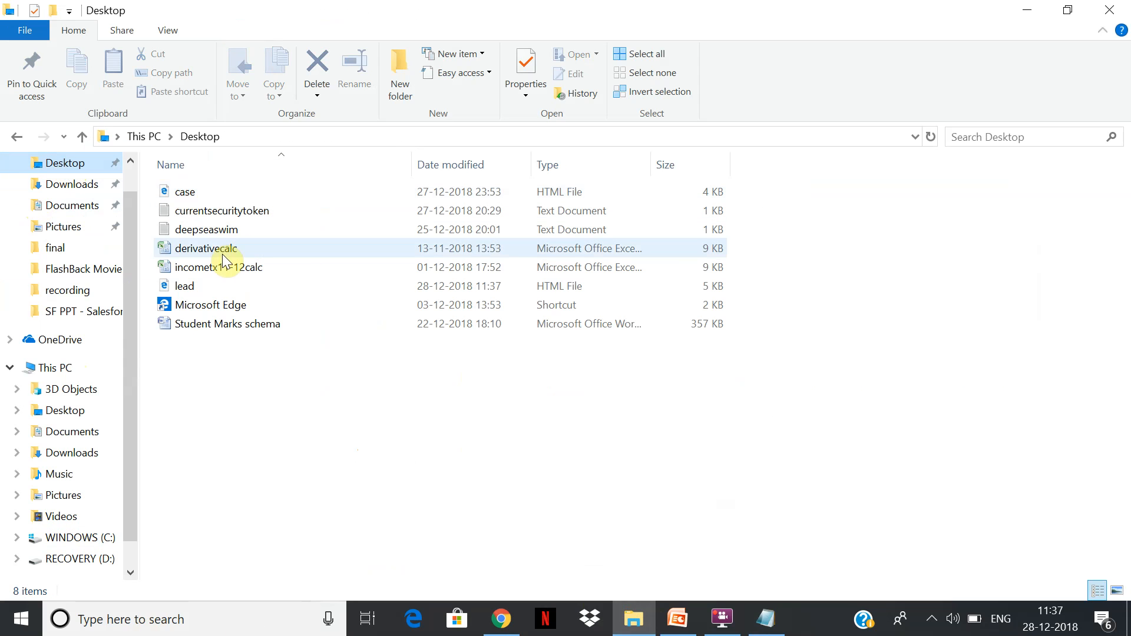
{"action": "double_click", "coordinate": [224, 288]}
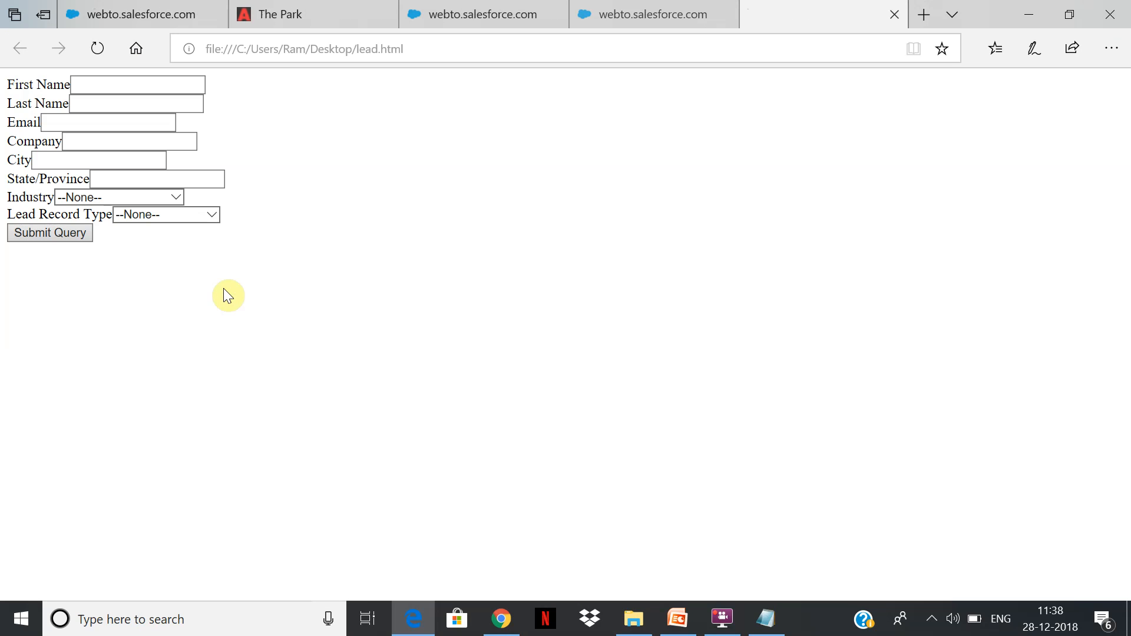
Fill in the lead's first name, last name and e-mail, and enter test as the company.
{"action": "left_click", "coordinate": [189, 100]}
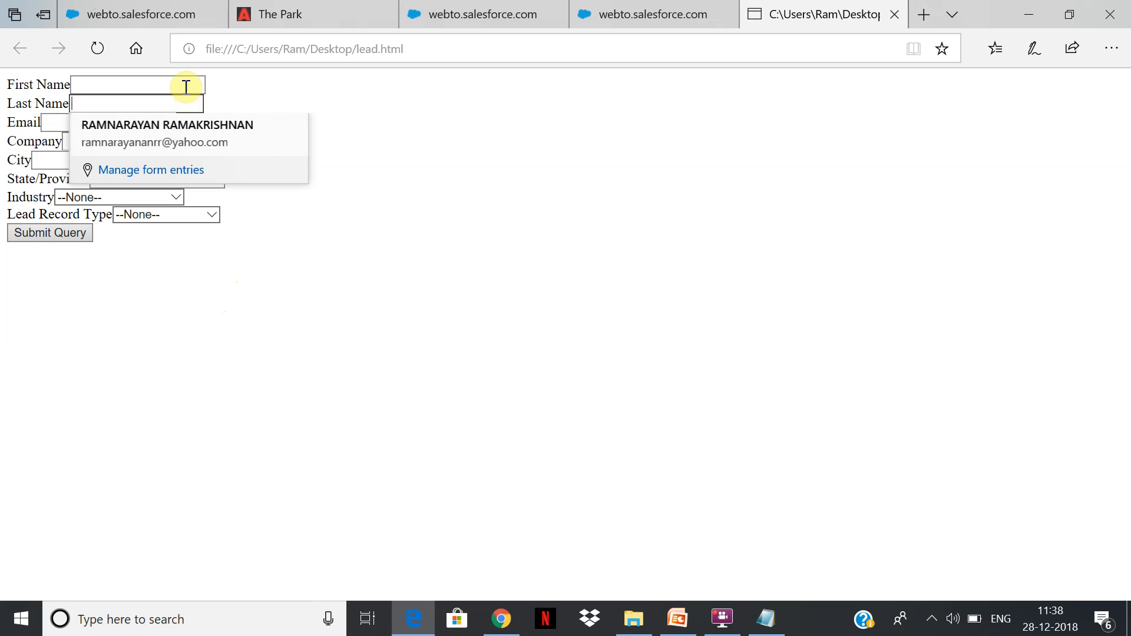
{"action": "left_click", "coordinate": [189, 86]}
{"action": "type", "text": "a"}
{"action": "left_click", "coordinate": [114, 103]}
{"action": "type", "text": "f"}
{"action": "left_click", "coordinate": [104, 130]}
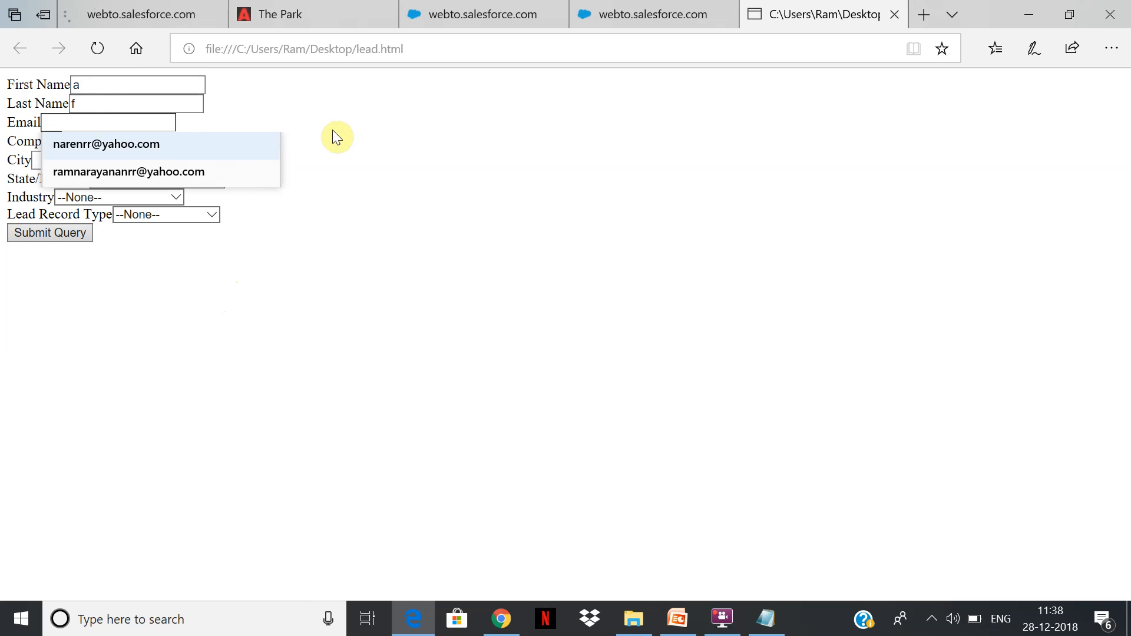
{"action": "left_click", "coordinate": [384, 154]}
{"action": "left_click", "coordinate": [130, 127]}
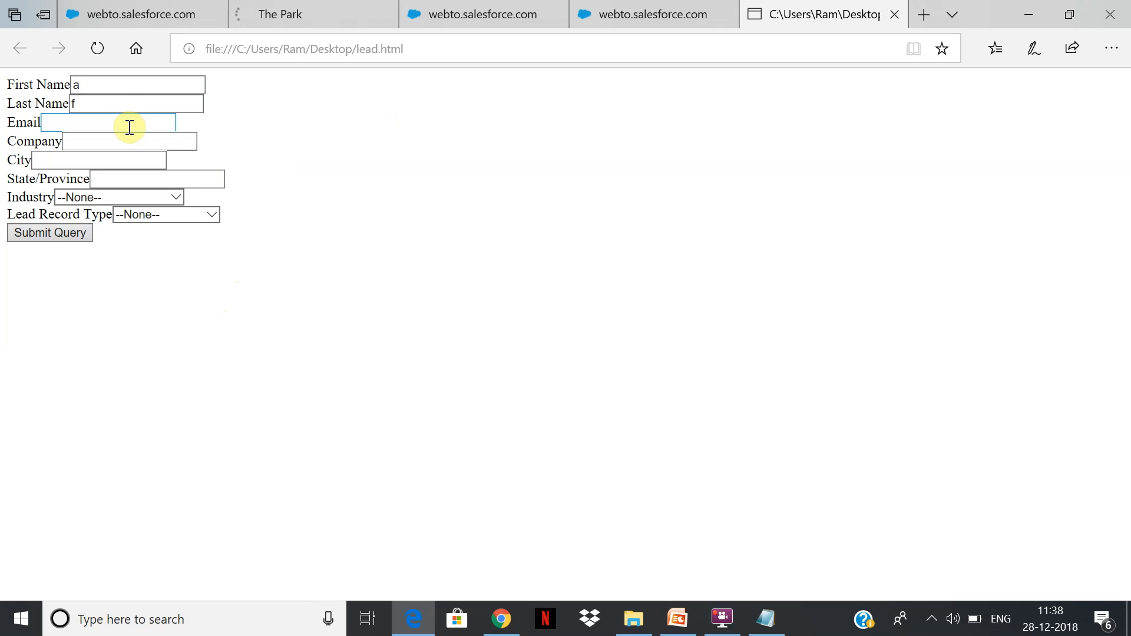
{"action": "left_click", "coordinate": [135, 141]}
{"action": "left_click", "coordinate": [143, 145]}
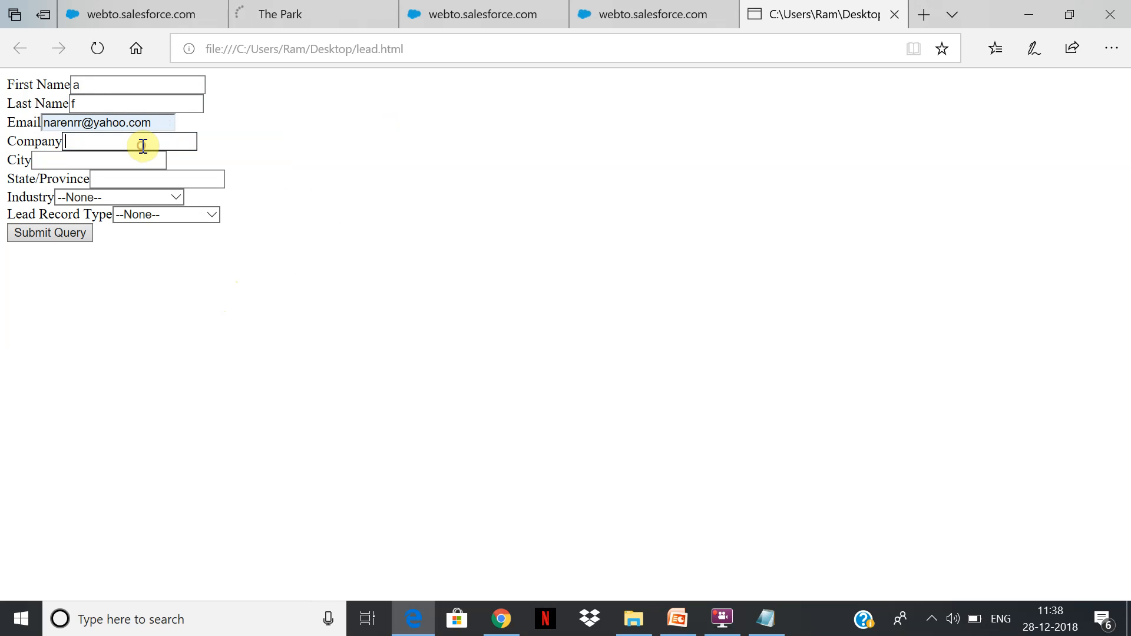
{"action": "type", "text": "test"}
Enter a for both city and state, choose industry Banking and lead record type Onlinedemolead, and submit the form.
{"action": "left_click", "coordinate": [128, 158]}
{"action": "type", "text": "a"}
{"action": "left_click", "coordinate": [149, 179]}
{"action": "type", "text": "a"}
{"action": "left_click", "coordinate": [150, 193]}
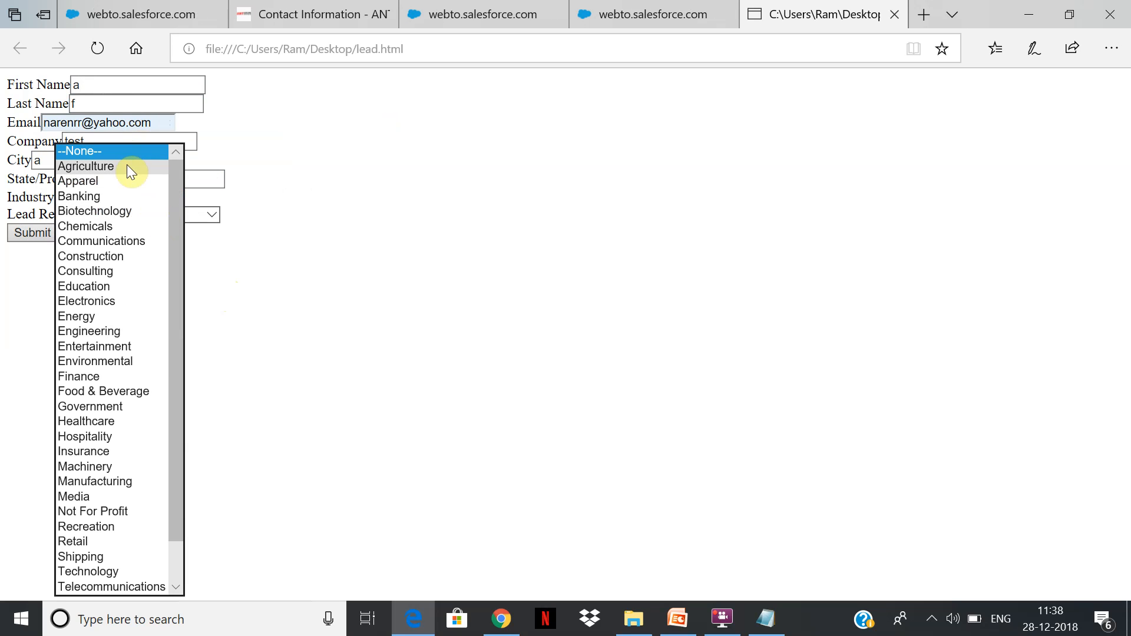
{"action": "left_click", "coordinate": [148, 198]}
{"action": "left_click", "coordinate": [185, 215]}
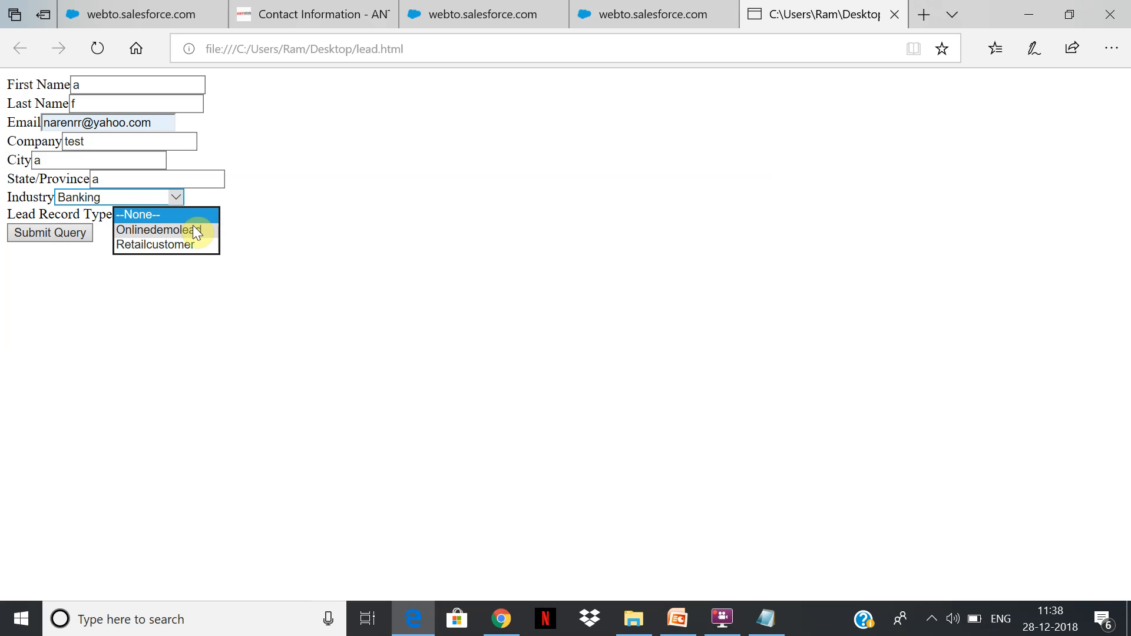
{"action": "left_click", "coordinate": [188, 228]}
{"action": "left_click", "coordinate": [53, 238]}
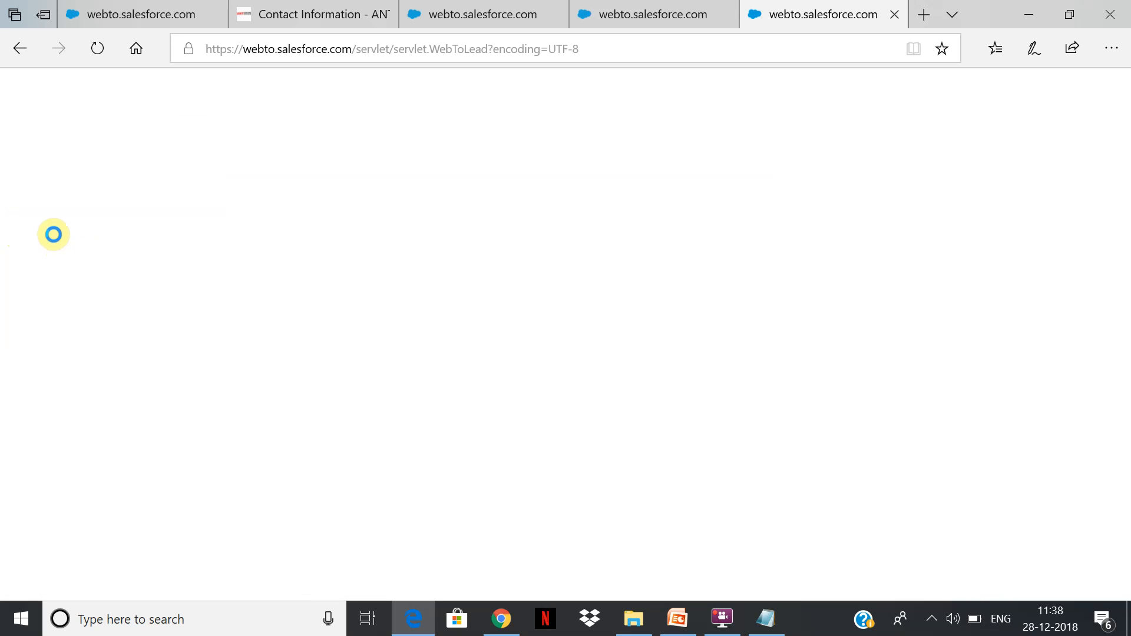
Switch to Salesforce in Chrome, go to the Leads list and show the All Open Leads list view.
{"action": "left_click", "coordinate": [501, 619]}
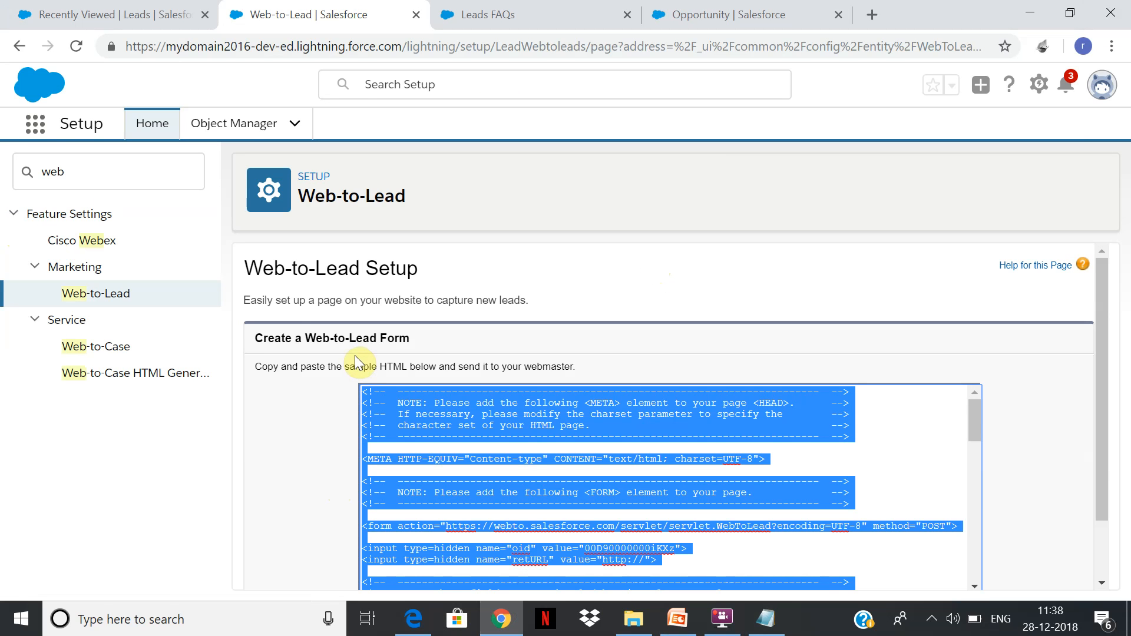
{"action": "left_click", "coordinate": [26, 7]}
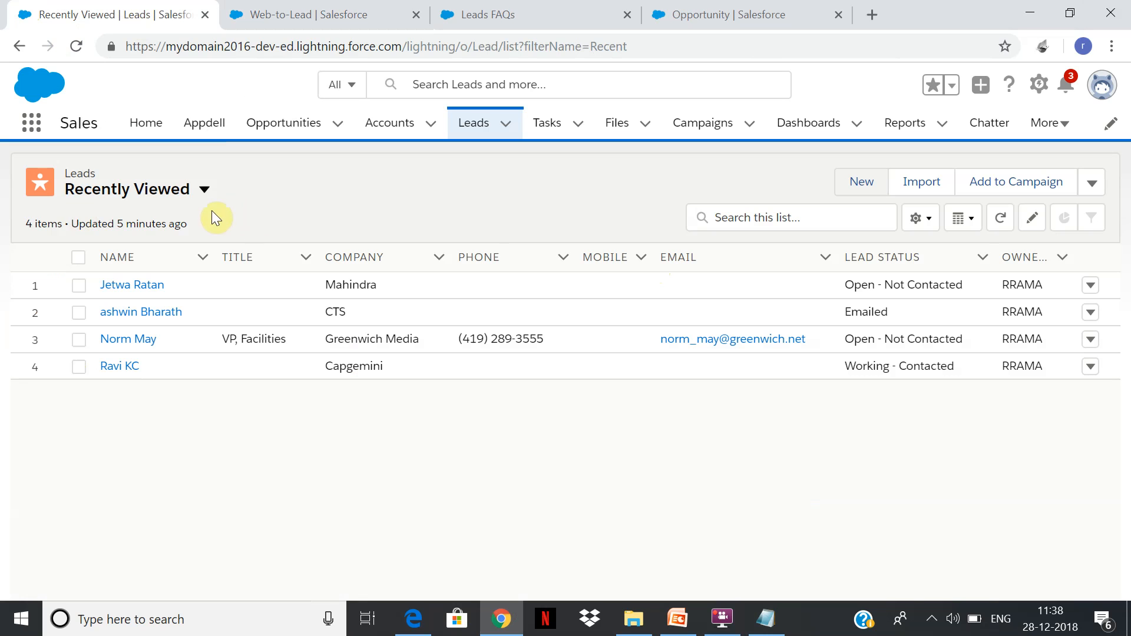
{"action": "left_click", "coordinate": [204, 189]}
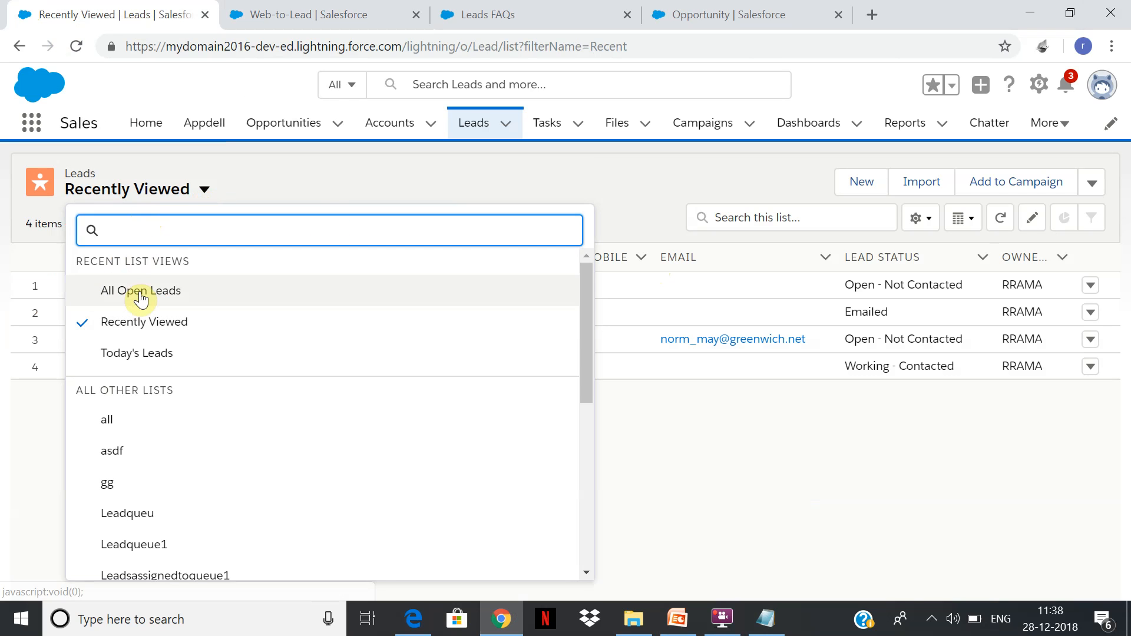
{"action": "left_click", "coordinate": [140, 291]}
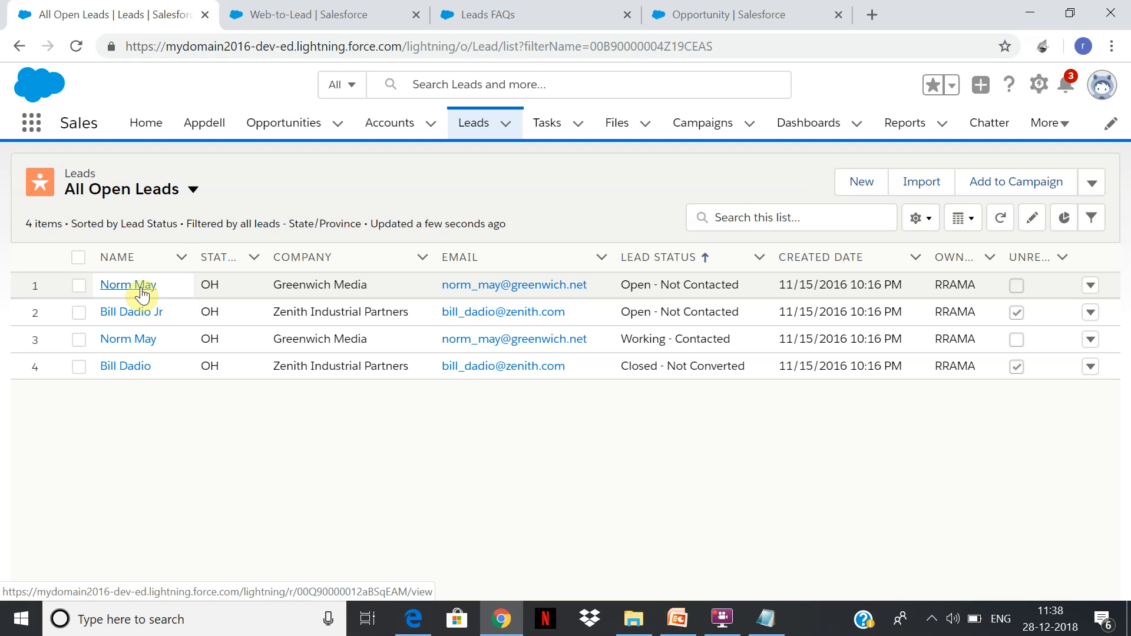
Show the Today's Leads list view and open the submitted lead from the company test.
{"action": "left_click", "coordinate": [193, 190]}
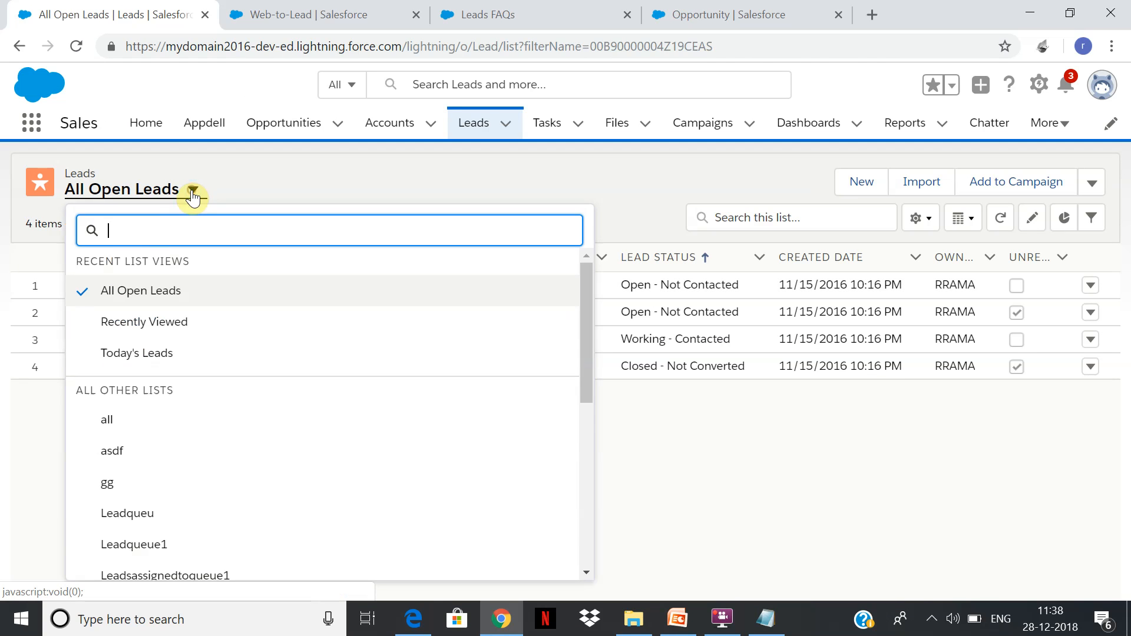
{"action": "left_click", "coordinate": [164, 356]}
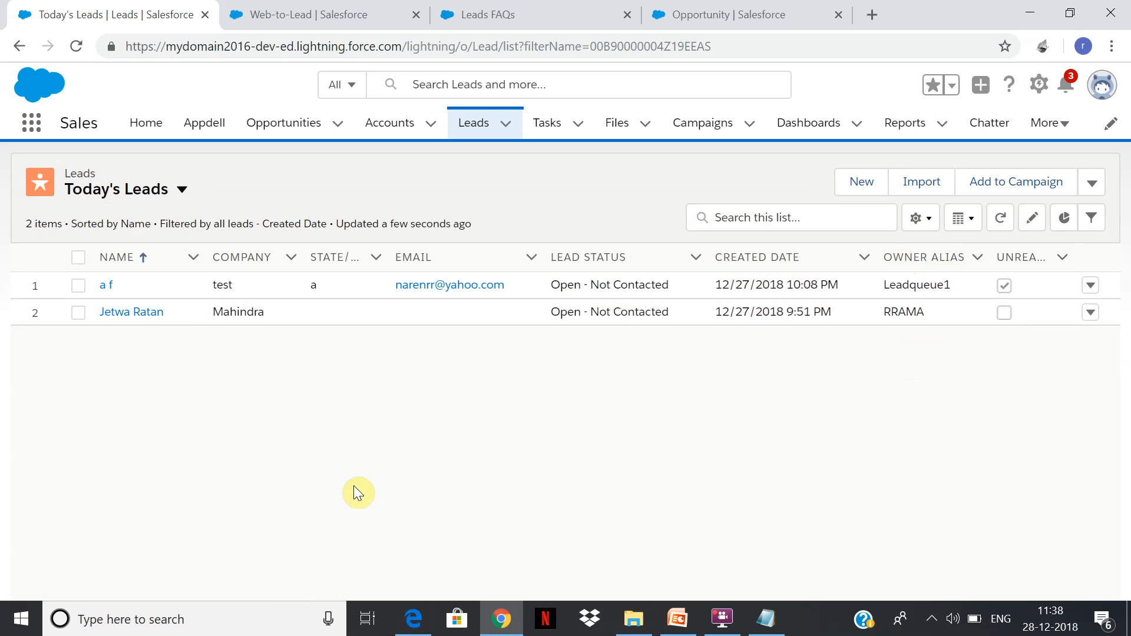
{"action": "left_click", "coordinate": [109, 289]}
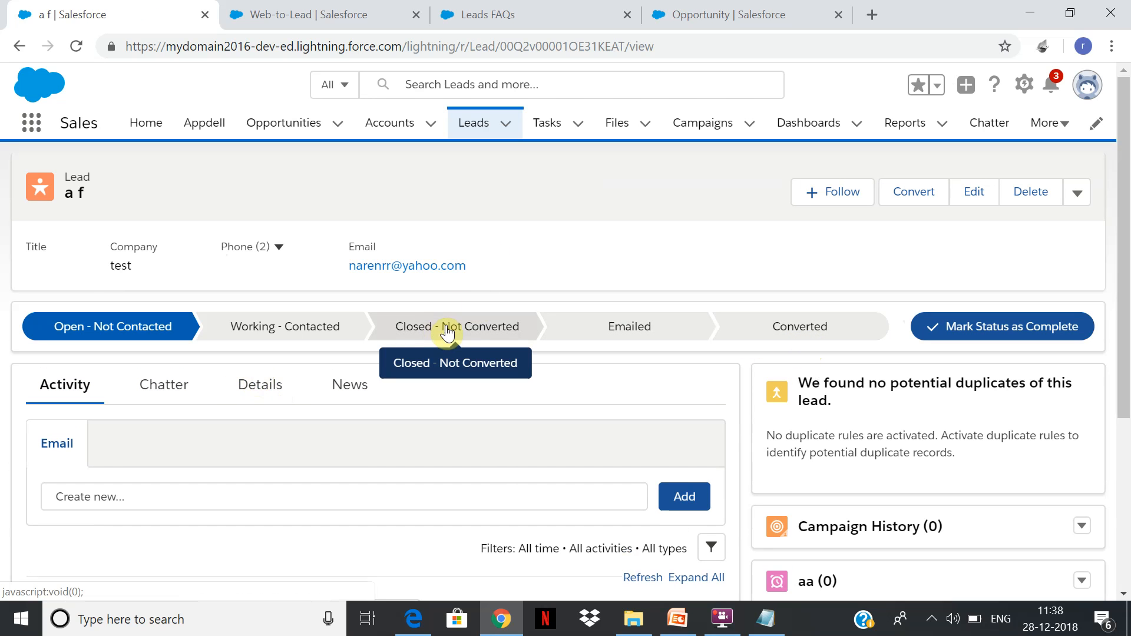
Start converting the lead with a new account named test of record type AccountSales, and try to convert it.
{"action": "left_click", "coordinate": [812, 338]}
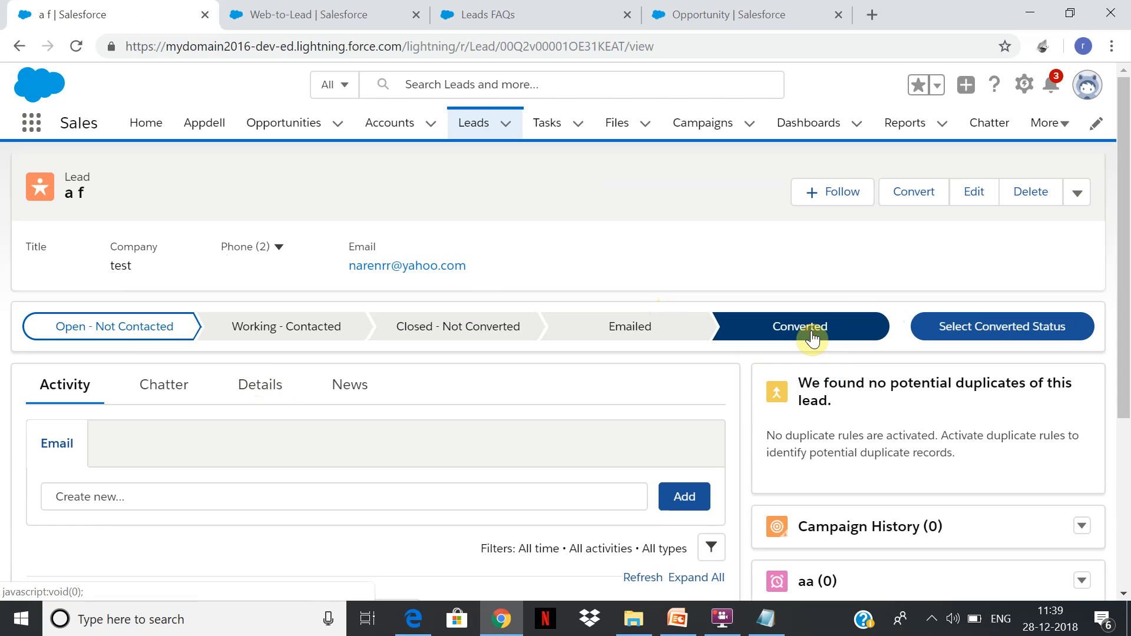
{"action": "left_click", "coordinate": [998, 332]}
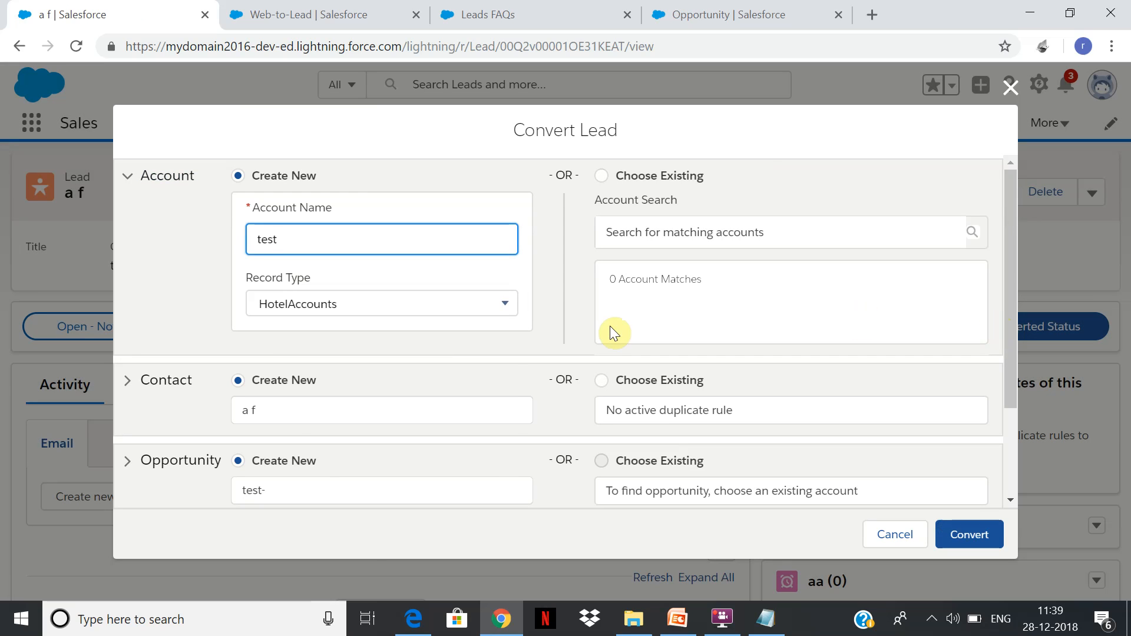
{"action": "left_click", "coordinate": [505, 303]}
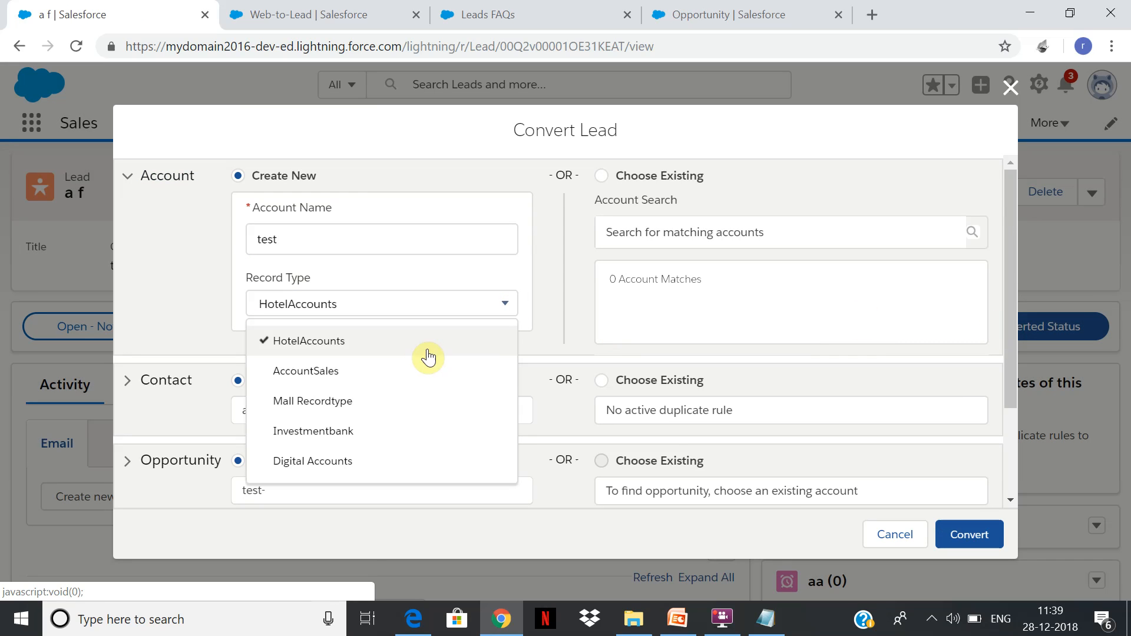
{"action": "left_click", "coordinate": [413, 370]}
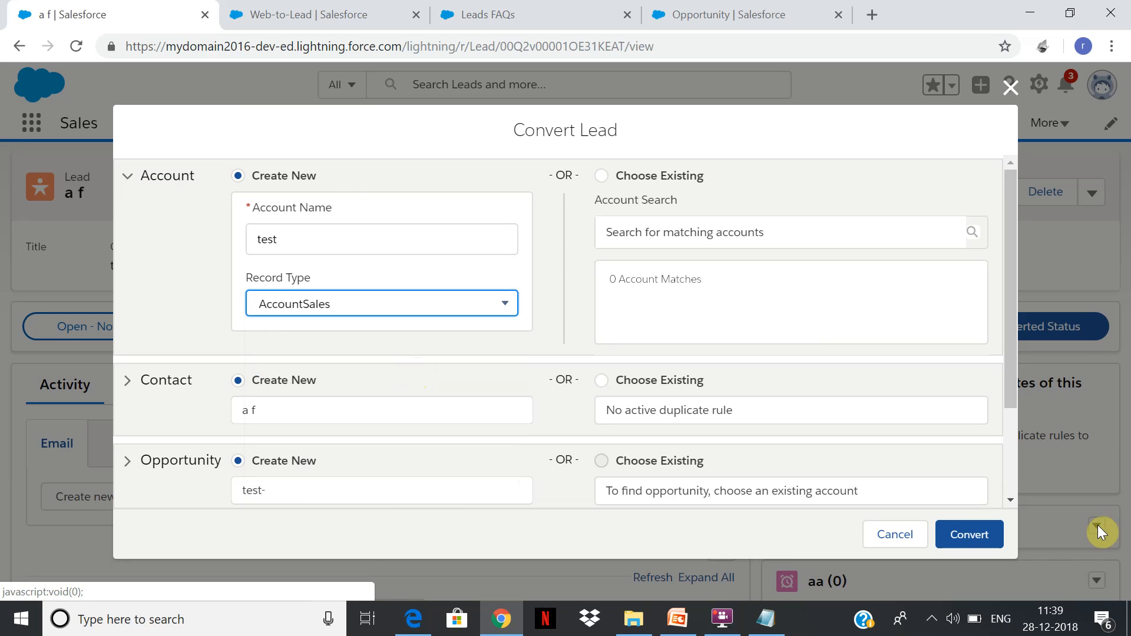
{"action": "left_click", "coordinate": [974, 547]}
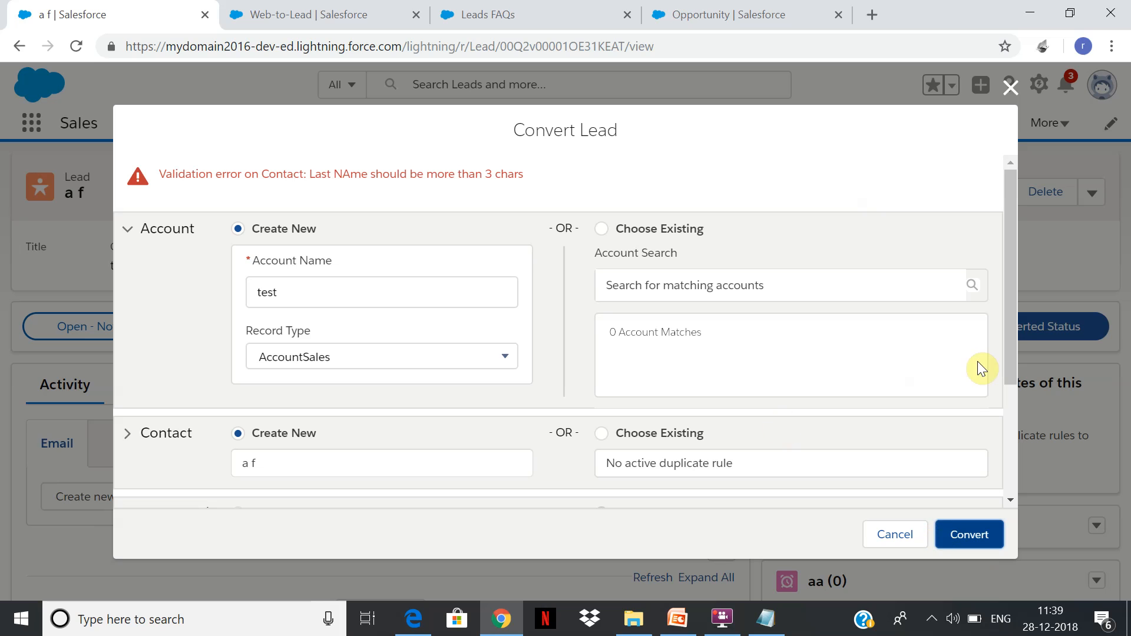
Try to convert the lead with aa as the new contact's first name.
{"action": "left_click_drag", "start_coordinate": [1015, 332], "coordinate": [1002, 369]}
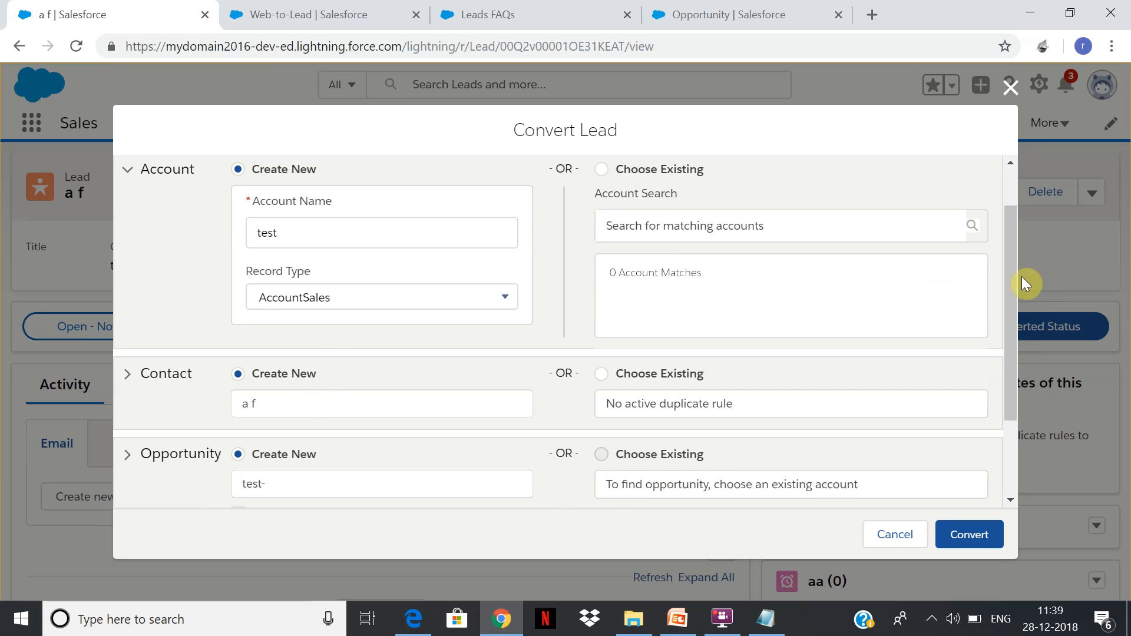
{"action": "left_click_drag", "start_coordinate": [1005, 265], "coordinate": [988, 287]}
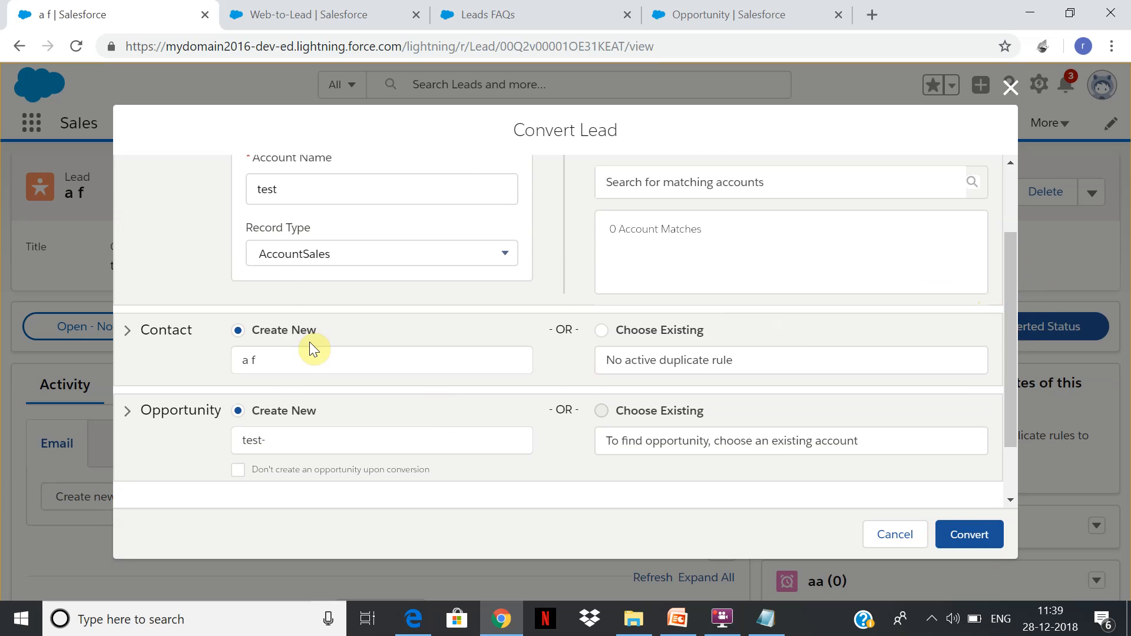
{"action": "left_click", "coordinate": [277, 373]}
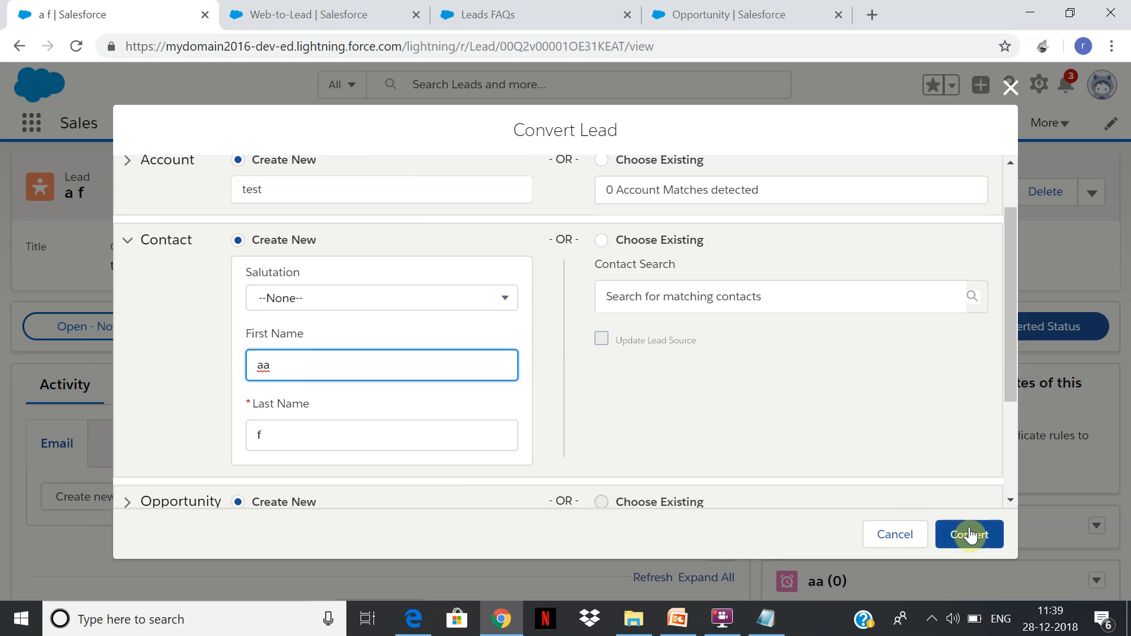
{"action": "left_click", "coordinate": [977, 545]}
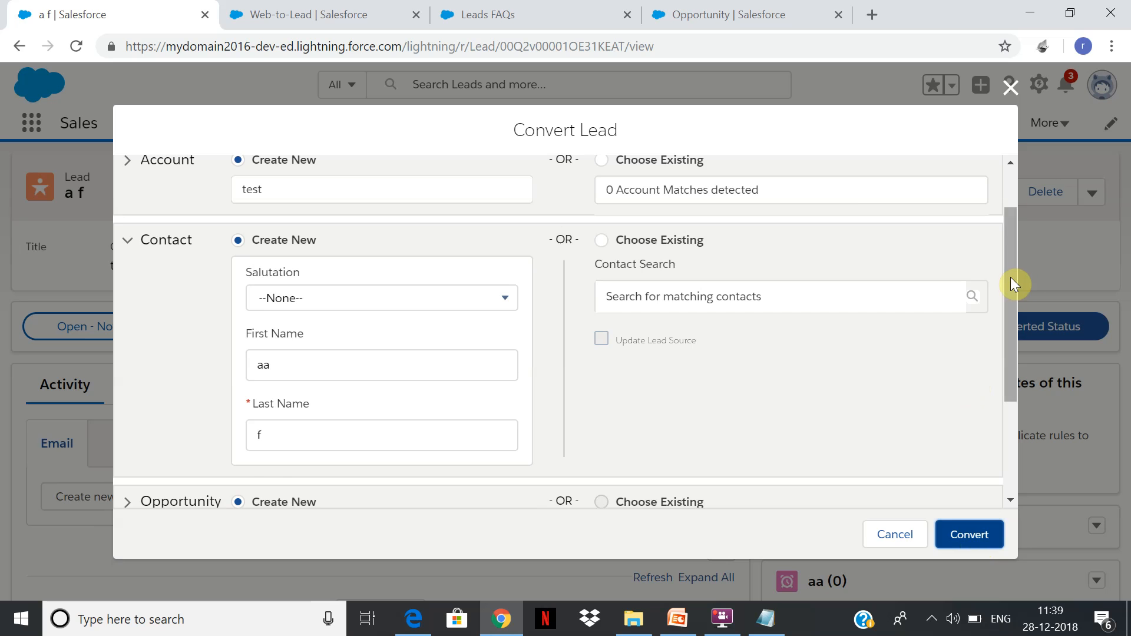
Lengthen the new contact's first name to aaaaa and try converting the lead again.
{"action": "scroll", "coordinate": [994, 180], "scroll_direction": "up", "scroll_amount": 2}
{"action": "scroll", "coordinate": [989, 283], "scroll_direction": "down", "scroll_amount": 2}
{"action": "scroll", "coordinate": [982, 254], "scroll_direction": "up", "scroll_amount": 2}
{"action": "scroll", "coordinate": [964, 206], "scroll_direction": "down", "scroll_amount": 4}
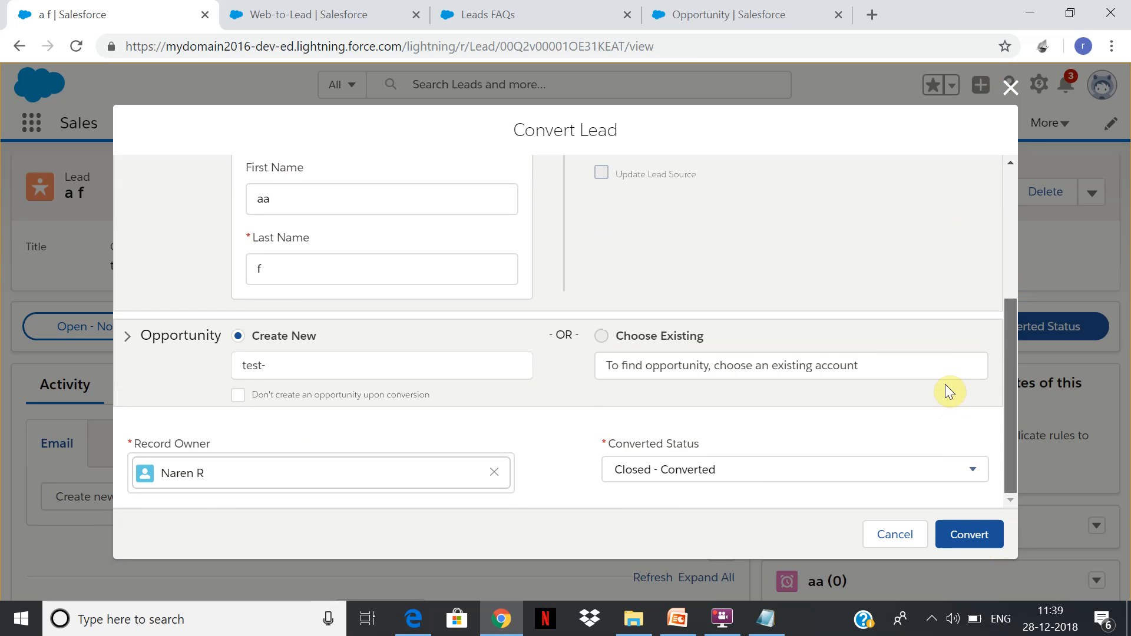
{"action": "scroll", "coordinate": [884, 371], "scroll_direction": "up", "scroll_amount": 1}
{"action": "left_click", "coordinate": [314, 271]}
{"action": "type", "text": "aaa"}
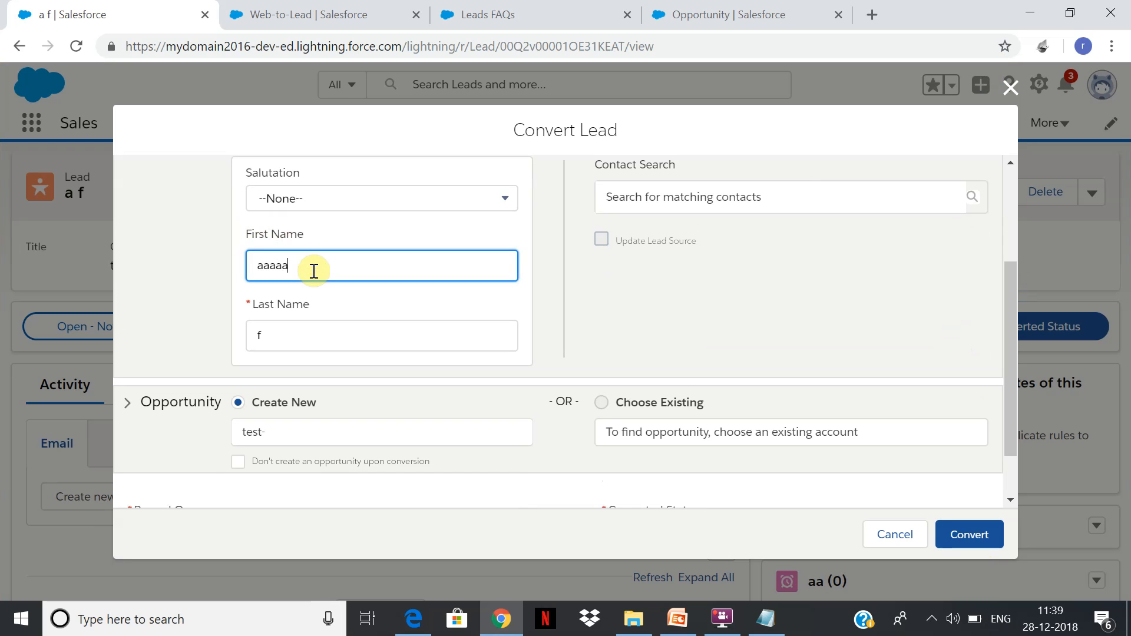
{"action": "left_click", "coordinate": [993, 543]}
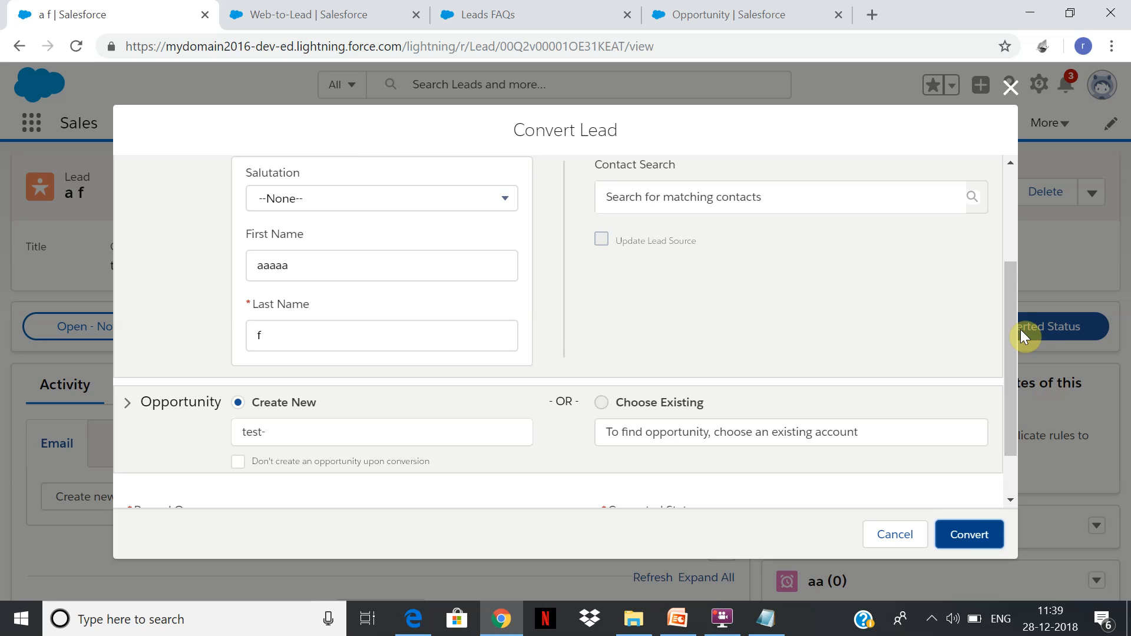
Replace the new contact's last name with one longer than three characters and convert the lead.
{"action": "left_click_drag", "start_coordinate": [1009, 324], "coordinate": [996, 218]}
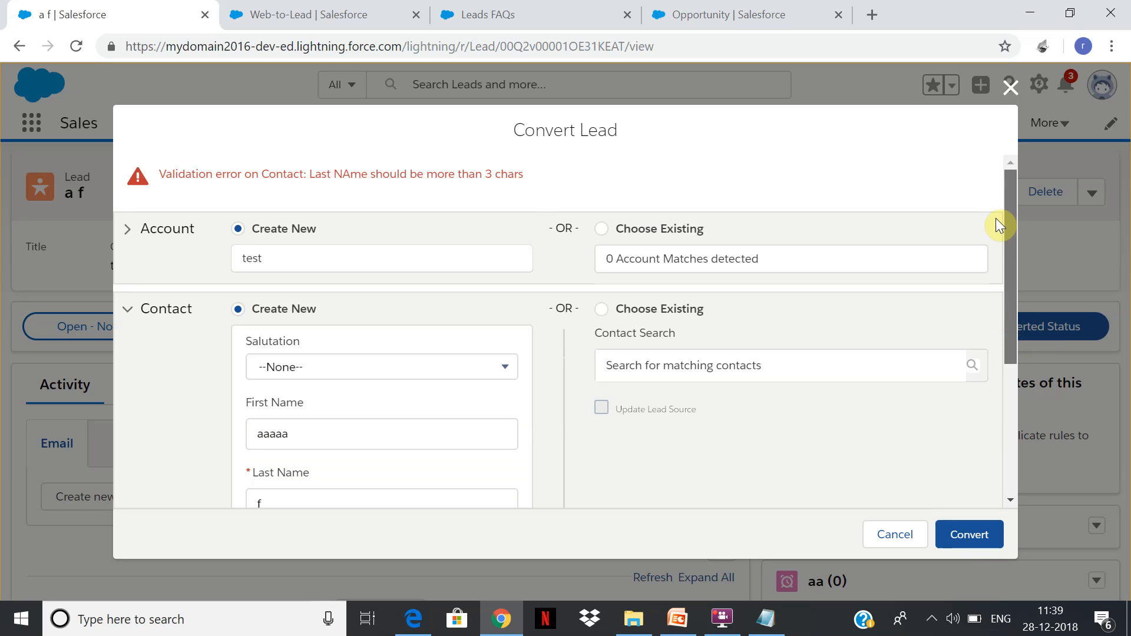
{"action": "scroll", "coordinate": [996, 218], "scroll_direction": "down", "scroll_amount": 5}
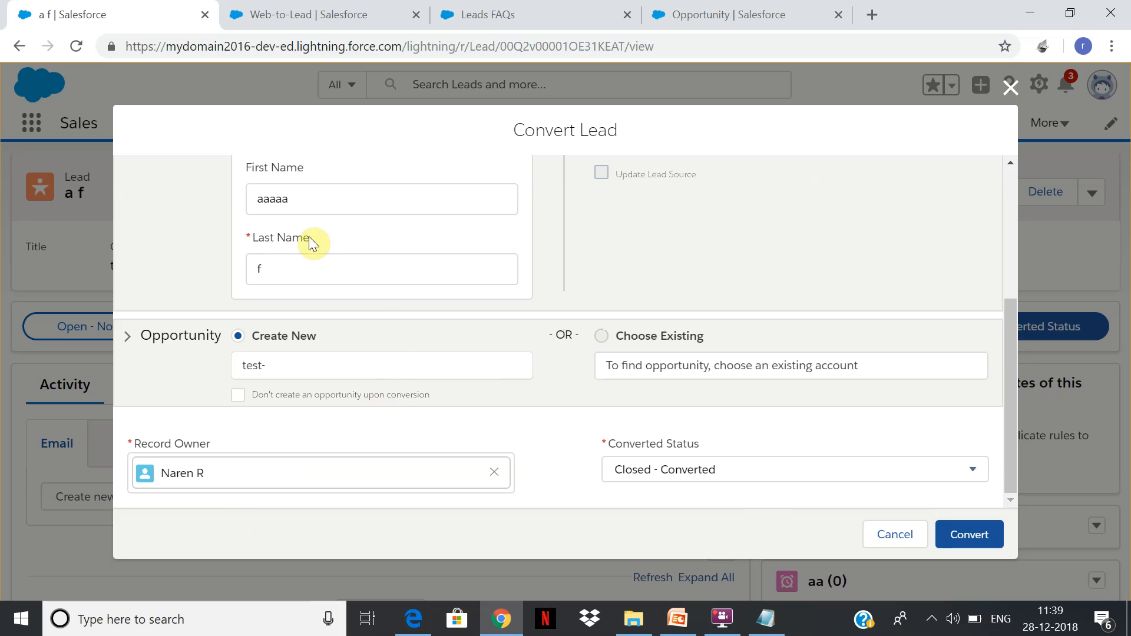
{"action": "left_click", "coordinate": [303, 259]}
{"action": "key", "text": "BackSpace"}
{"action": "type", "text": "Sharad"}
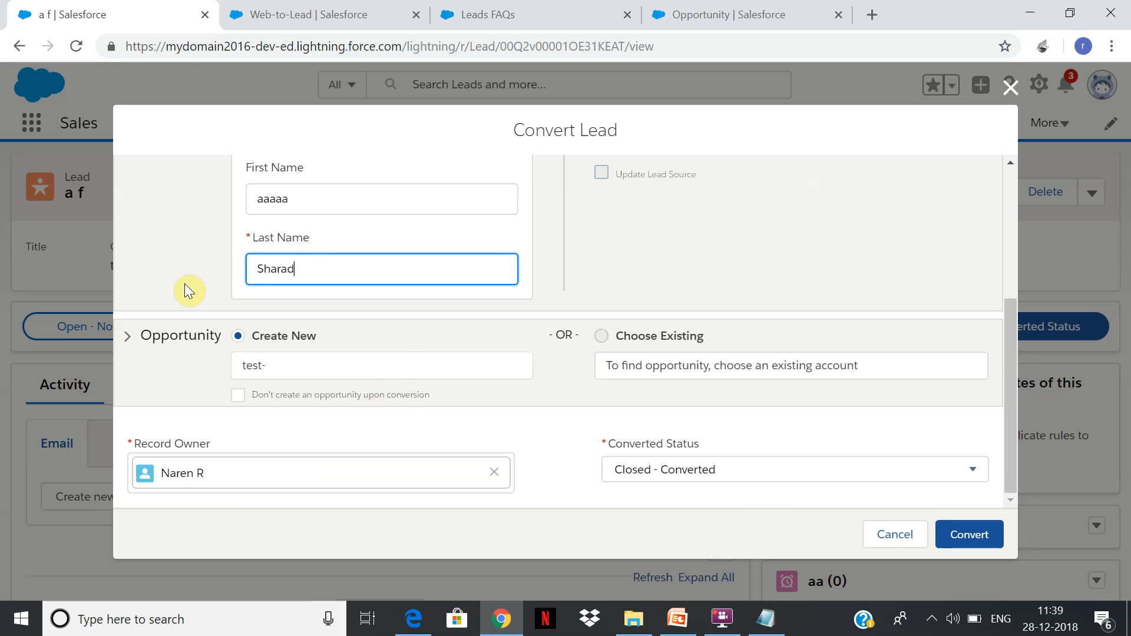
{"action": "left_click", "coordinate": [987, 535]}
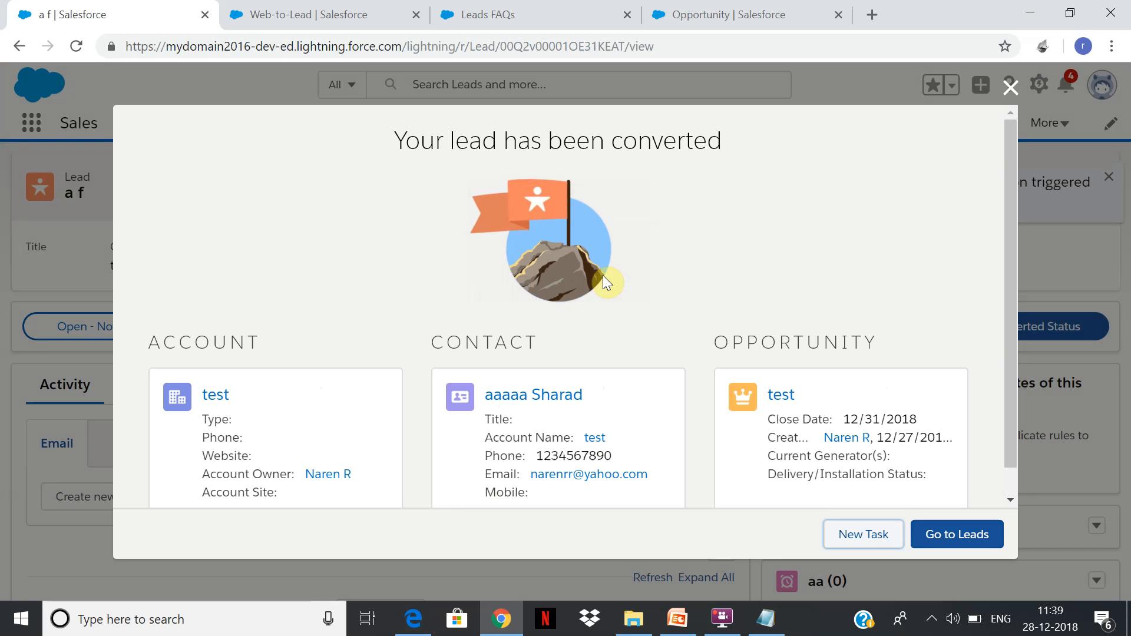
Open the test account created by the conversion and examine its detail fields.
{"action": "left_click", "coordinate": [780, 398]}
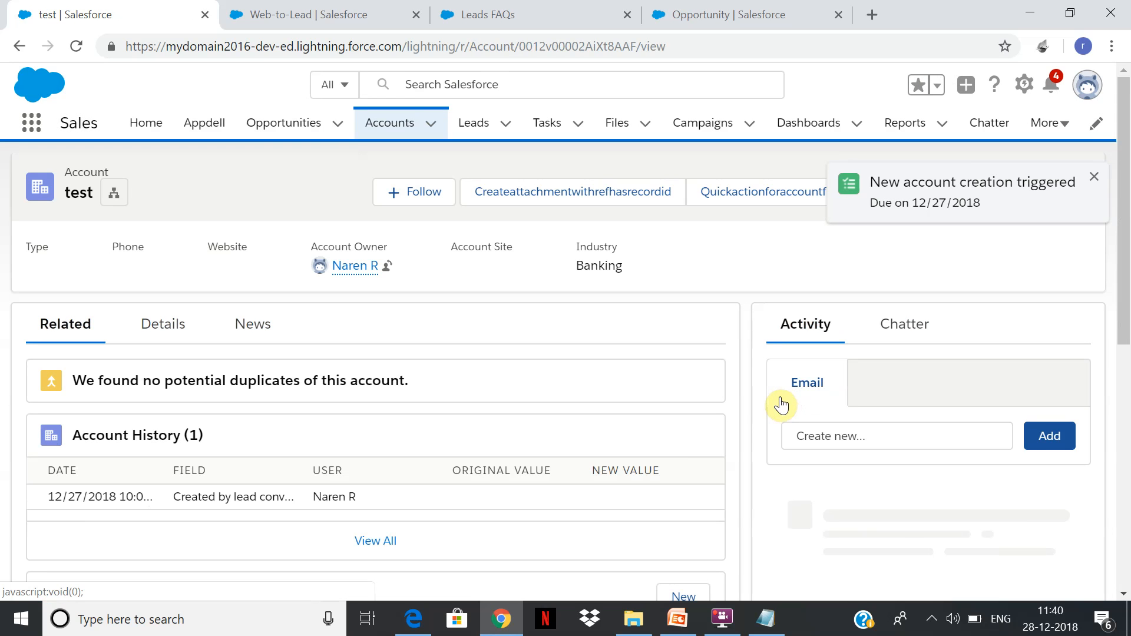
{"action": "left_click", "coordinate": [147, 326]}
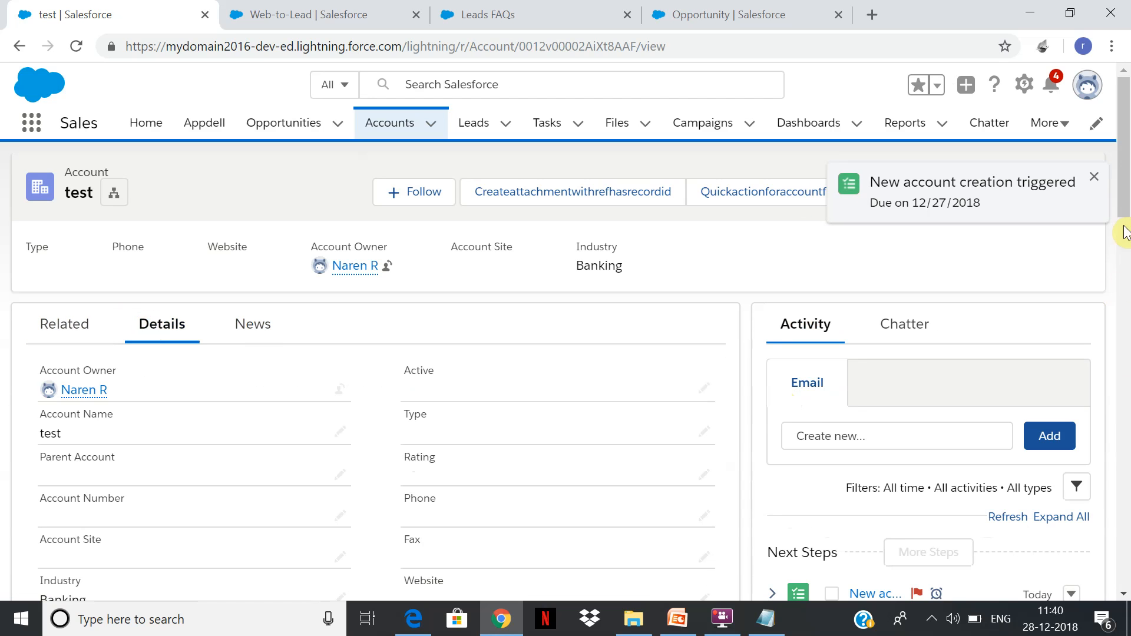
{"action": "scroll", "coordinate": [1107, 279], "scroll_direction": "down", "scroll_amount": 2}
{"action": "scroll", "coordinate": [1106, 279], "scroll_direction": "down", "scroll_amount": 3}
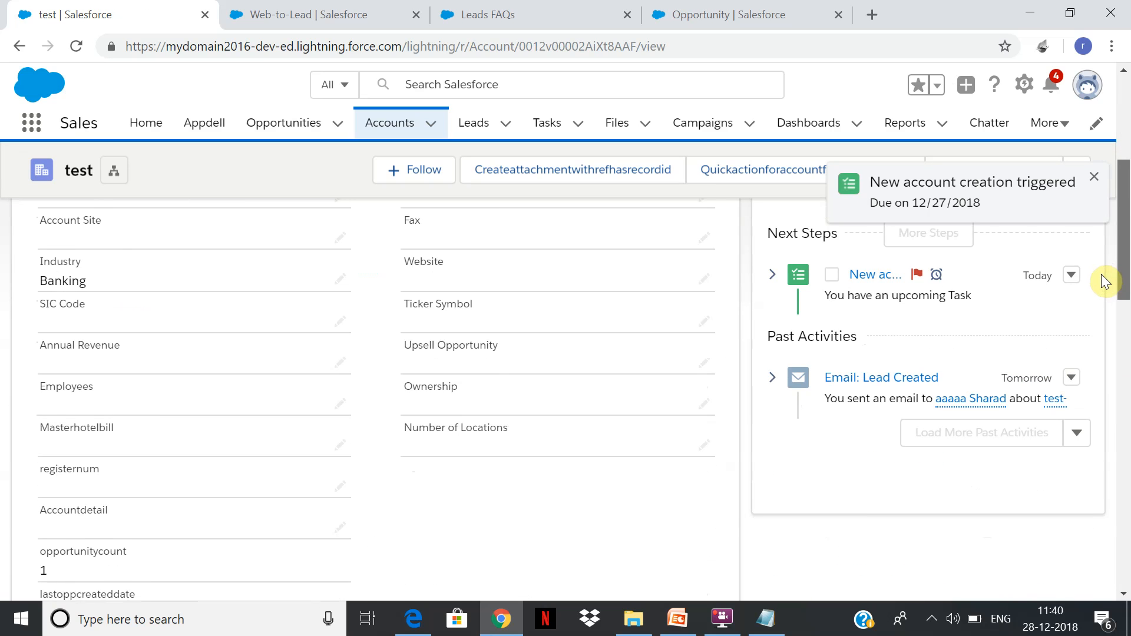
{"action": "scroll", "coordinate": [1099, 284], "scroll_direction": "down", "scroll_amount": 6}
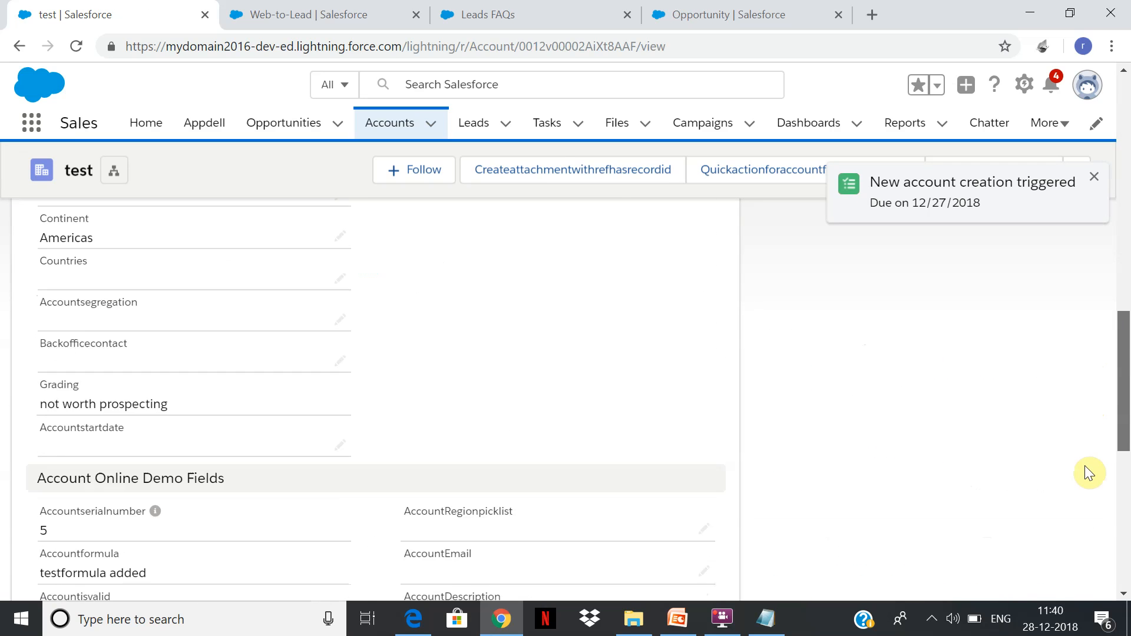
{"action": "scroll", "coordinate": [1085, 463], "scroll_direction": "down", "scroll_amount": 6}
{"action": "left_click_drag", "start_coordinate": [1124, 466], "coordinate": [1127, 262]}
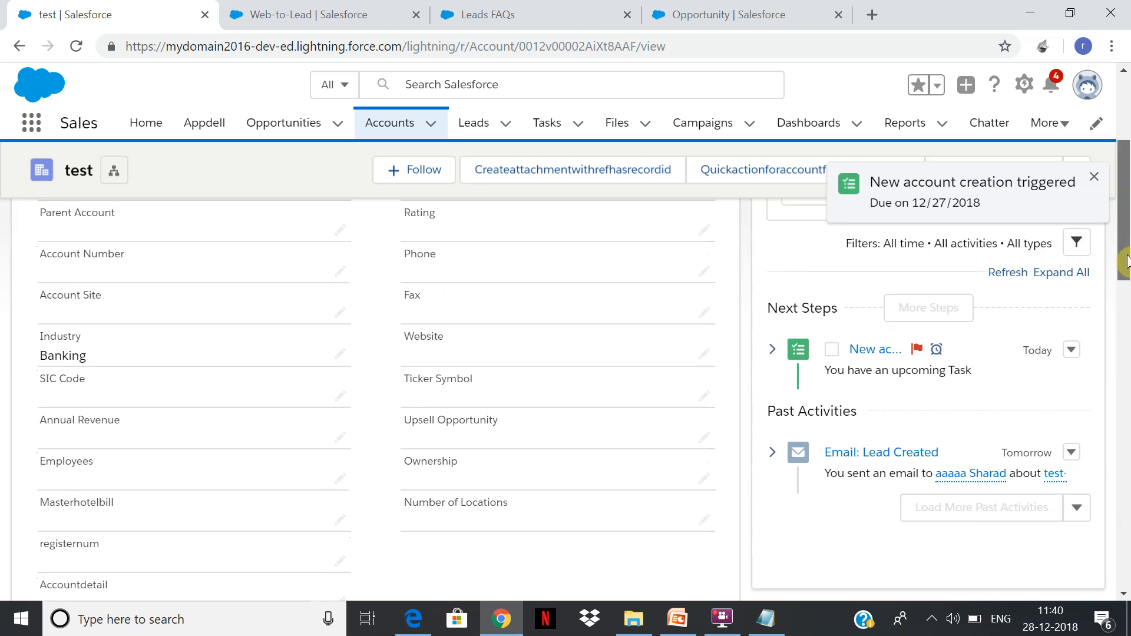
Edit the account's record page to add a Path component above the Activity tab's activities, and save the page.
{"action": "left_click", "coordinate": [1023, 87]}
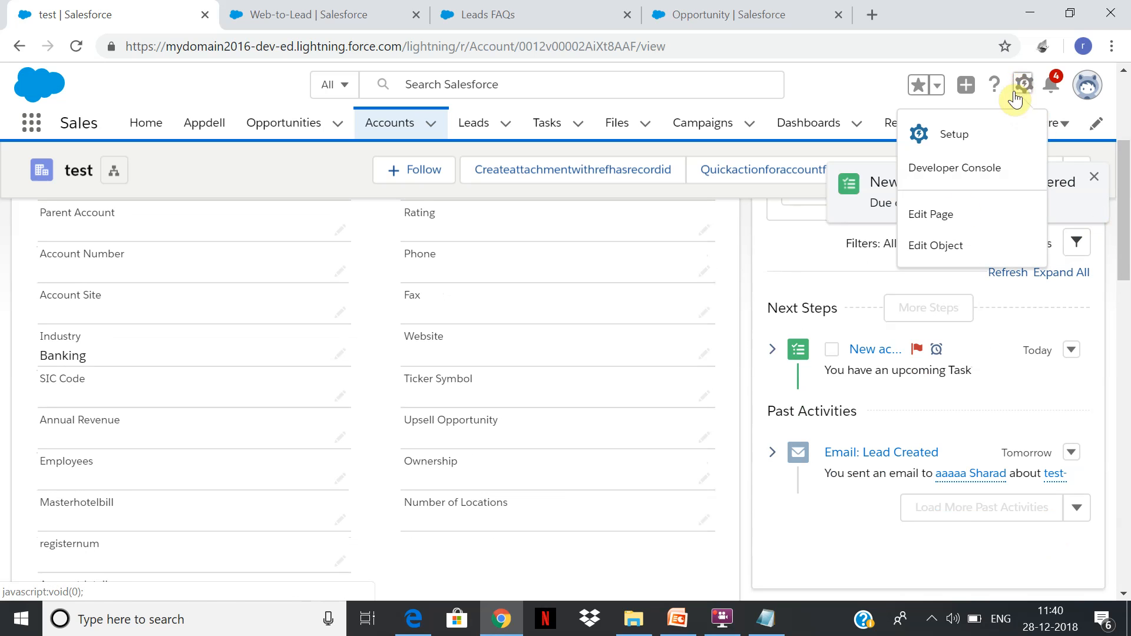
{"action": "left_click", "coordinate": [949, 217]}
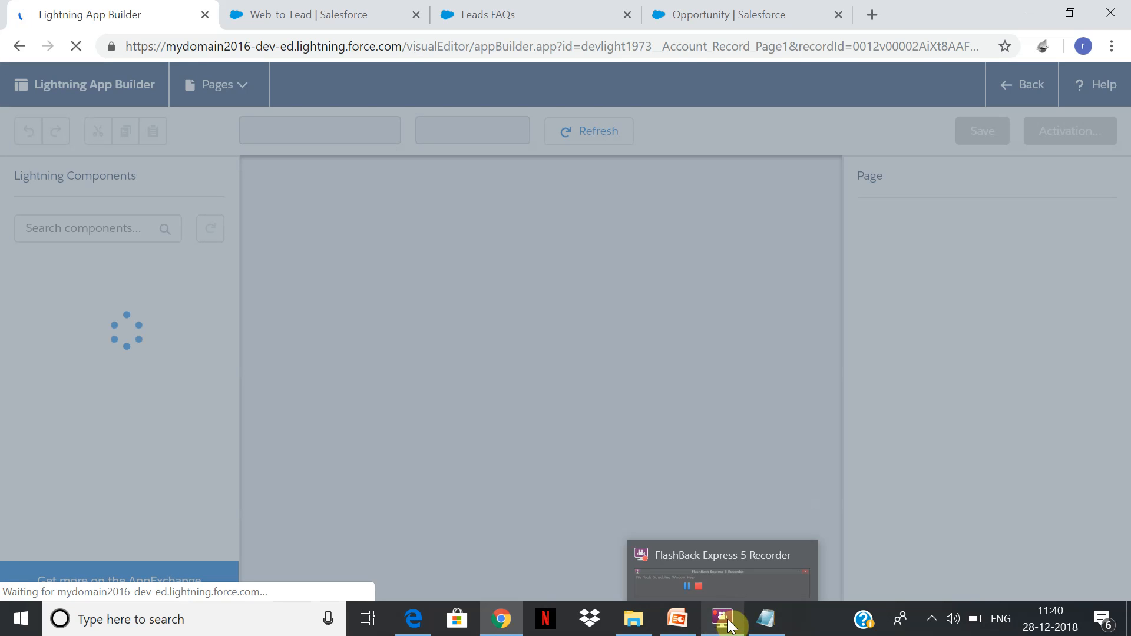
{"action": "mouse_move", "coordinate": [731, 626]}
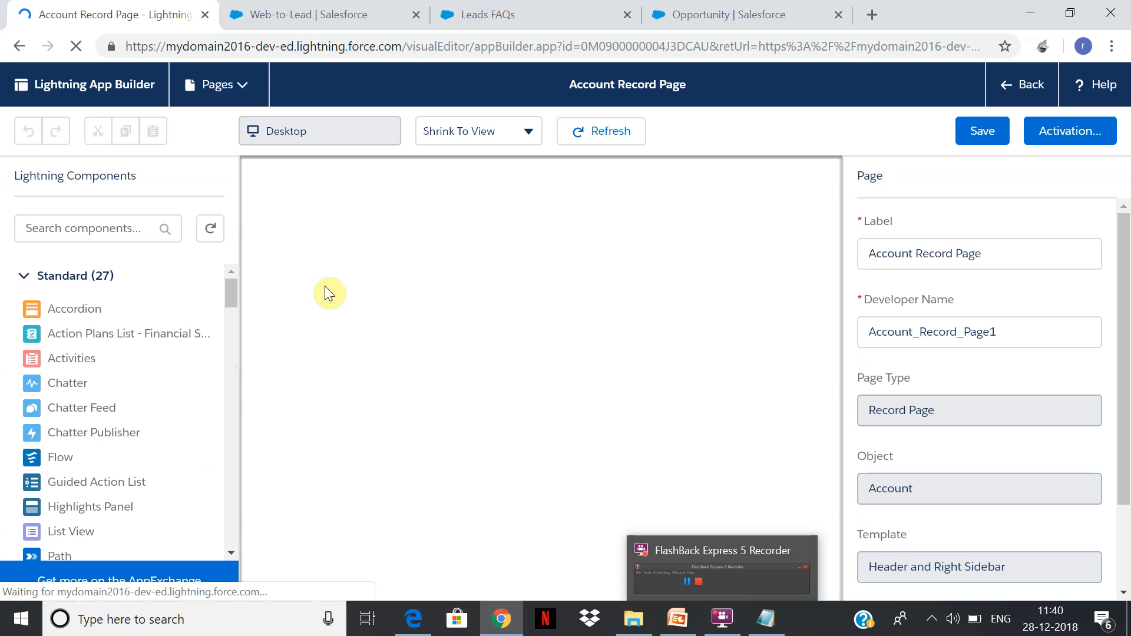
{"action": "left_click_drag", "start_coordinate": [232, 290], "coordinate": [232, 313]}
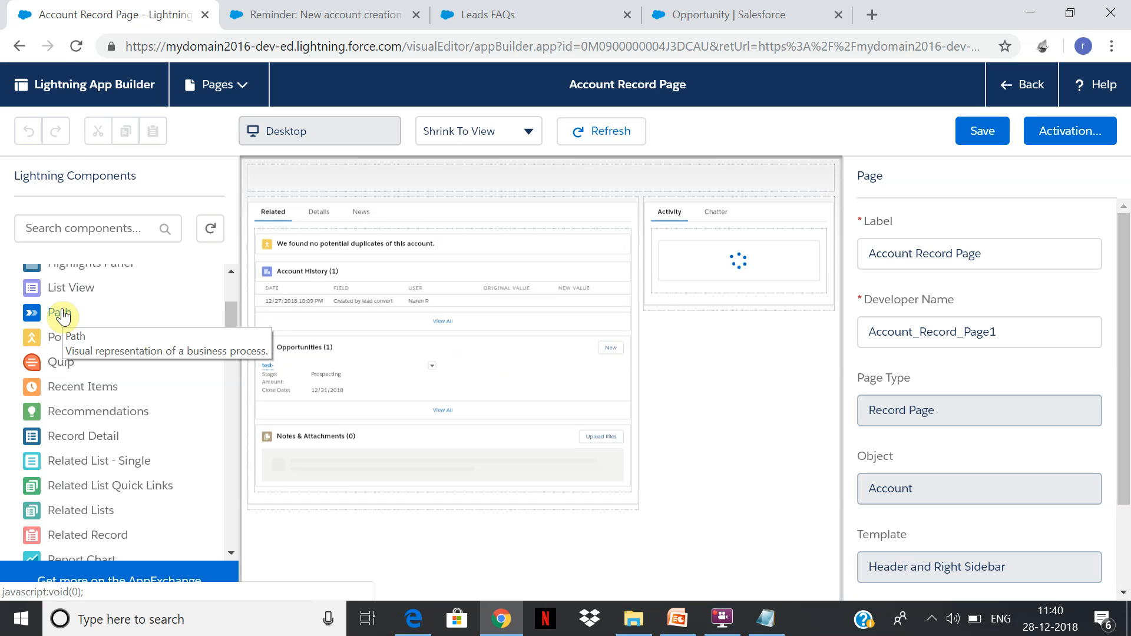
{"action": "left_click_drag", "start_coordinate": [63, 315], "coordinate": [742, 284]}
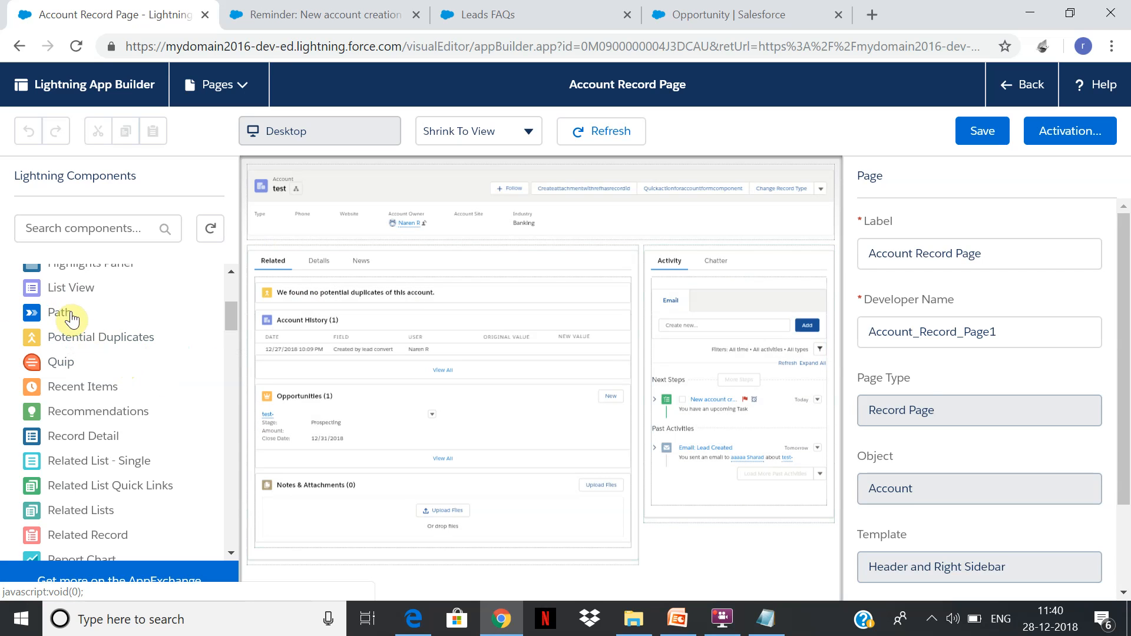
{"action": "left_click_drag", "start_coordinate": [59, 310], "coordinate": [737, 372]}
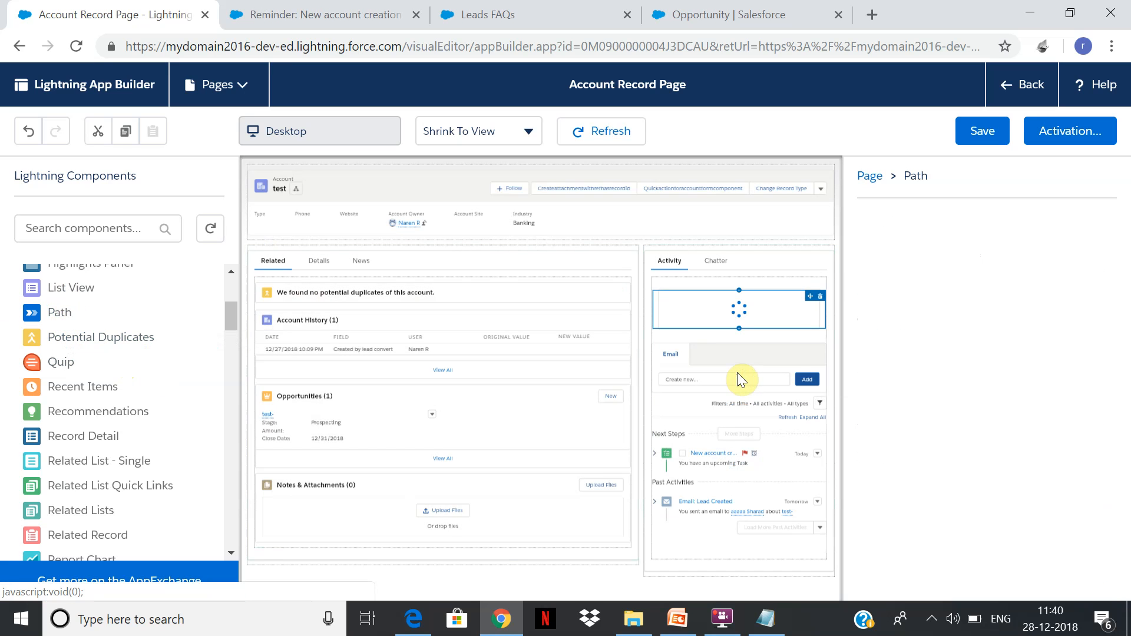
{"action": "left_click", "coordinate": [988, 136]}
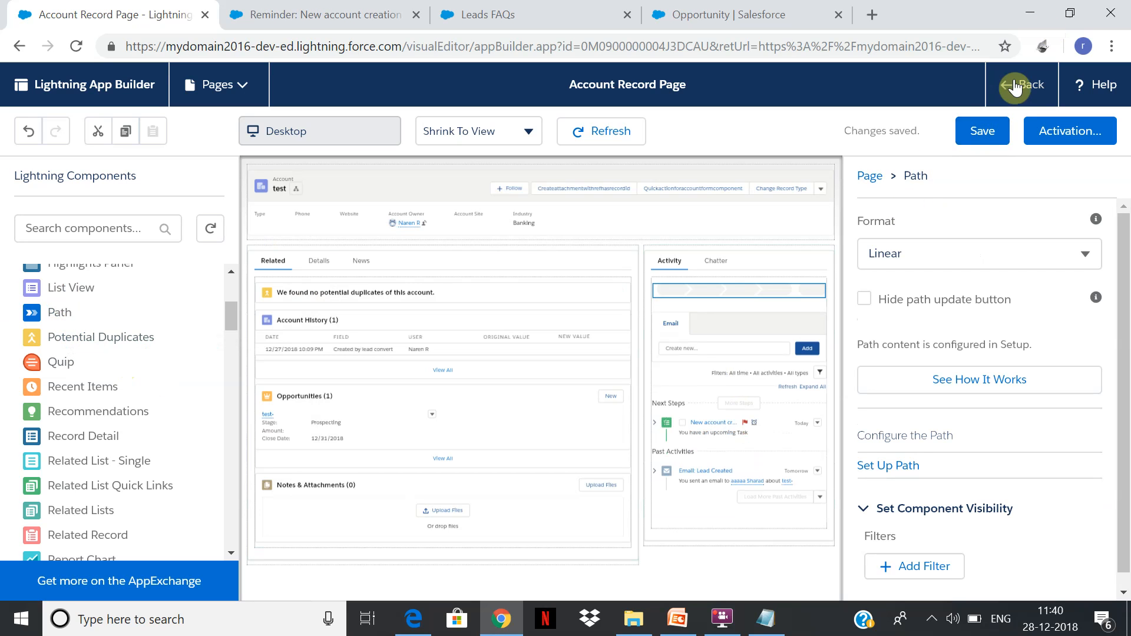
Return to the test account, dismiss the account creation reminder, and review its related opportunities and activities.
{"action": "left_click", "coordinate": [1015, 91]}
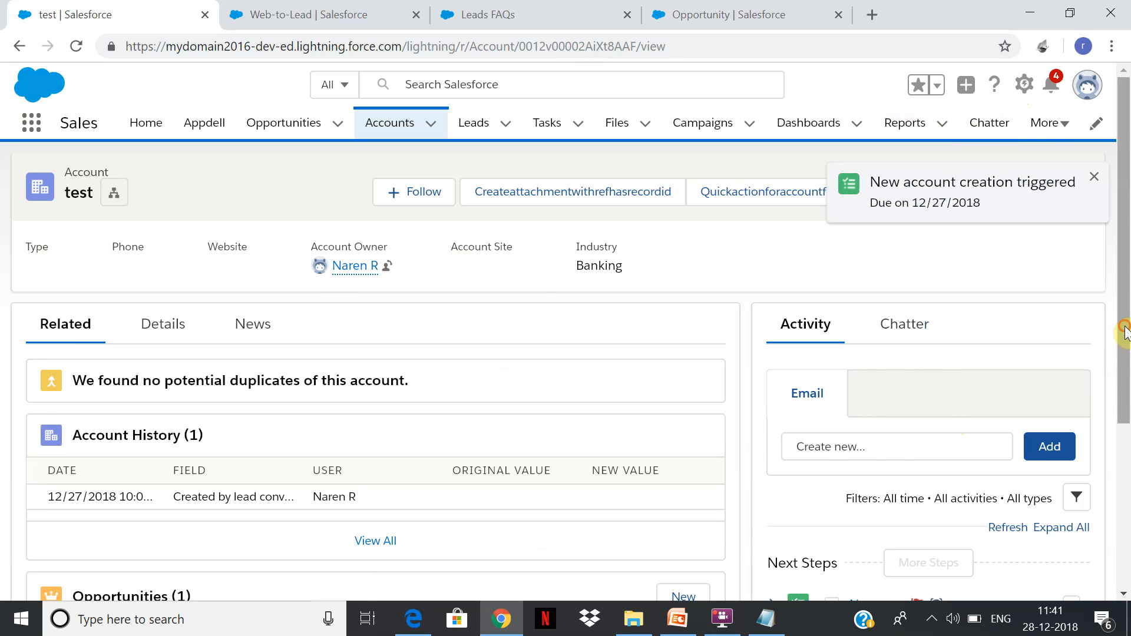
{"action": "left_click_drag", "start_coordinate": [1124, 328], "coordinate": [1126, 566]}
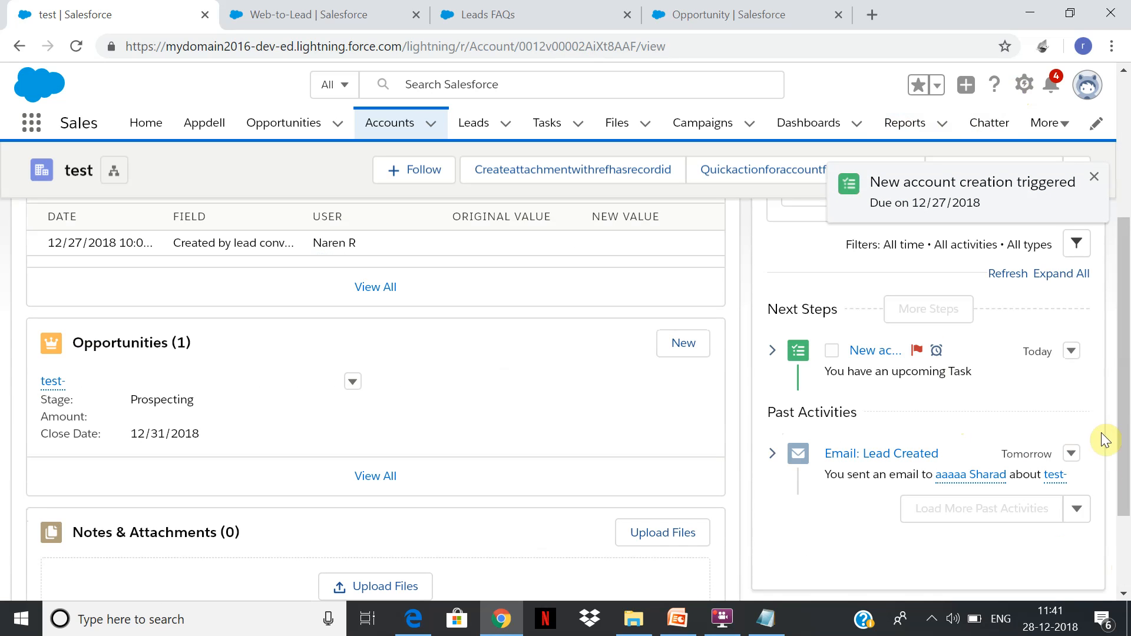
{"action": "left_click", "coordinate": [1095, 177]}
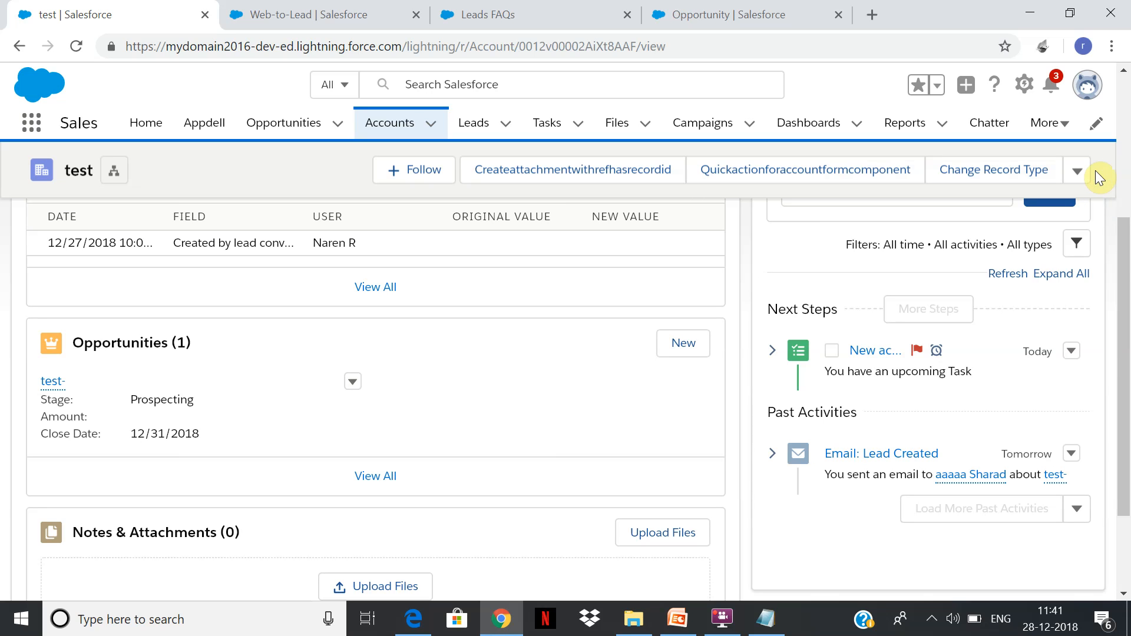
{"action": "left_click", "coordinate": [723, 618]}
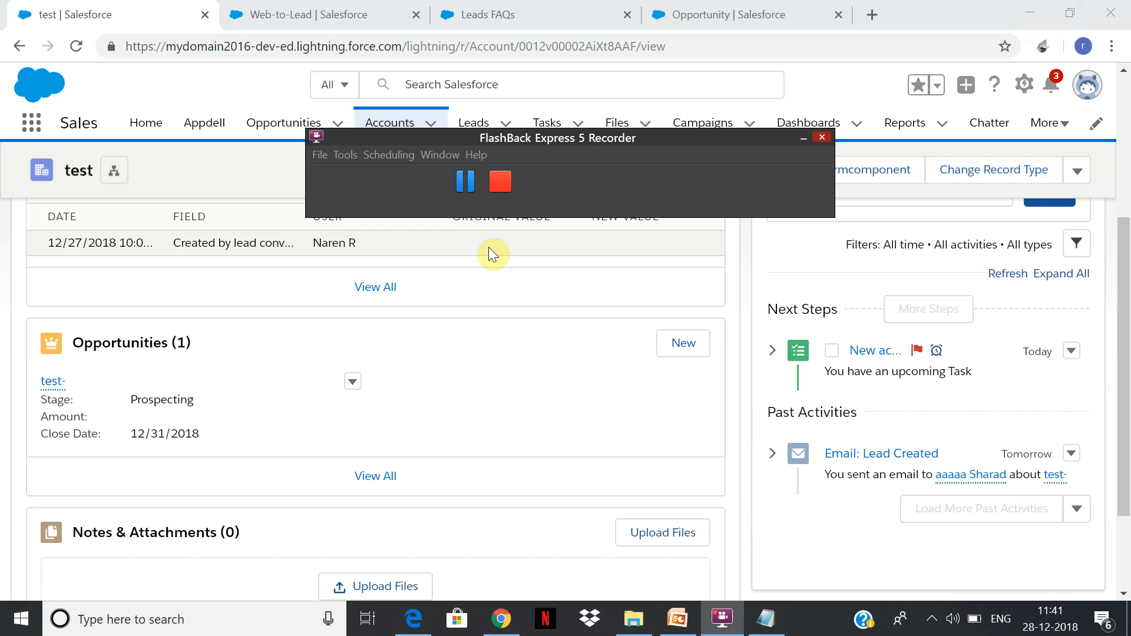
{"action": "left_click", "coordinate": [464, 180]}
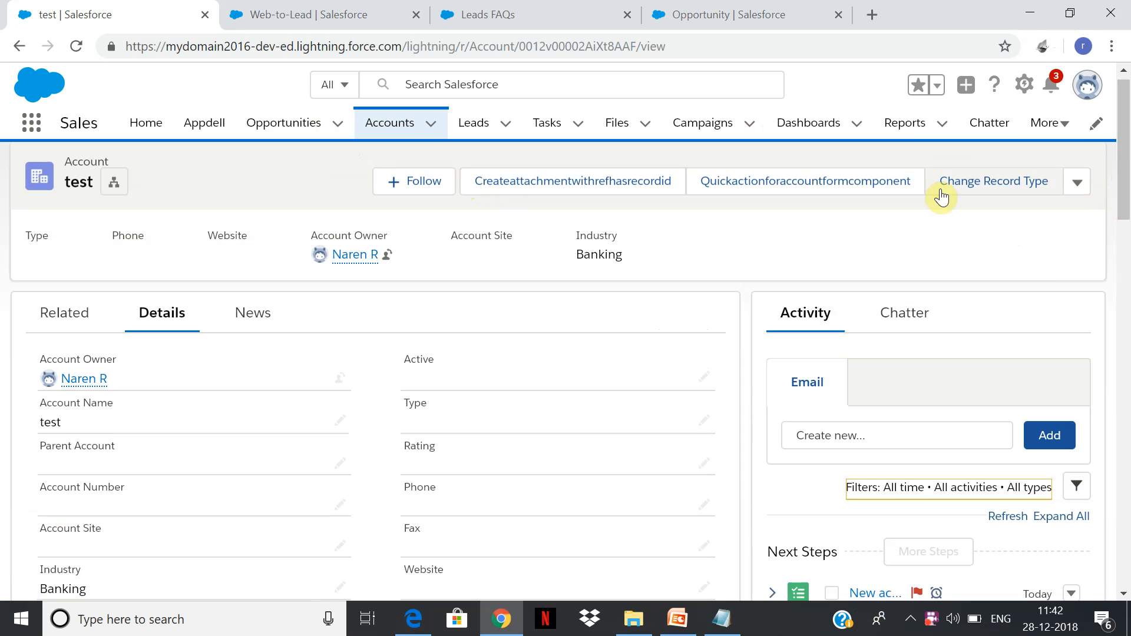
Edit the account's record page to delete the activities component beneath the Path on the Activity tab, and save the page.
{"action": "left_click", "coordinate": [1027, 86]}
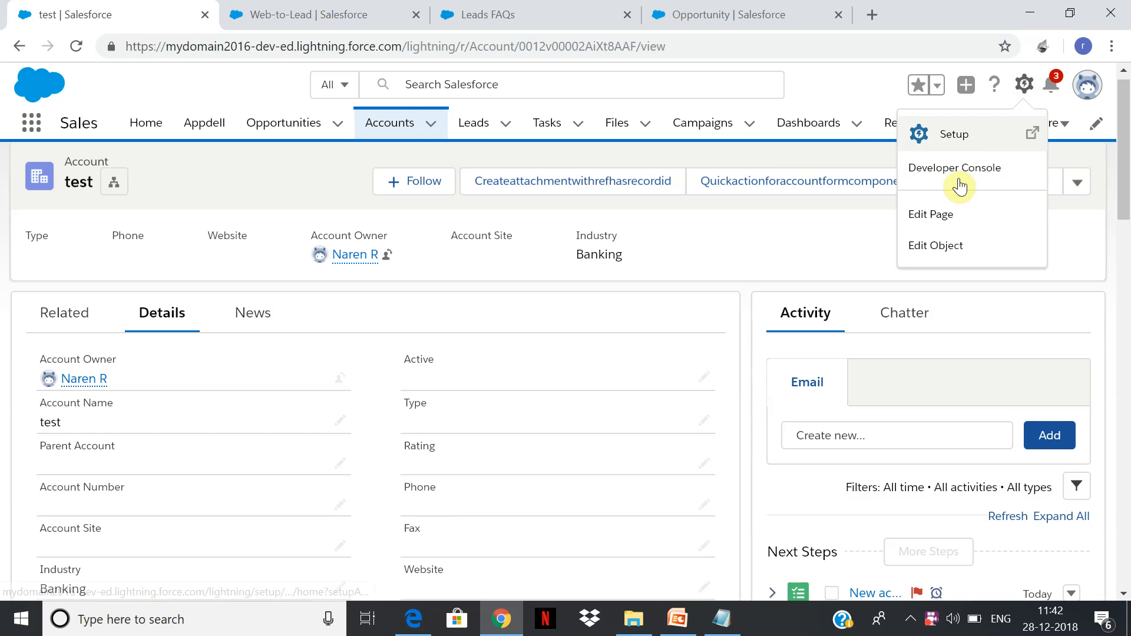
{"action": "left_click", "coordinate": [943, 216]}
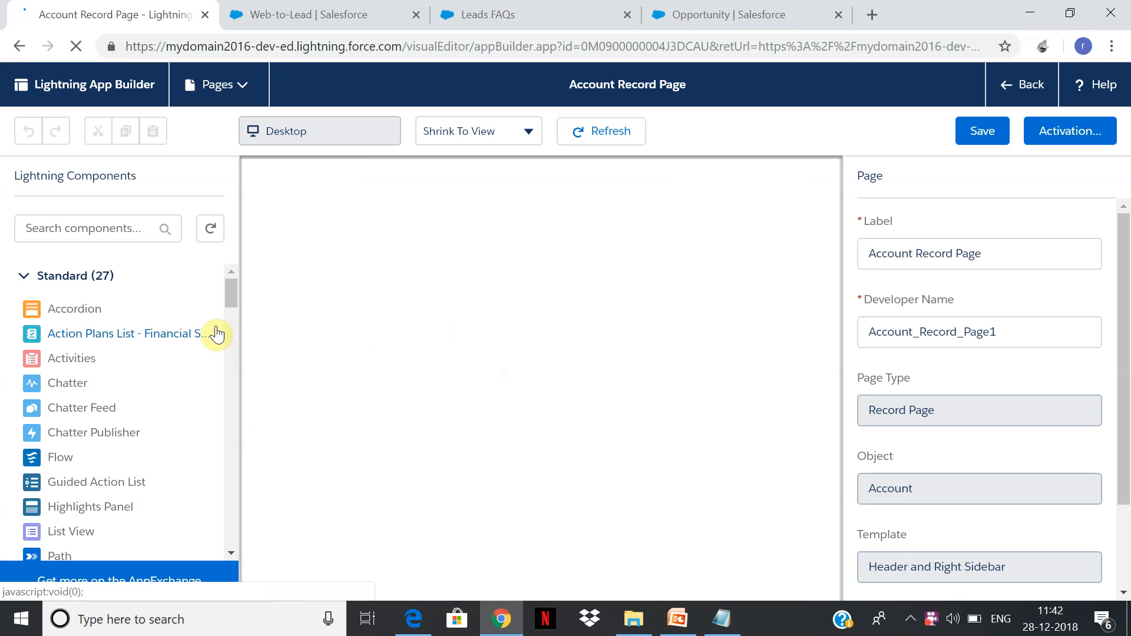
{"action": "left_click_drag", "start_coordinate": [228, 294], "coordinate": [228, 307]}
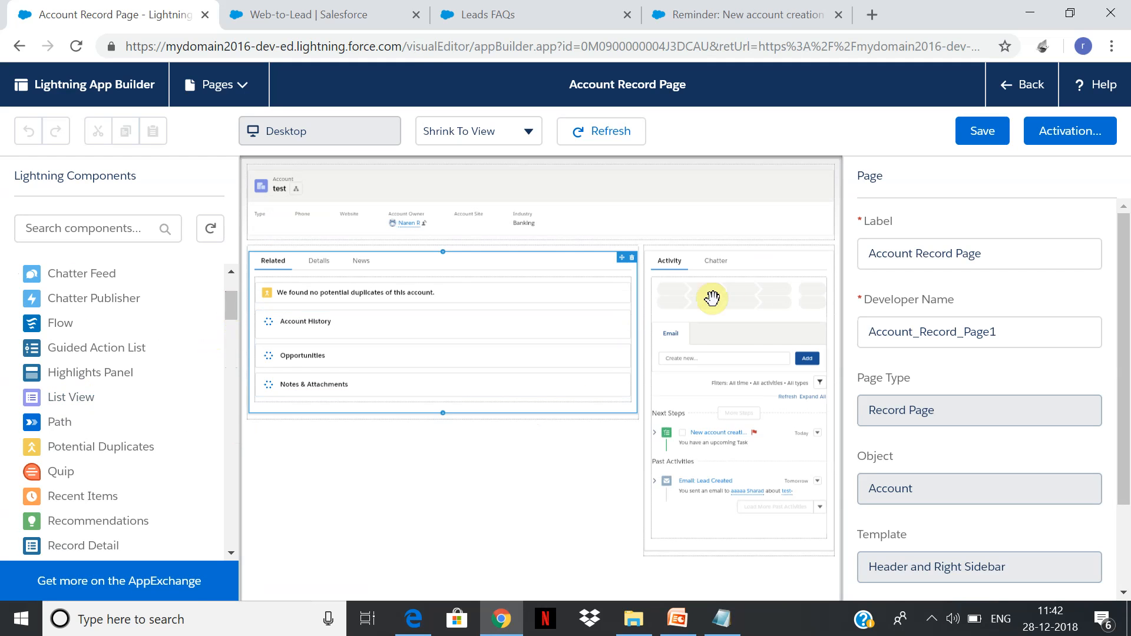
{"action": "left_click", "coordinate": [747, 318]}
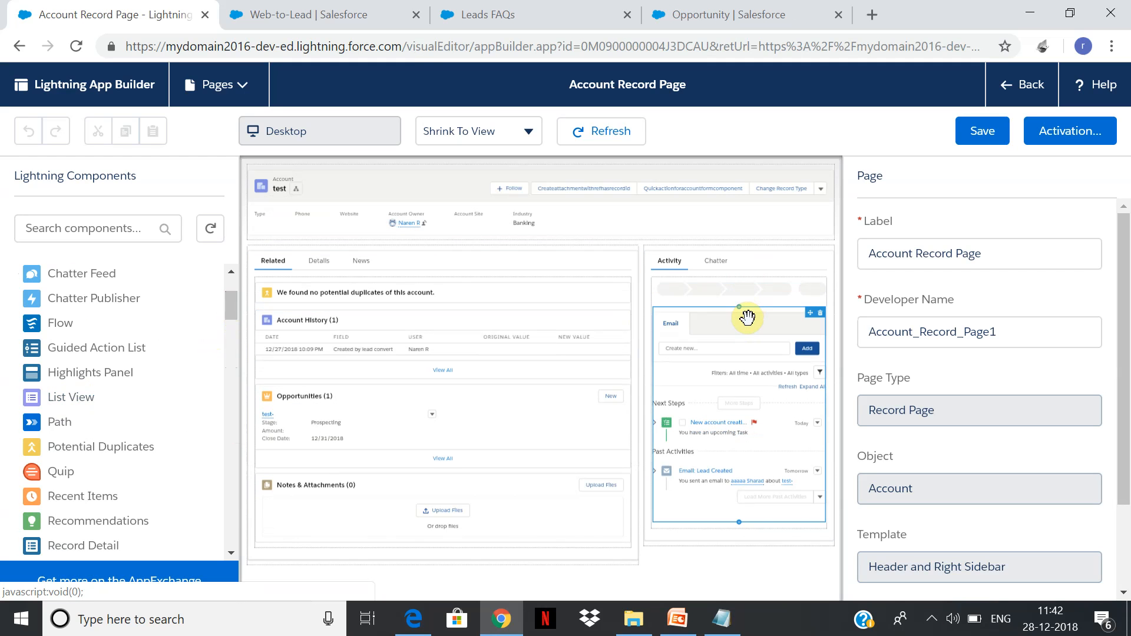
{"action": "key", "text": "Delete"}
{"action": "left_click", "coordinate": [740, 296]}
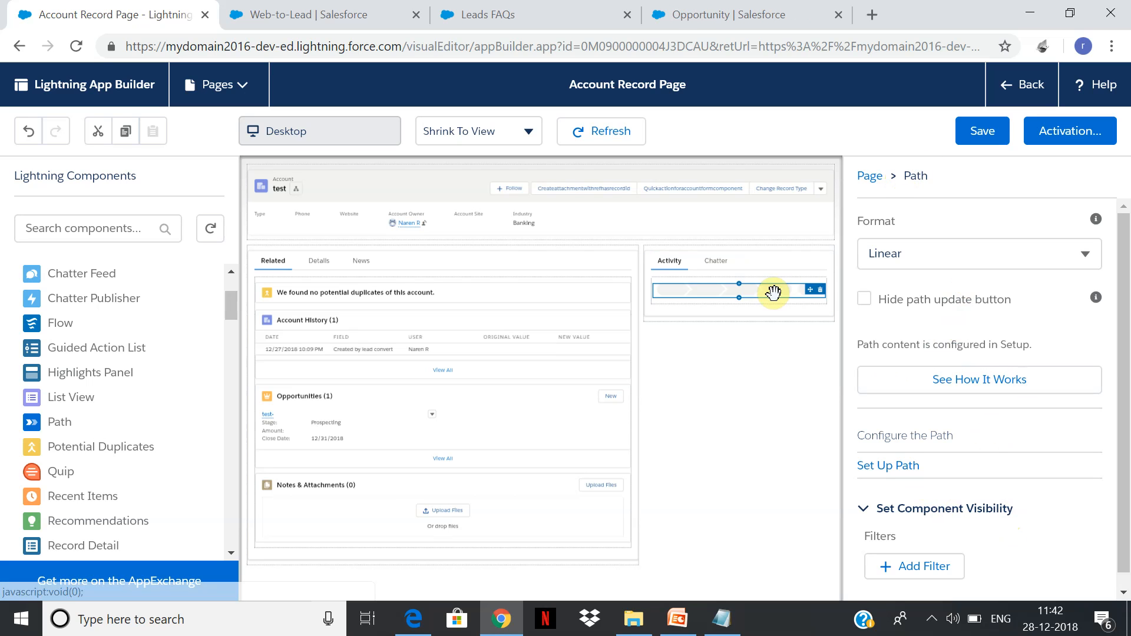
{"action": "left_click", "coordinate": [984, 131]}
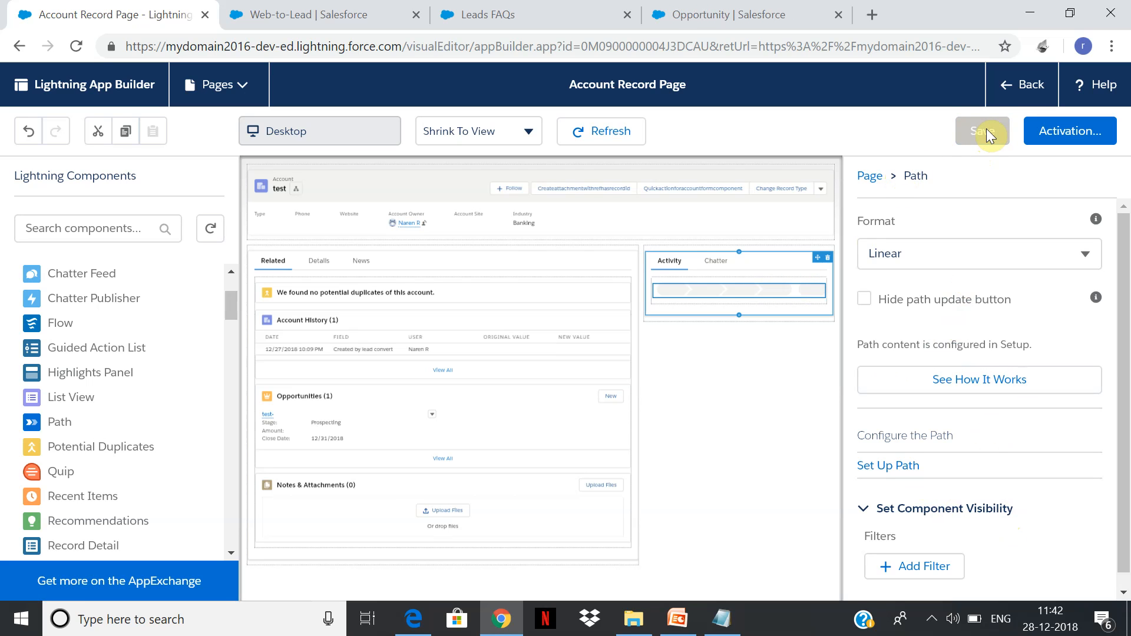
Return to the test account to check its details, reload the record, and open the Leads list.
{"action": "left_click", "coordinate": [1030, 87]}
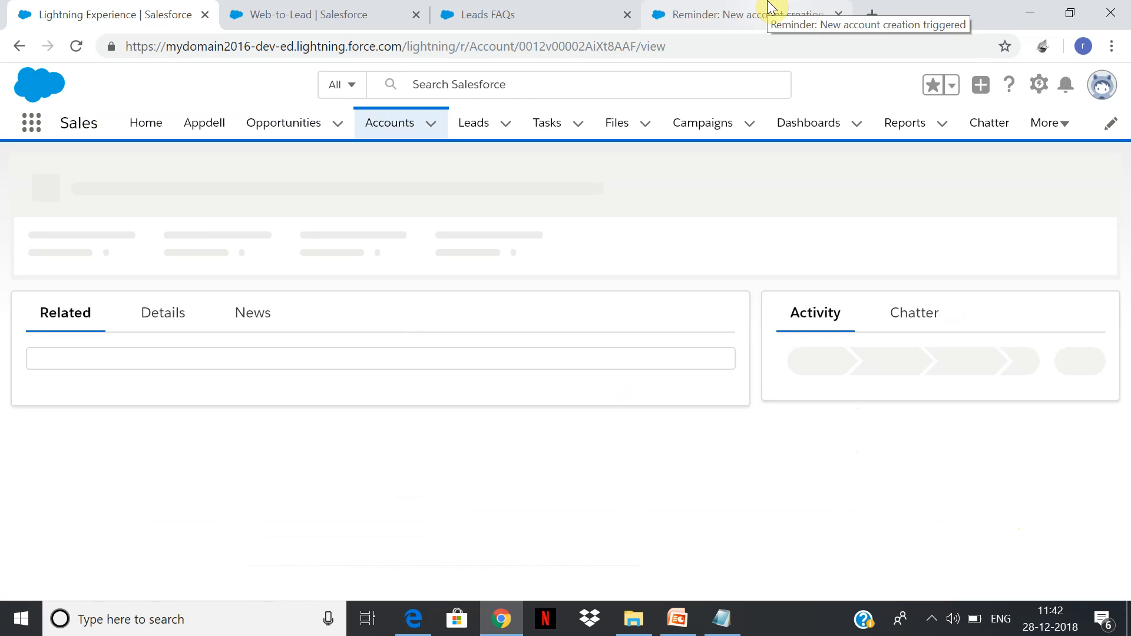
{"action": "left_click", "coordinate": [148, 333]}
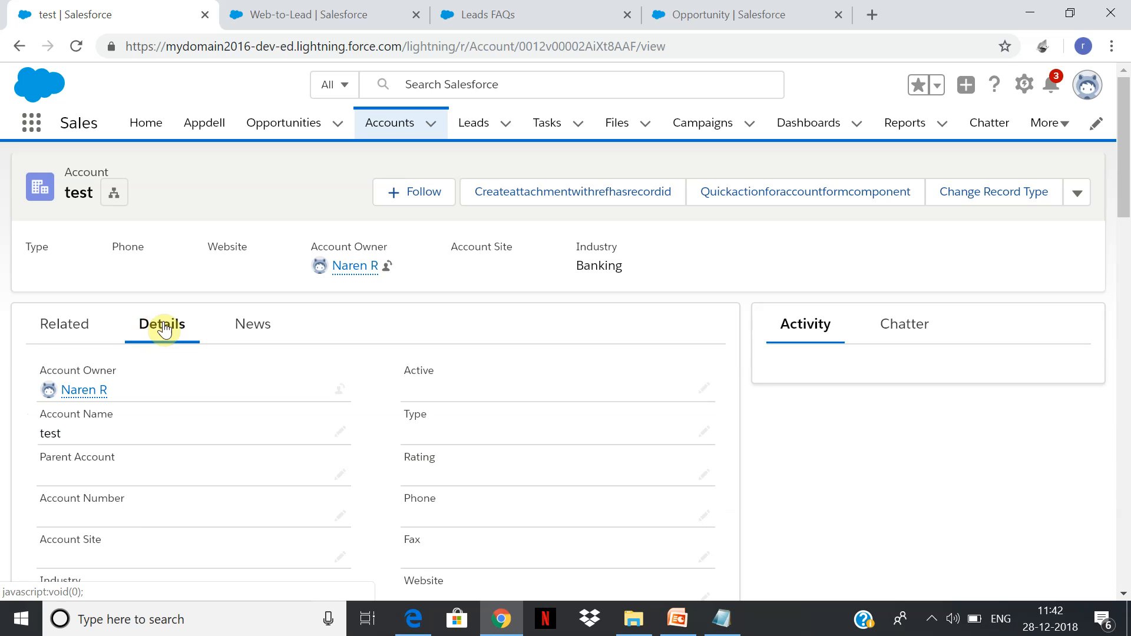
{"action": "left_click", "coordinate": [81, 48]}
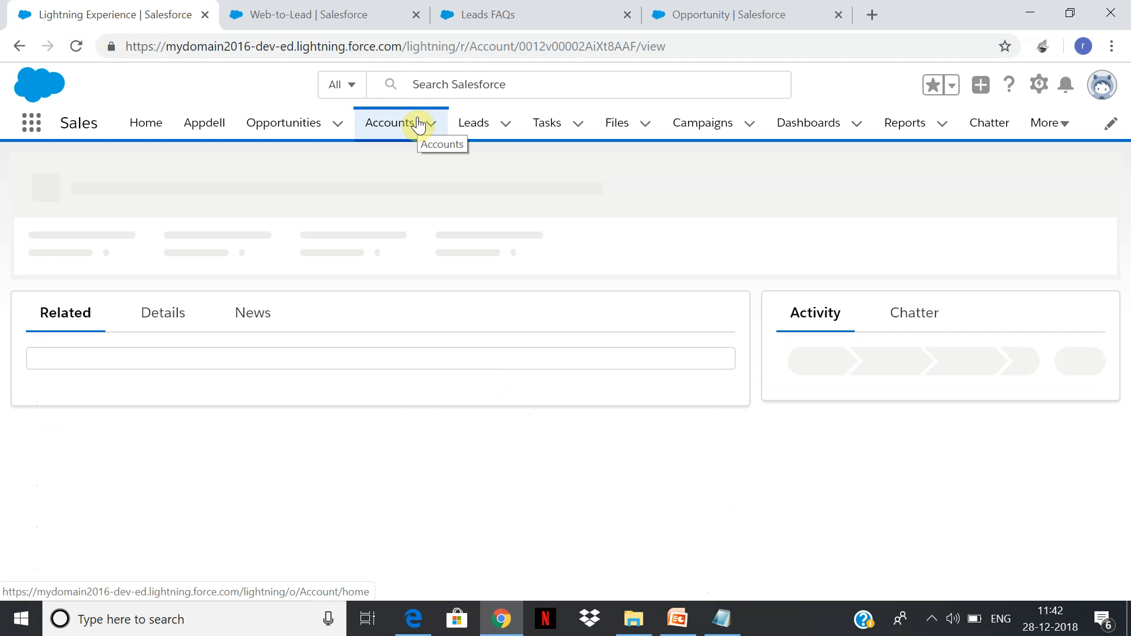
{"action": "left_click", "coordinate": [475, 125]}
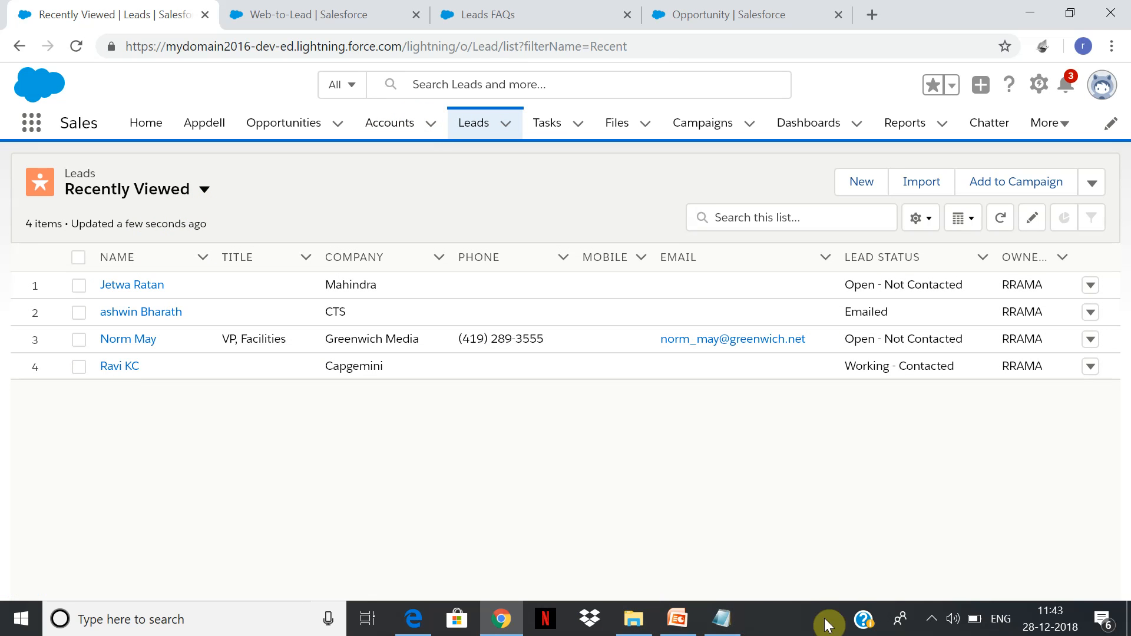
{"action": "left_click", "coordinate": [934, 620]}
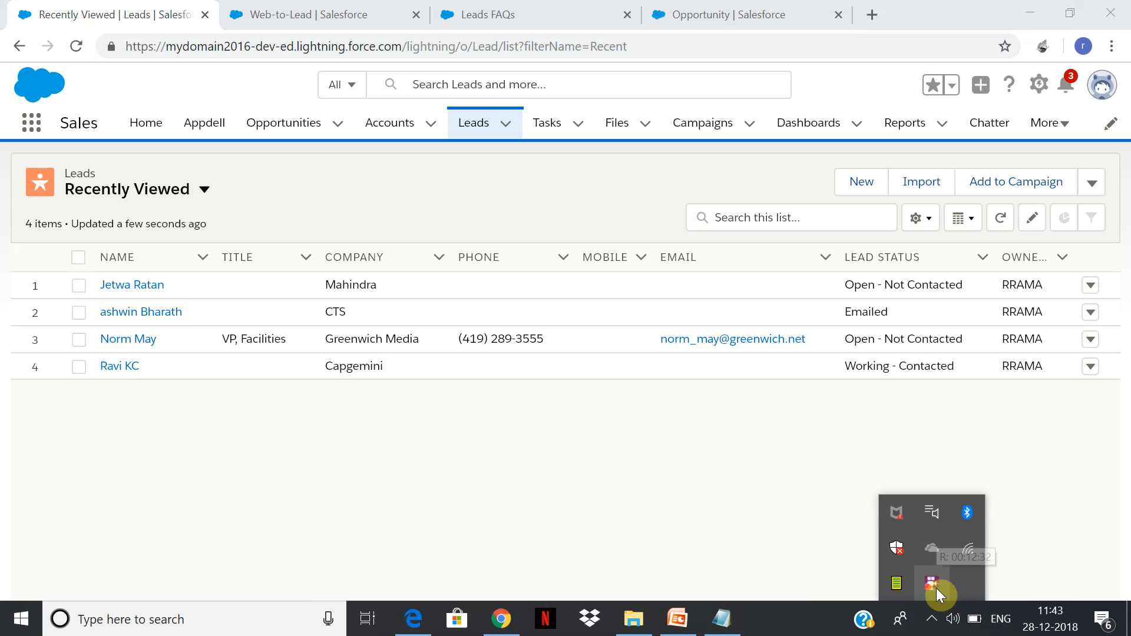
{"action": "right_click", "coordinate": [936, 588]}
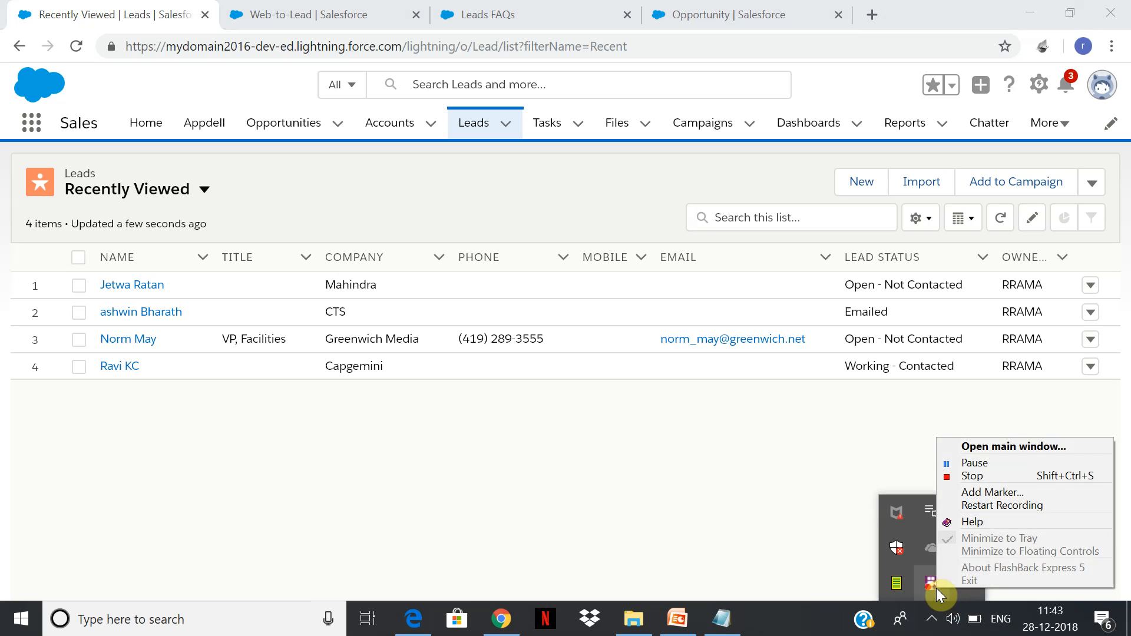
{"action": "left_click", "coordinate": [1006, 446]}
{"action": "left_click", "coordinate": [543, 175]}
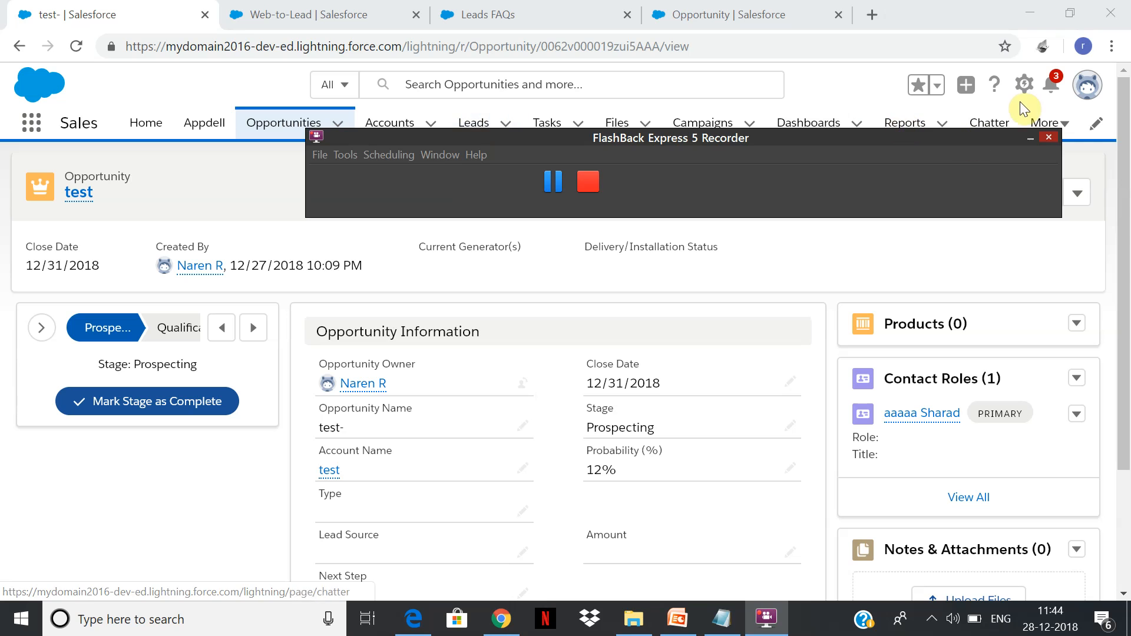
Switch to Setup, find the Lead object in Object Manager, and open its fields and relationships.
{"action": "left_click", "coordinate": [1024, 85]}
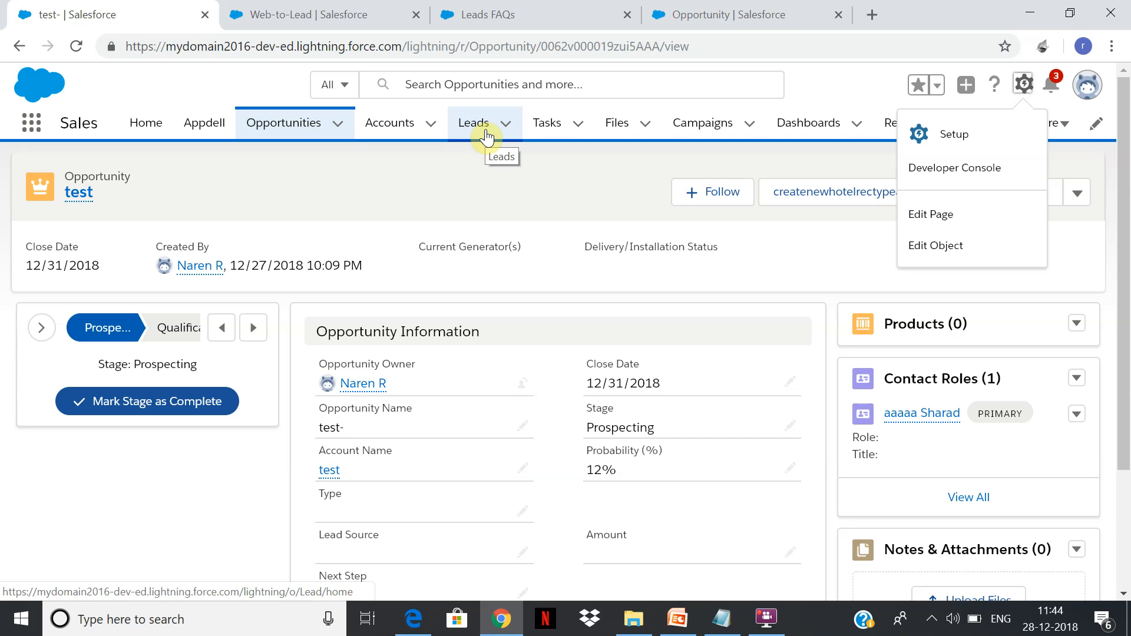
{"action": "left_click", "coordinate": [321, 13]}
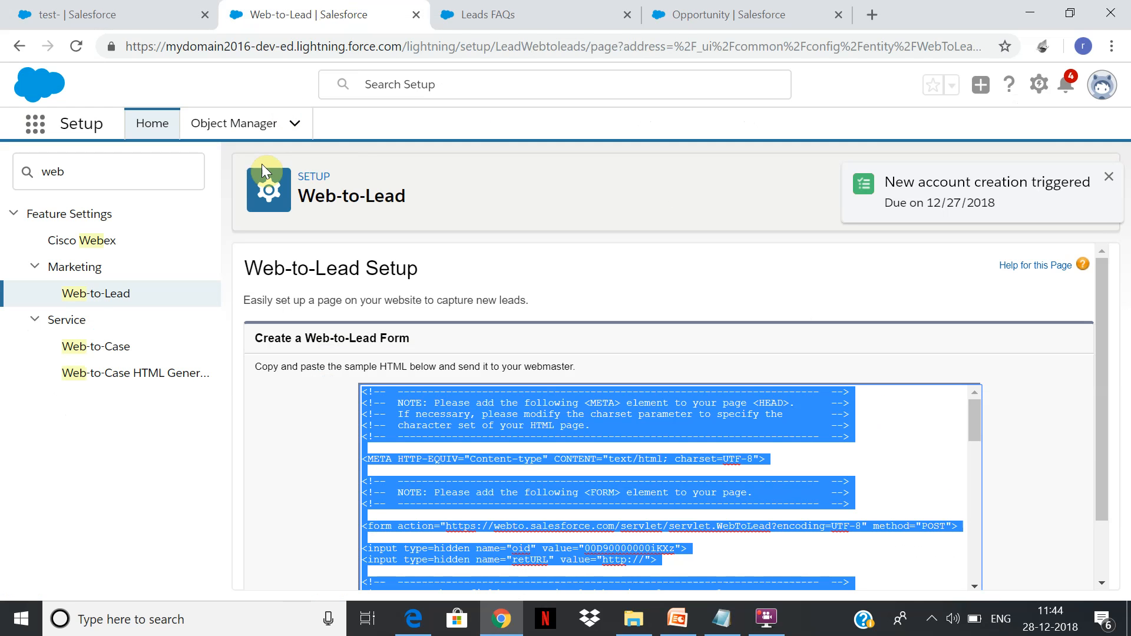
{"action": "left_click", "coordinate": [141, 170]}
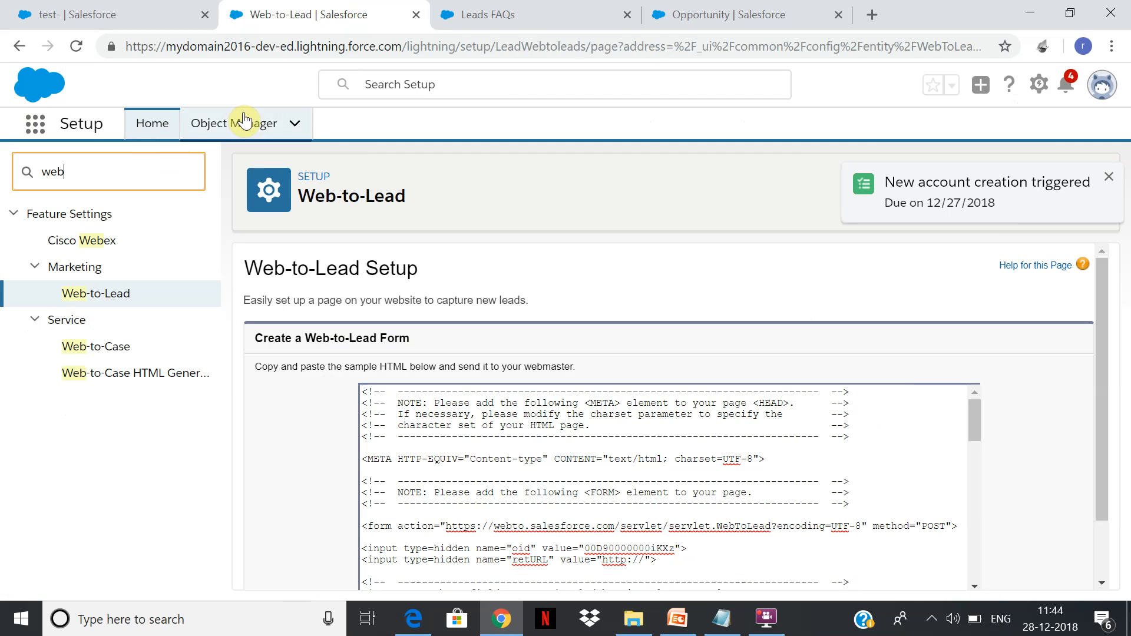
{"action": "left_click", "coordinate": [238, 121]}
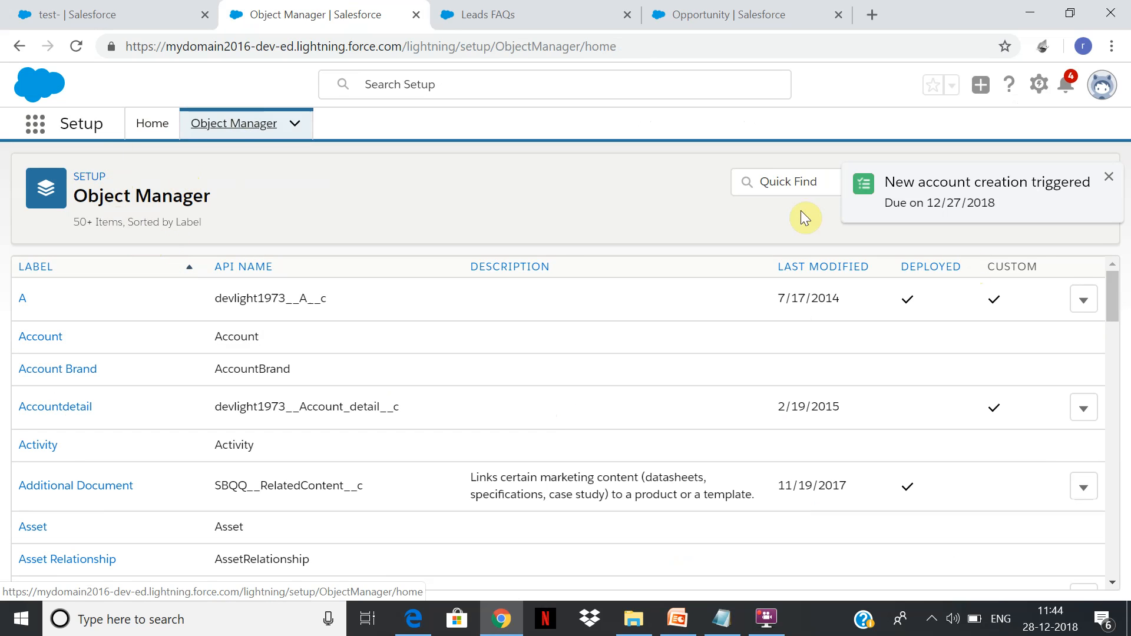
{"action": "left_click", "coordinate": [770, 186]}
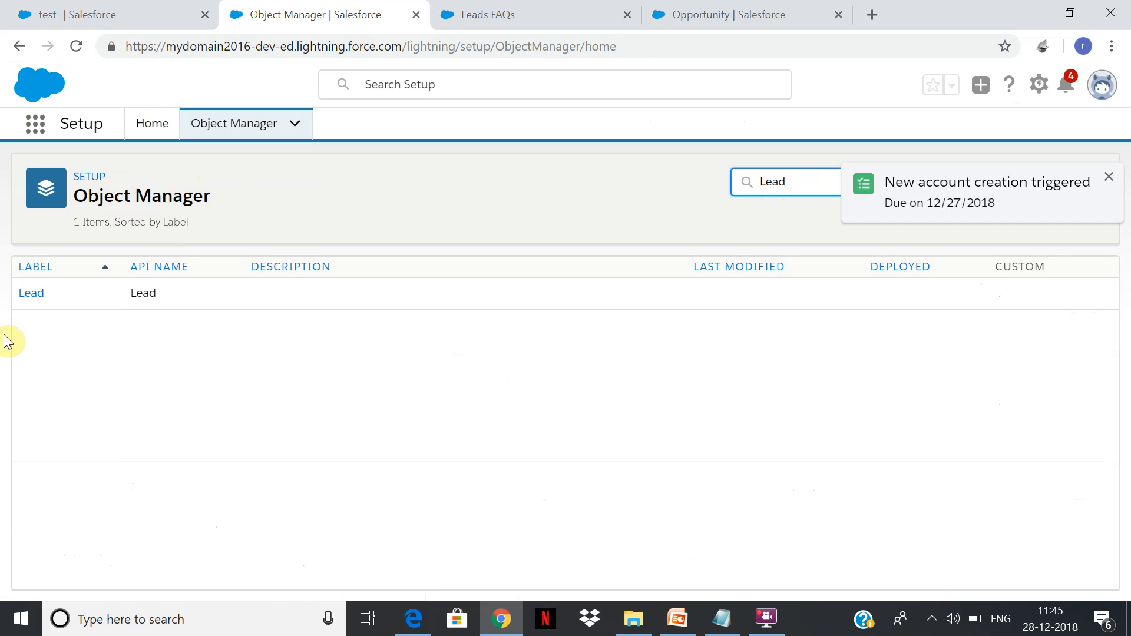
{"action": "left_click", "coordinate": [37, 295]}
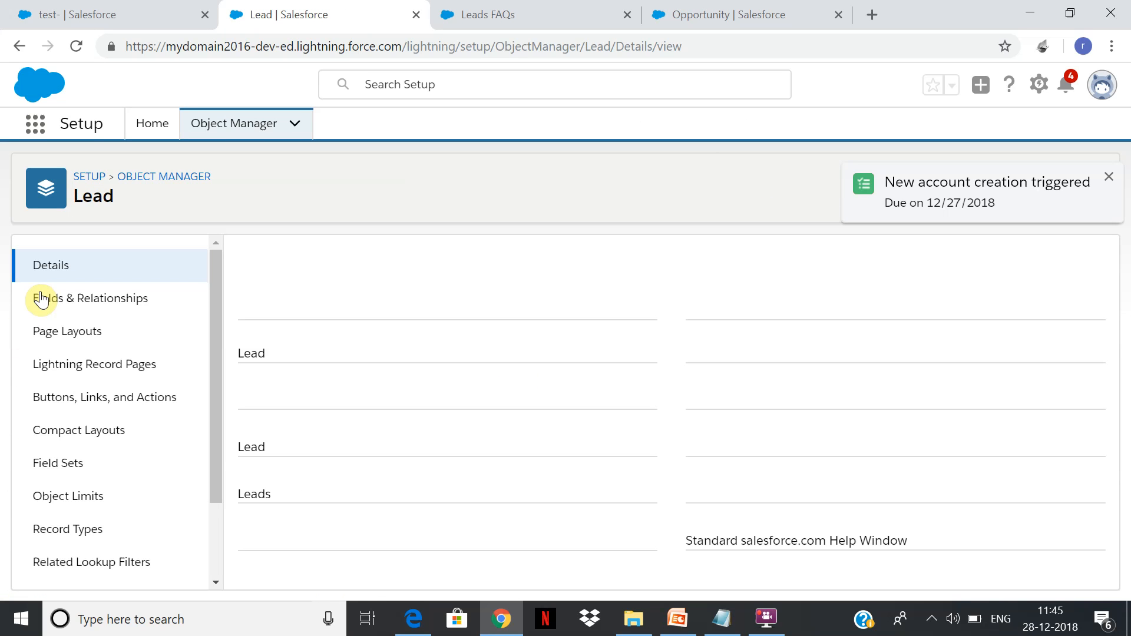
{"action": "left_click", "coordinate": [124, 298]}
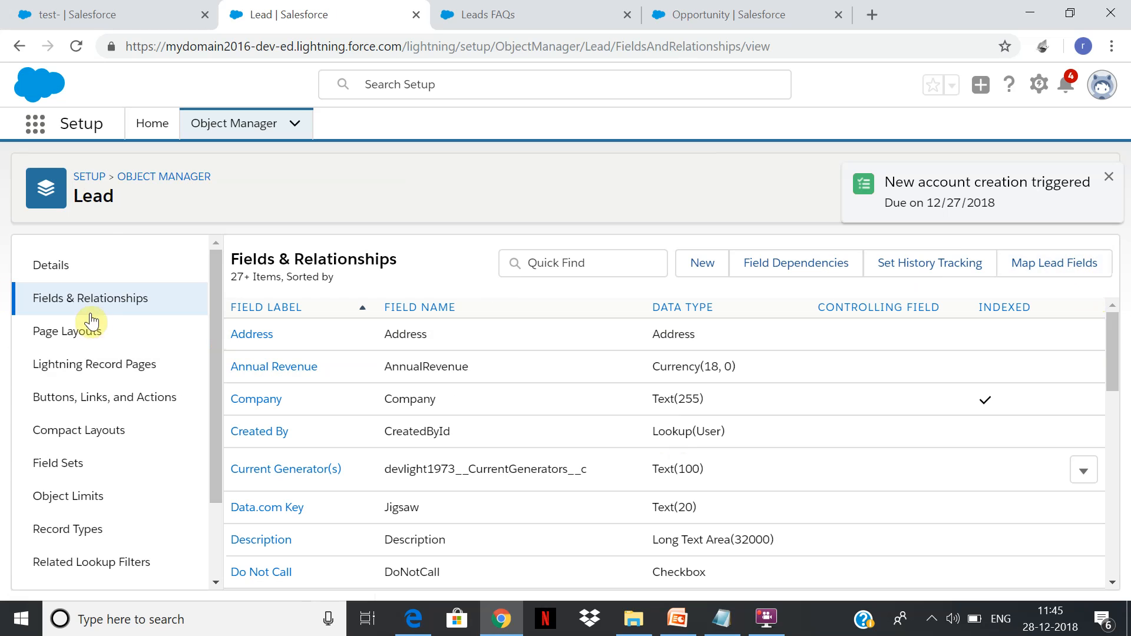
Open the lead field mapping and examine how custom lead fields map to account, contact and opportunity fields.
{"action": "left_click", "coordinate": [1055, 272]}
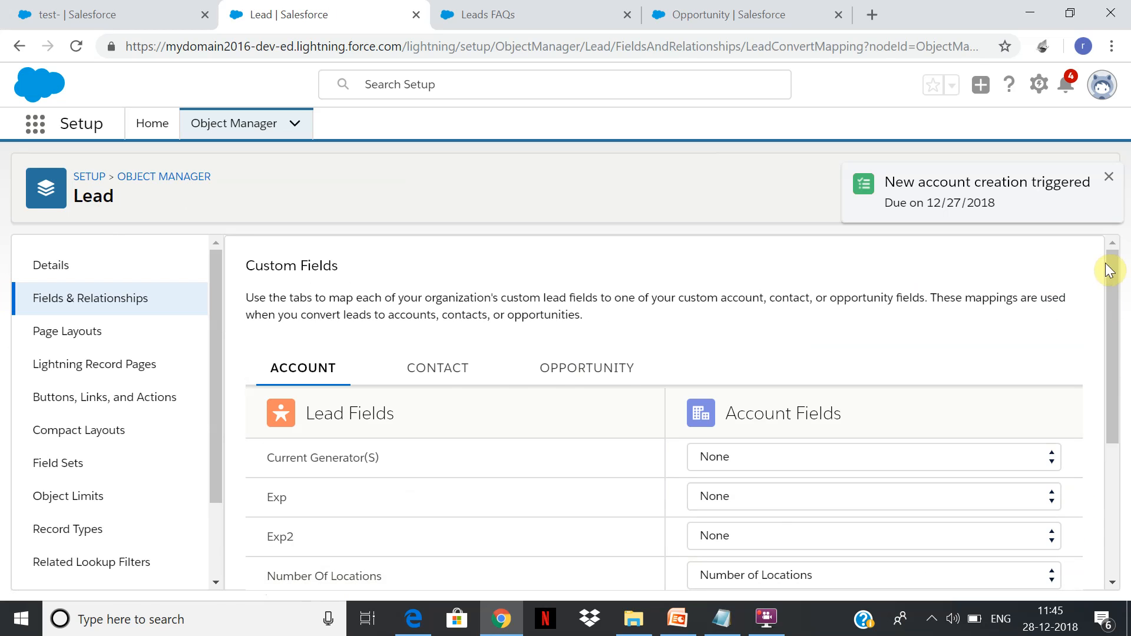
{"action": "left_click", "coordinate": [446, 376]}
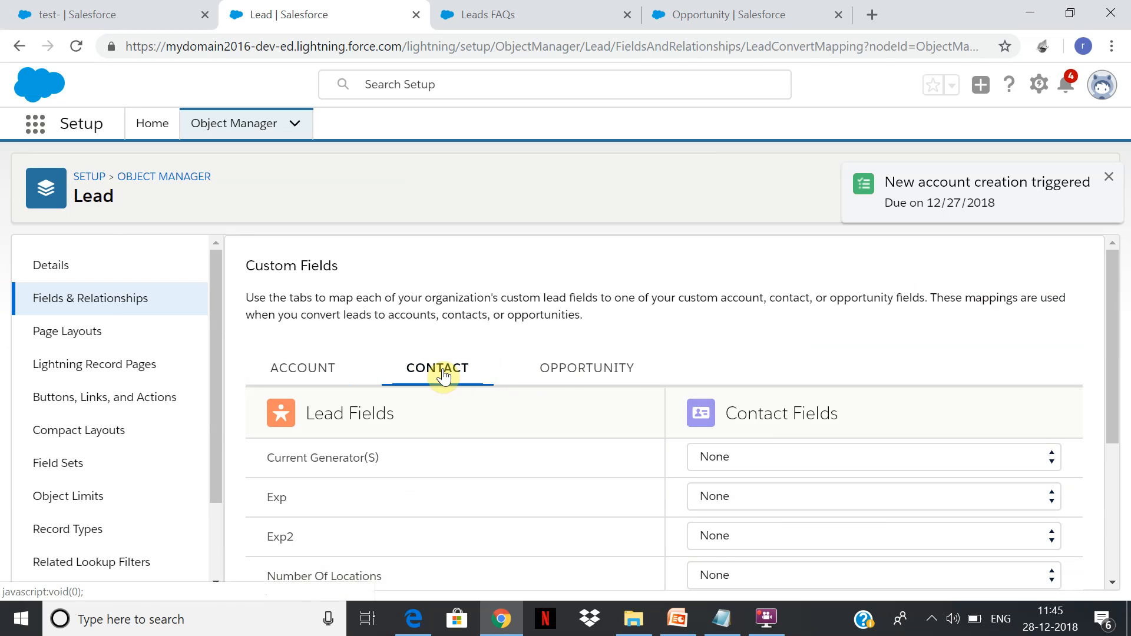
{"action": "left_click", "coordinate": [609, 375]}
{"action": "left_click", "coordinate": [308, 372]}
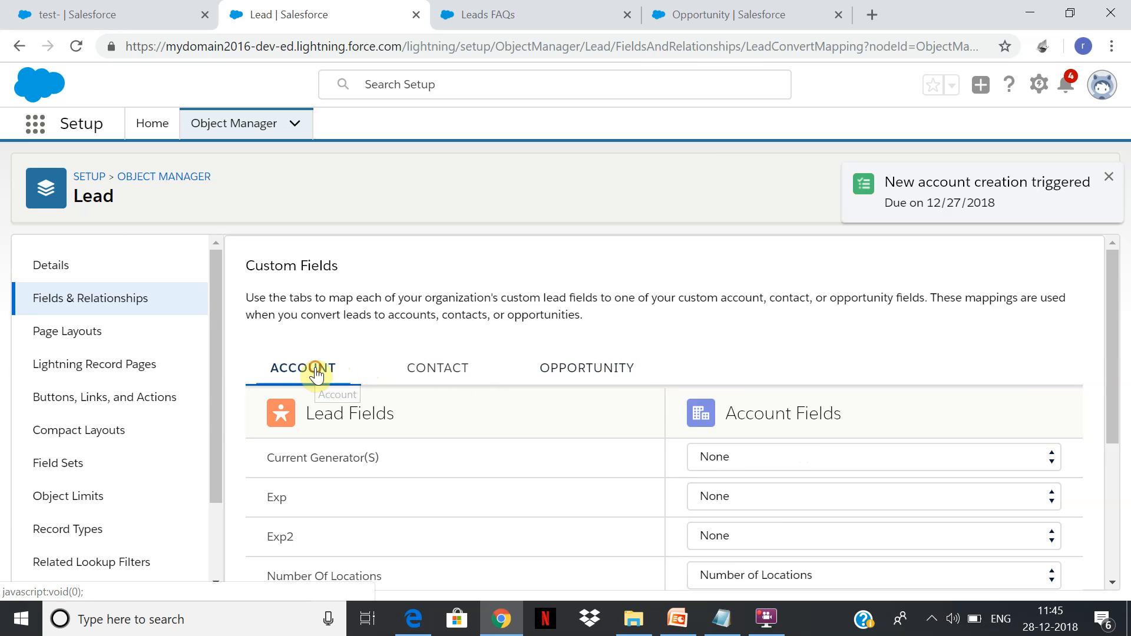
{"action": "left_click_drag", "start_coordinate": [1113, 285], "coordinate": [1084, 274]}
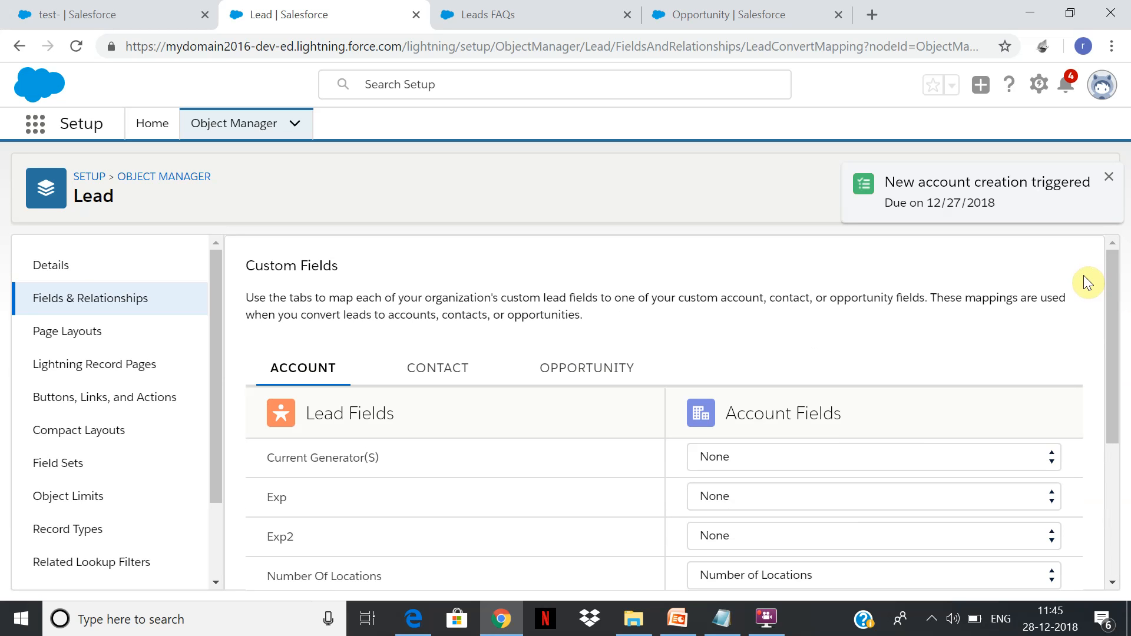
{"action": "left_click", "coordinate": [1107, 363]}
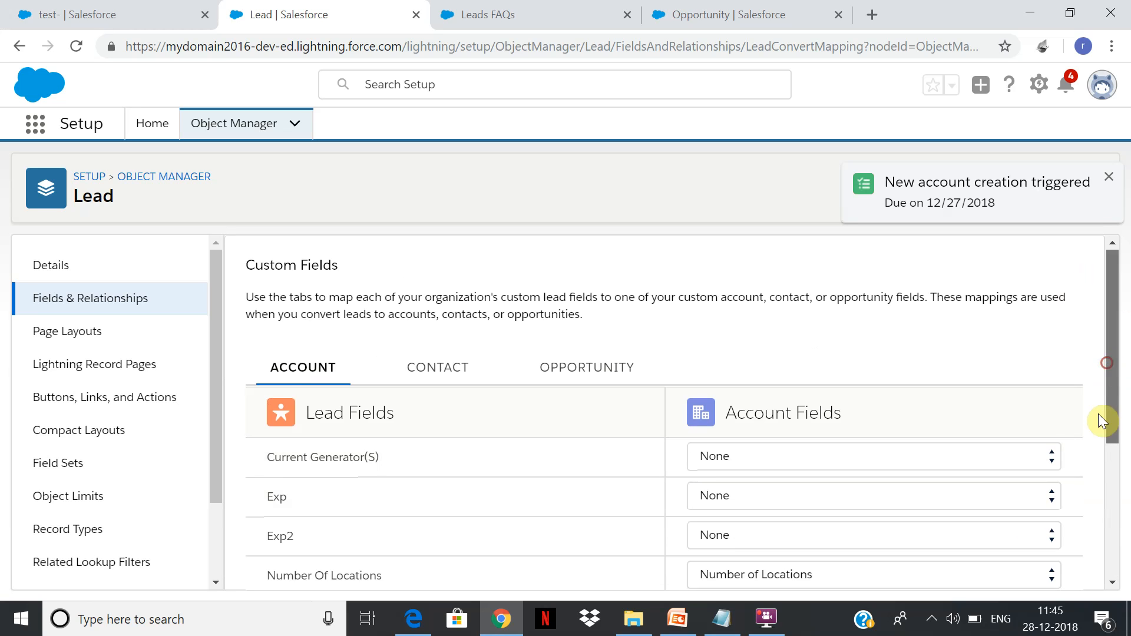
{"action": "scroll", "coordinate": [1108, 389], "scroll_direction": "down", "scroll_amount": 2}
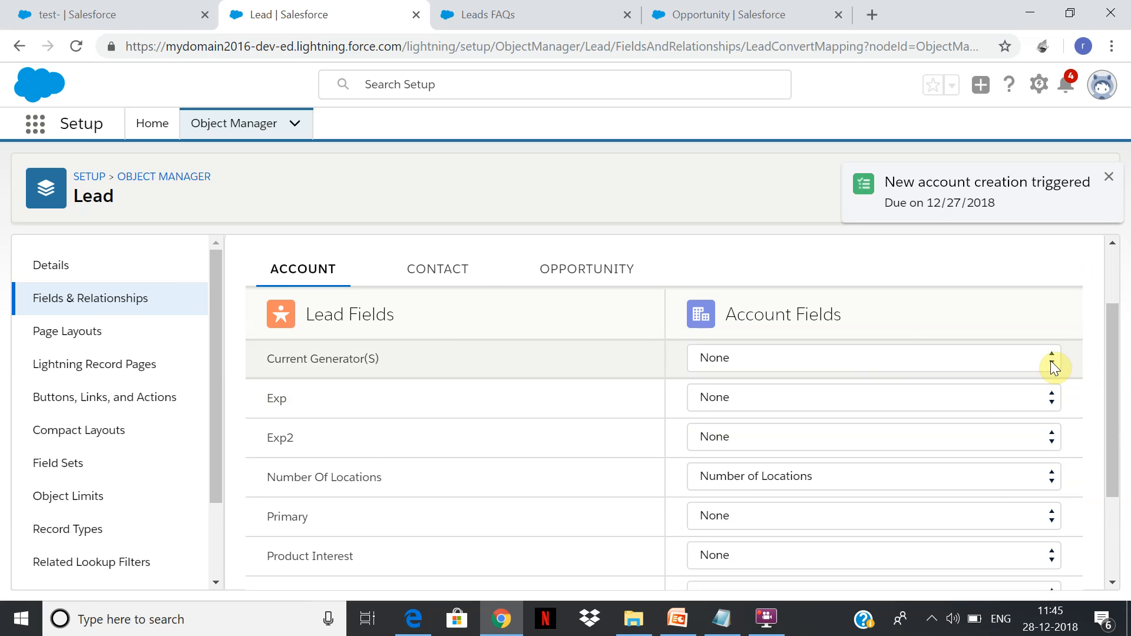
{"action": "left_click", "coordinate": [446, 274]}
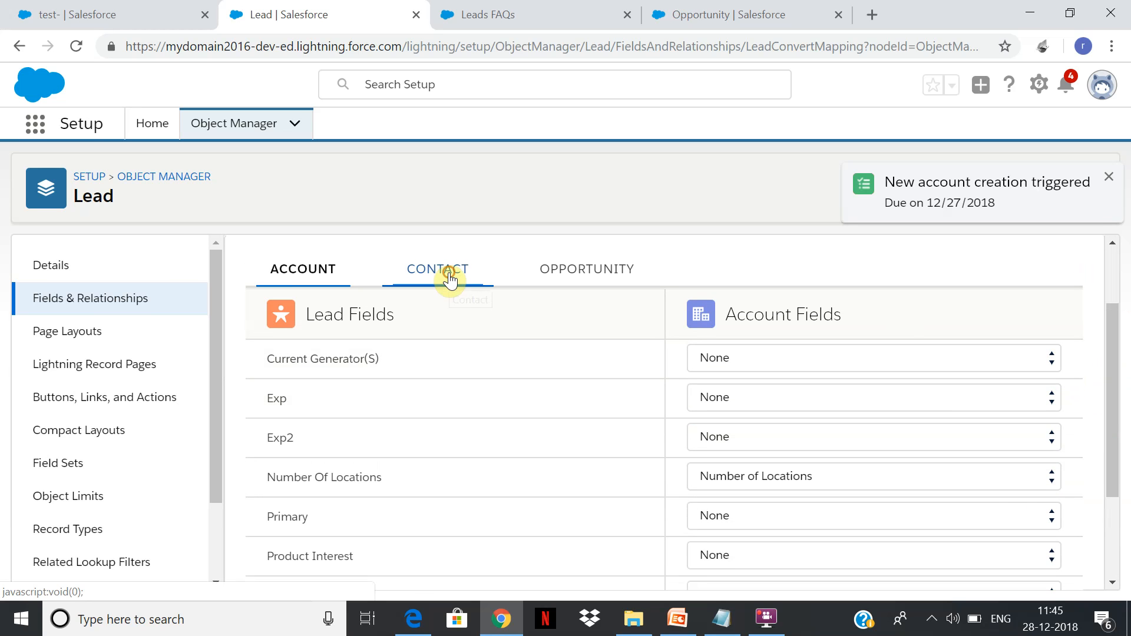
{"action": "left_click", "coordinate": [581, 274]}
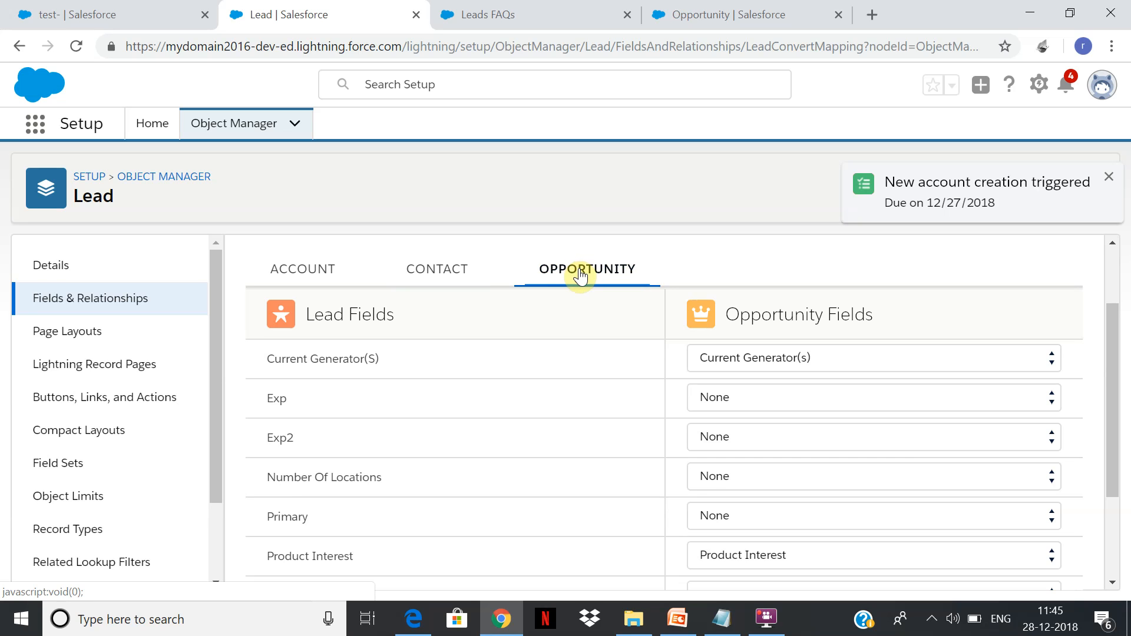
Examine which opportunity fields are offered for mapping Current Generator(S), Exp, Exp2, Number Of Locations and Product Interest.
{"action": "left_click", "coordinate": [931, 367]}
{"action": "left_click", "coordinate": [931, 368]}
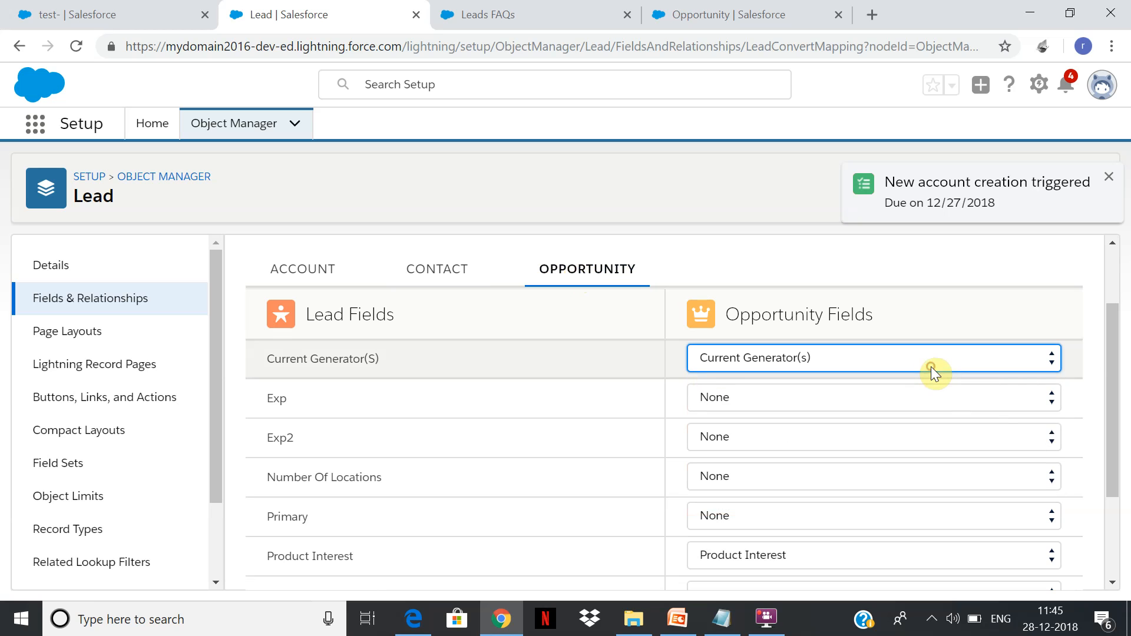
{"action": "left_click", "coordinate": [929, 405]}
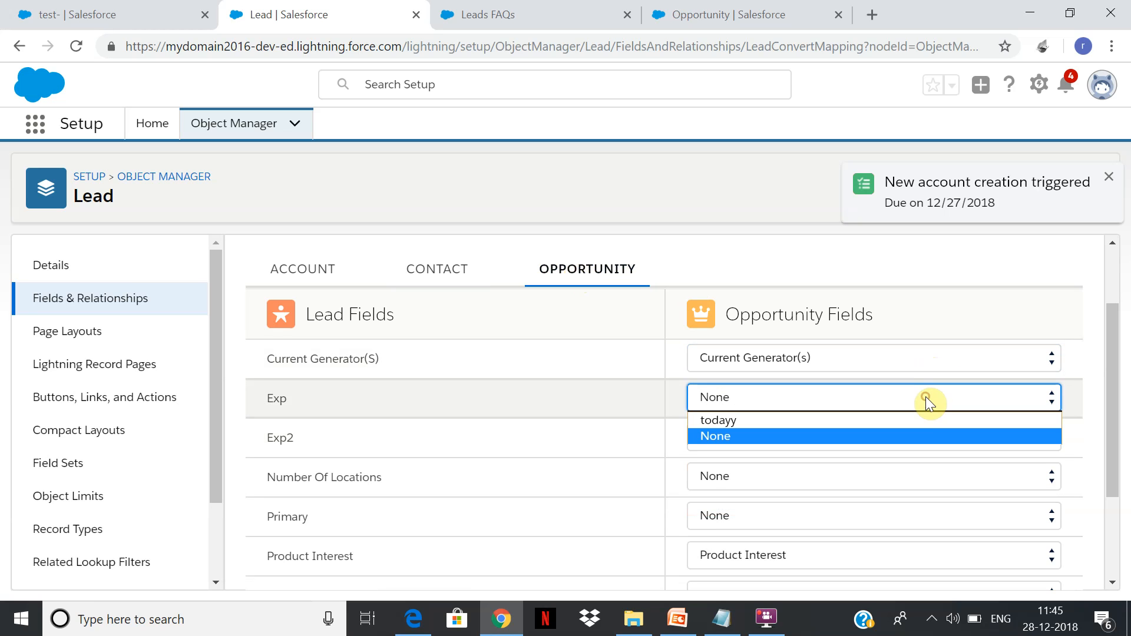
{"action": "left_click", "coordinate": [927, 403]}
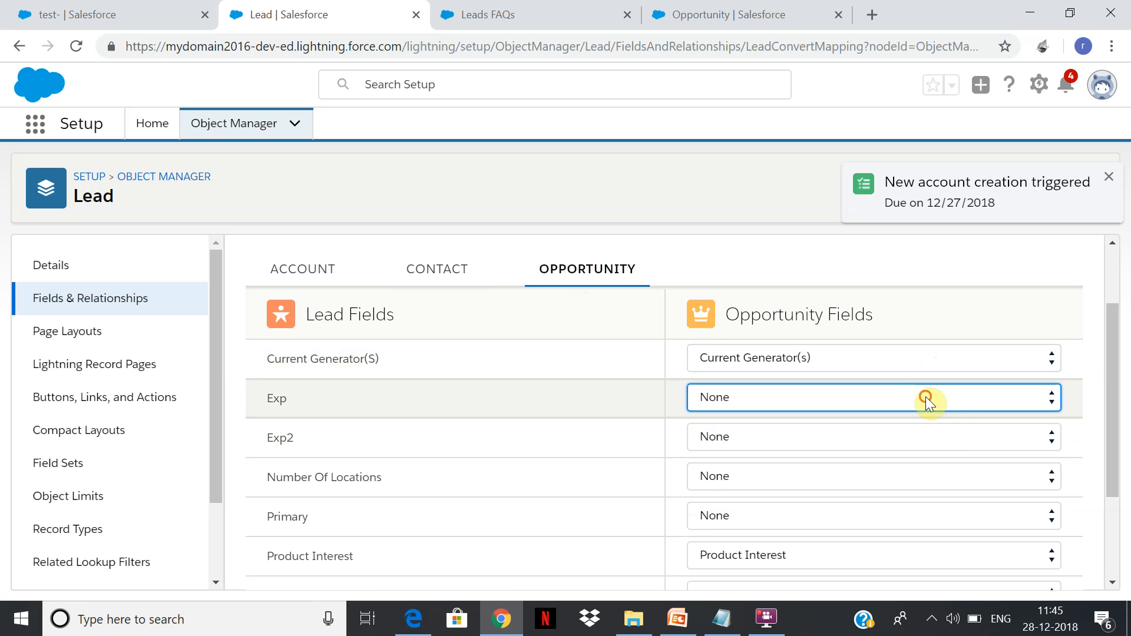
{"action": "left_click", "coordinate": [1004, 434]}
{"action": "left_click", "coordinate": [1005, 435]}
{"action": "left_click", "coordinate": [993, 485]}
{"action": "left_click", "coordinate": [991, 479]}
{"action": "left_click", "coordinate": [967, 553]}
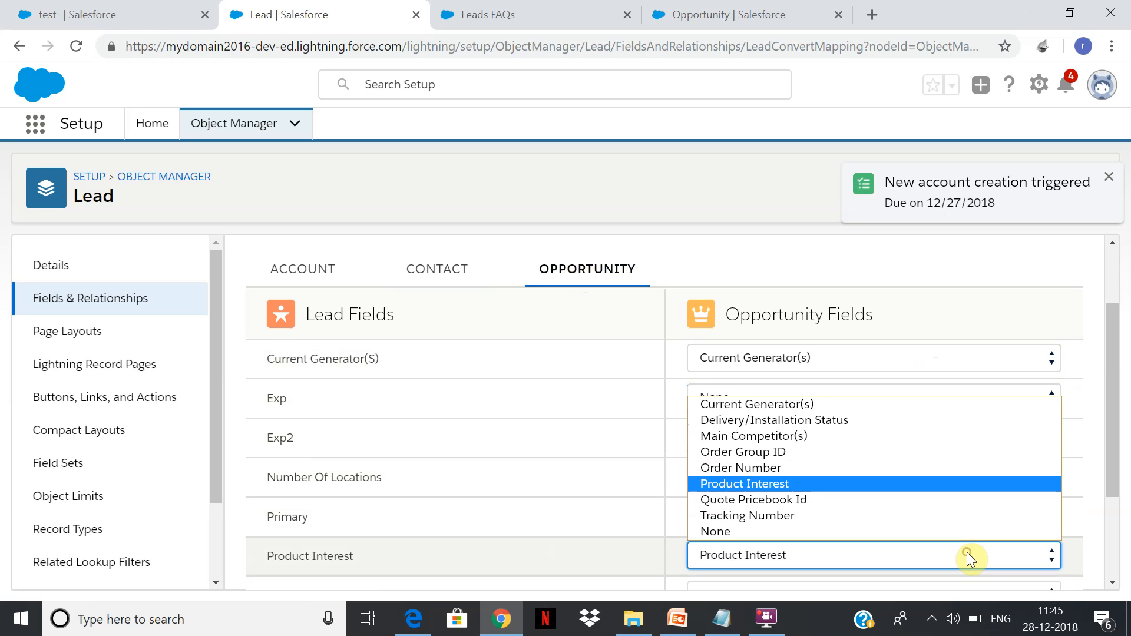
{"action": "left_click", "coordinate": [967, 553]}
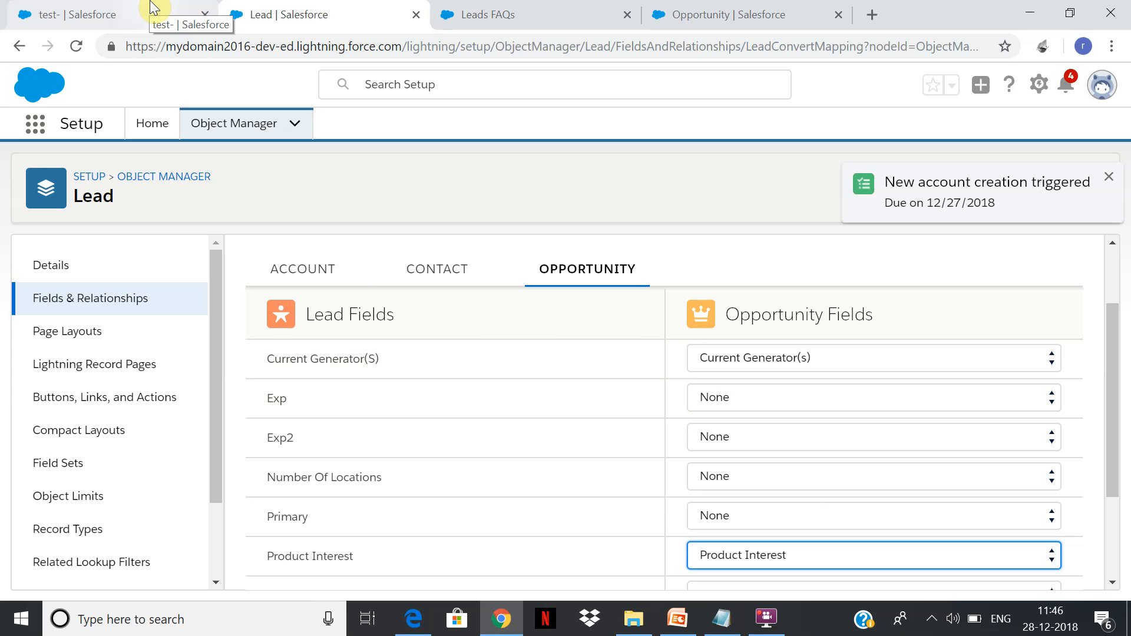
Duplicate the lead field mapping page in another browser tab and return to the original page.
{"action": "right_click", "coordinate": [339, 8]}
{"action": "left_click", "coordinate": [375, 66]}
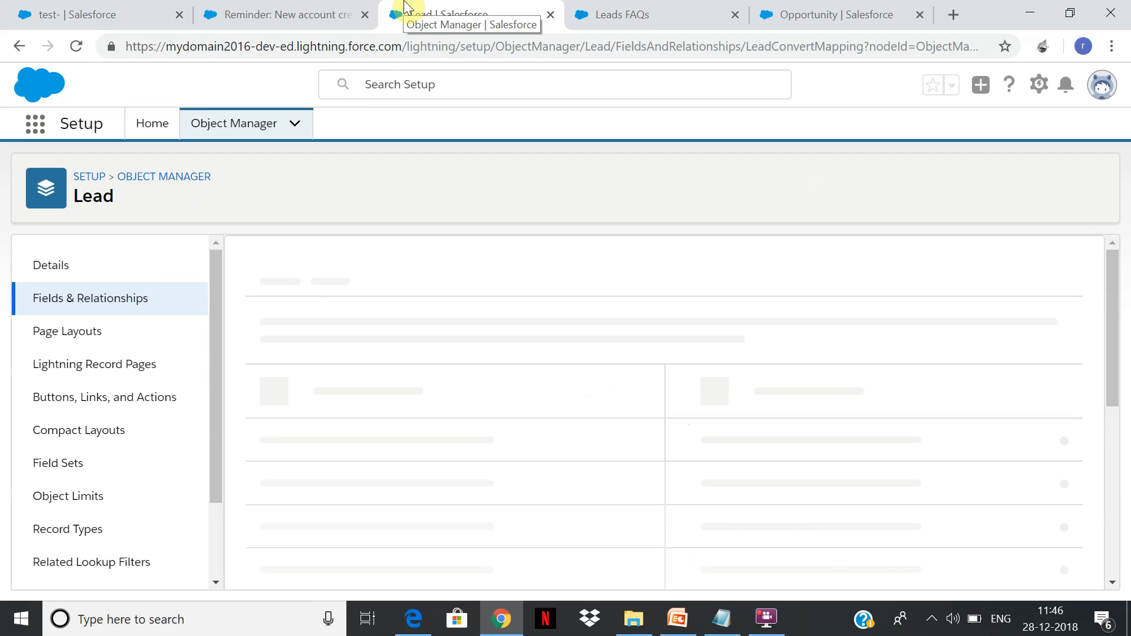
{"action": "left_click", "coordinate": [260, 8]}
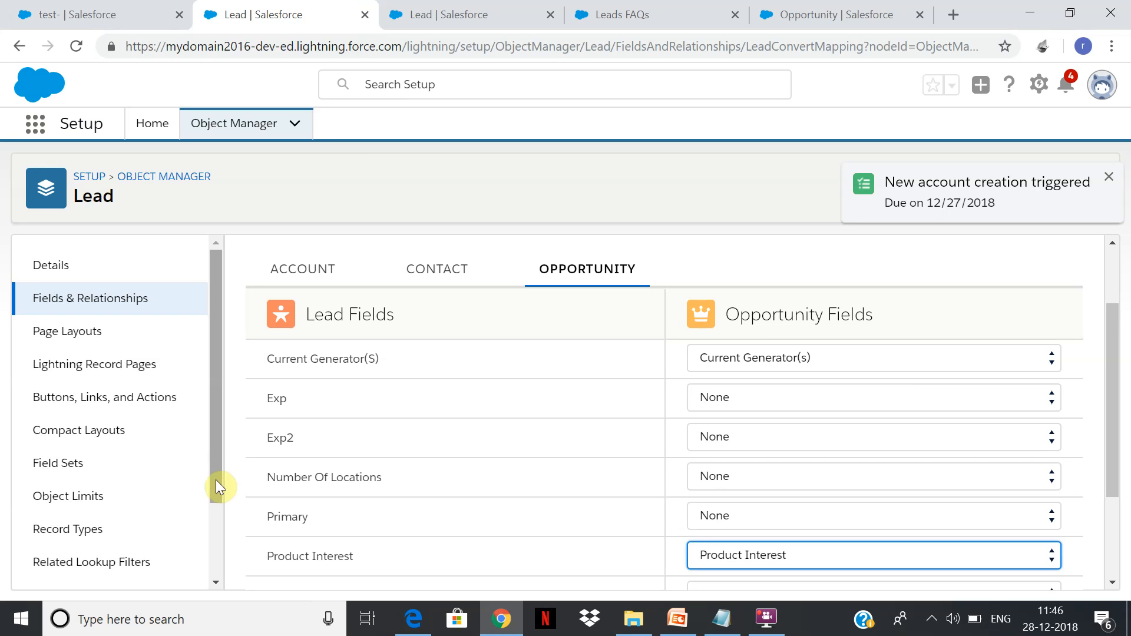
{"action": "left_click_drag", "start_coordinate": [216, 410], "coordinate": [207, 472]}
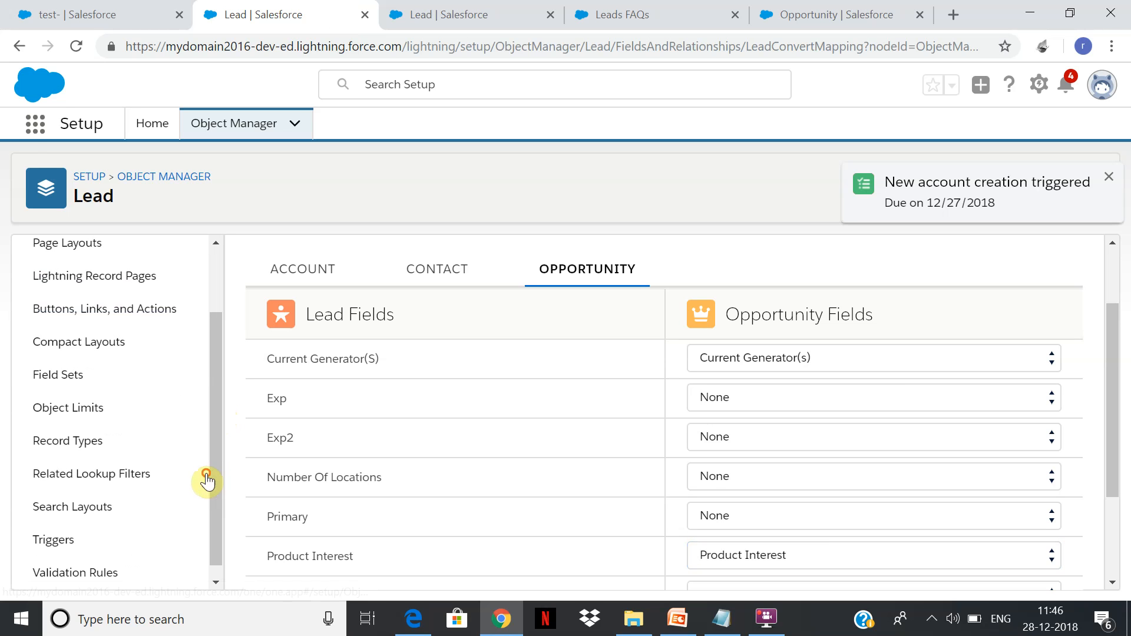
{"action": "left_click", "coordinate": [34, 137]}
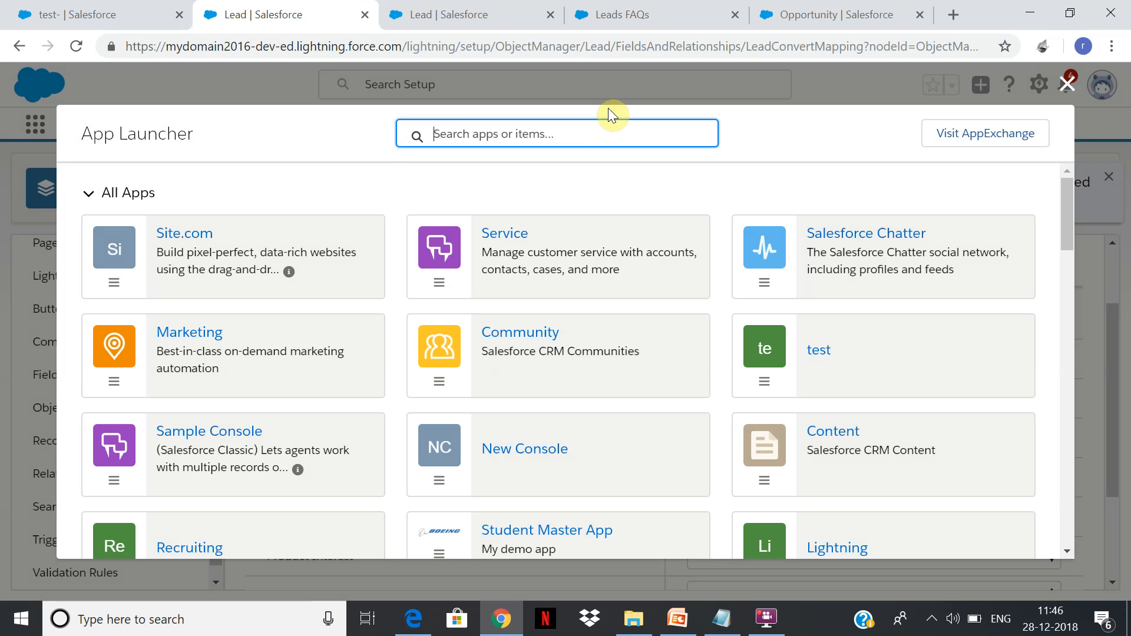
{"action": "type", "text": "lead"}
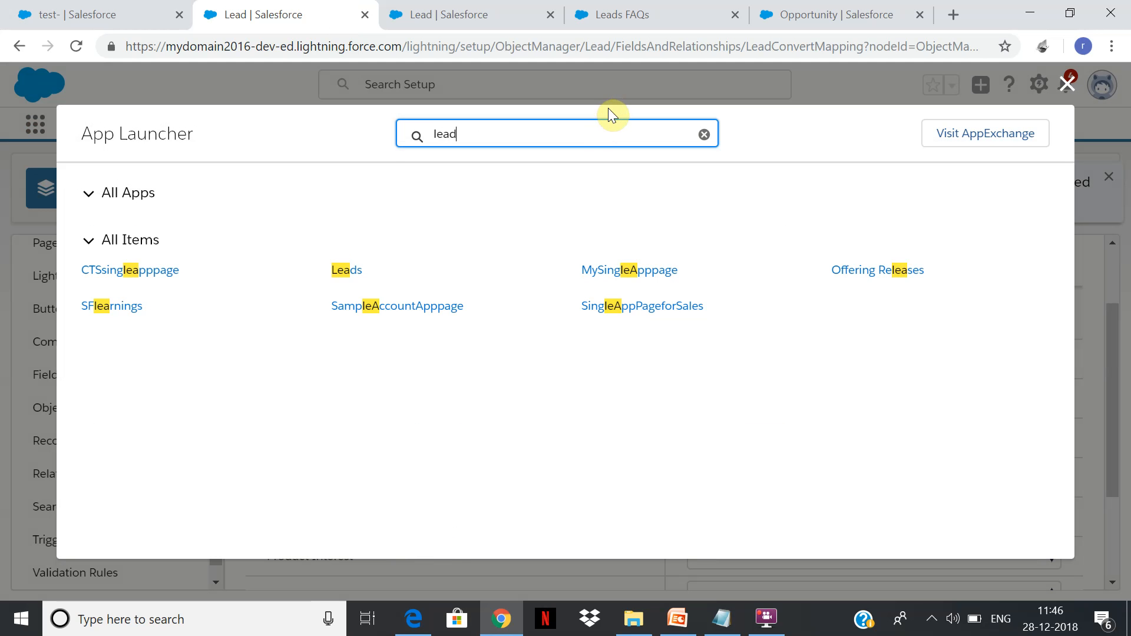
{"action": "left_click", "coordinate": [1068, 84]}
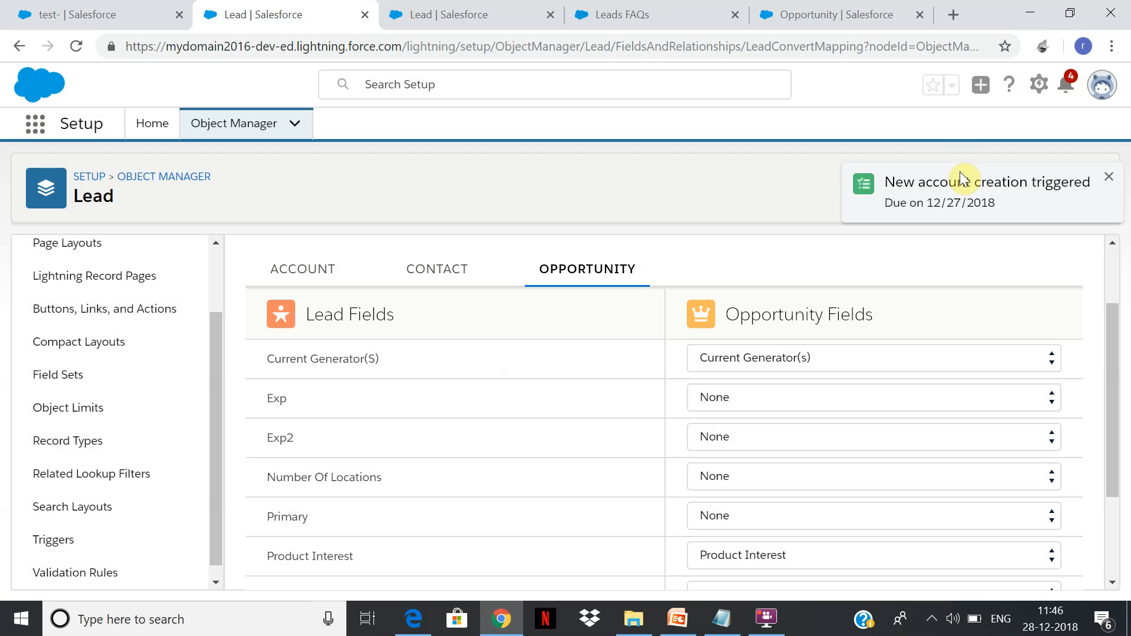
Examine the account and opportunity mappings of the custom lead fields on the duplicated mapping page.
{"action": "left_click", "coordinate": [456, 16]}
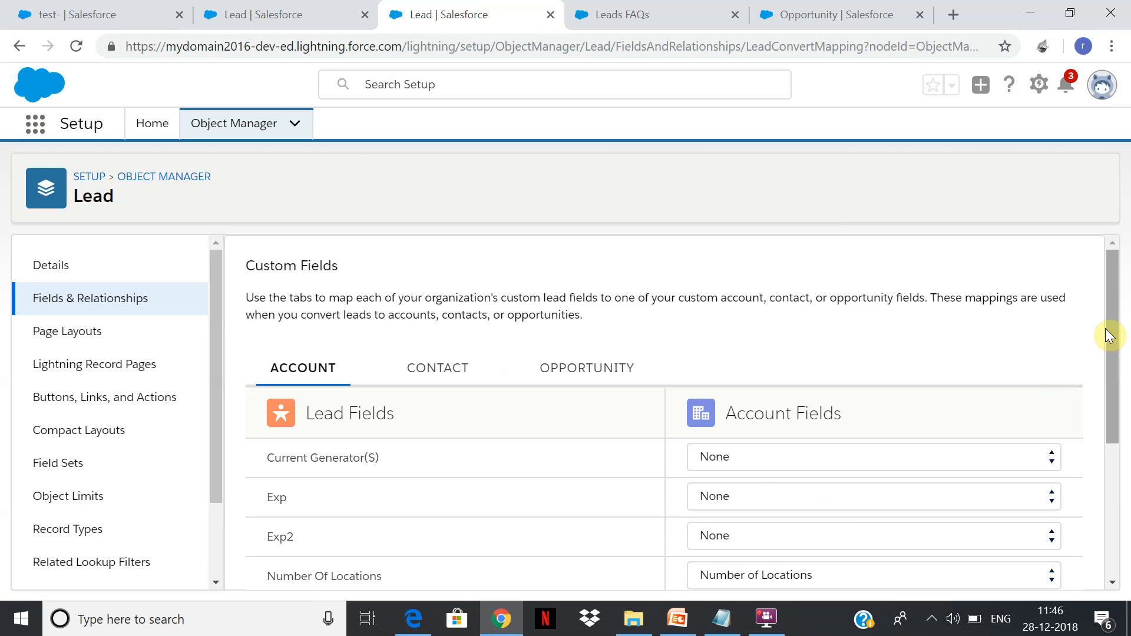
{"action": "scroll", "coordinate": [1093, 411], "scroll_direction": "down", "scroll_amount": 1}
{"action": "scroll", "coordinate": [1093, 410], "scroll_direction": "down", "scroll_amount": 2}
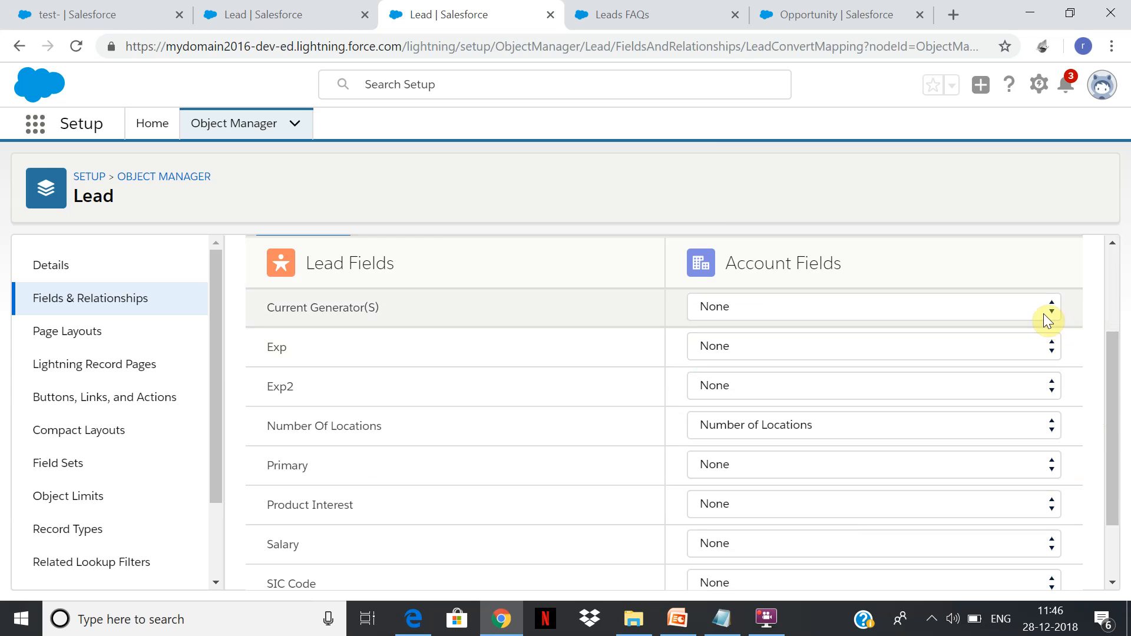
{"action": "left_click", "coordinate": [1046, 317]}
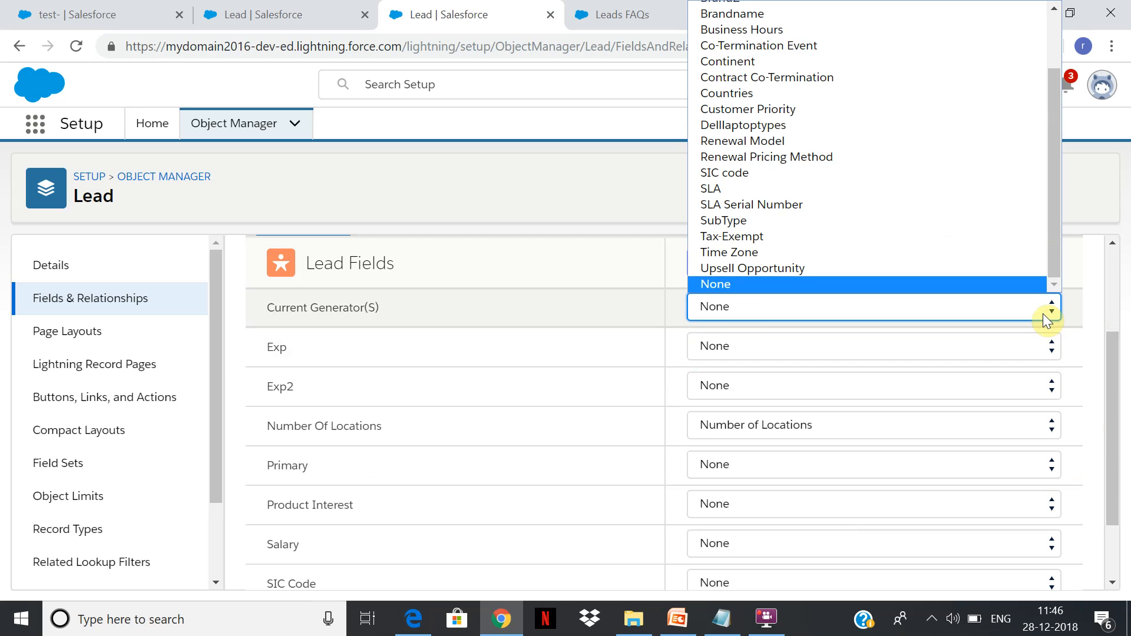
{"action": "left_click", "coordinate": [1111, 379]}
{"action": "left_click", "coordinate": [1118, 259]}
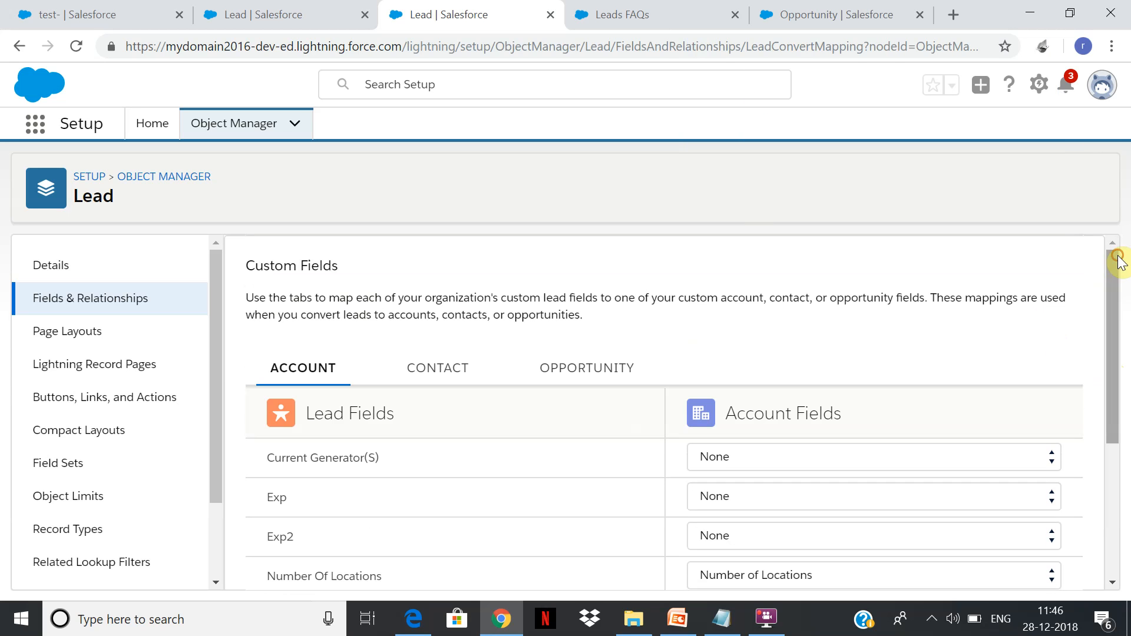
{"action": "left_click", "coordinate": [638, 361]}
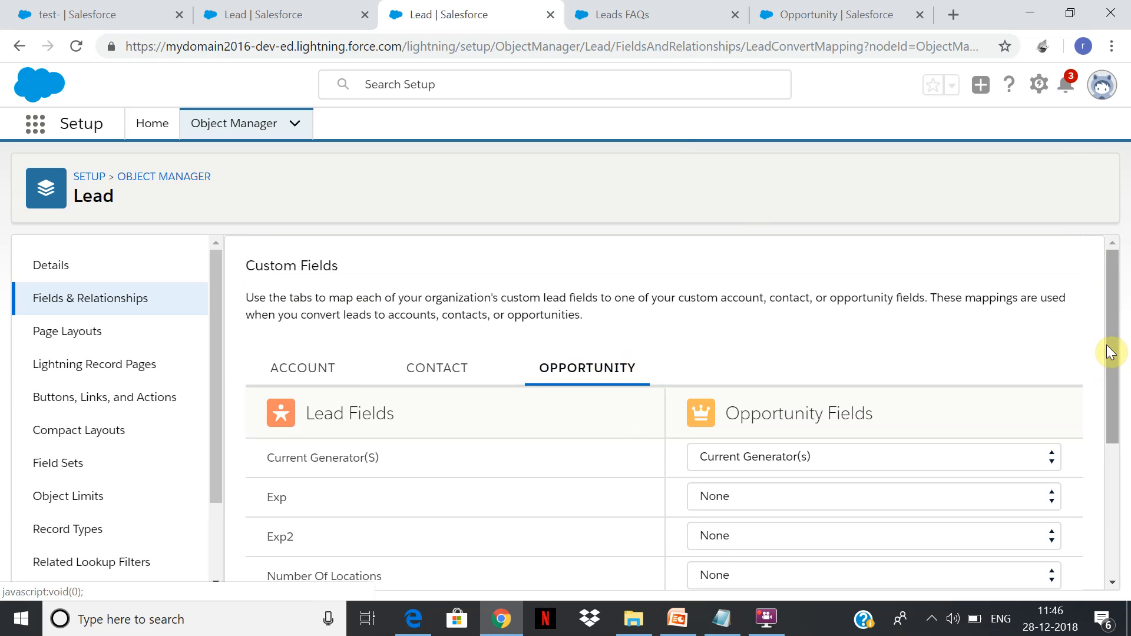
{"action": "left_click_drag", "start_coordinate": [1110, 353], "coordinate": [1097, 457]}
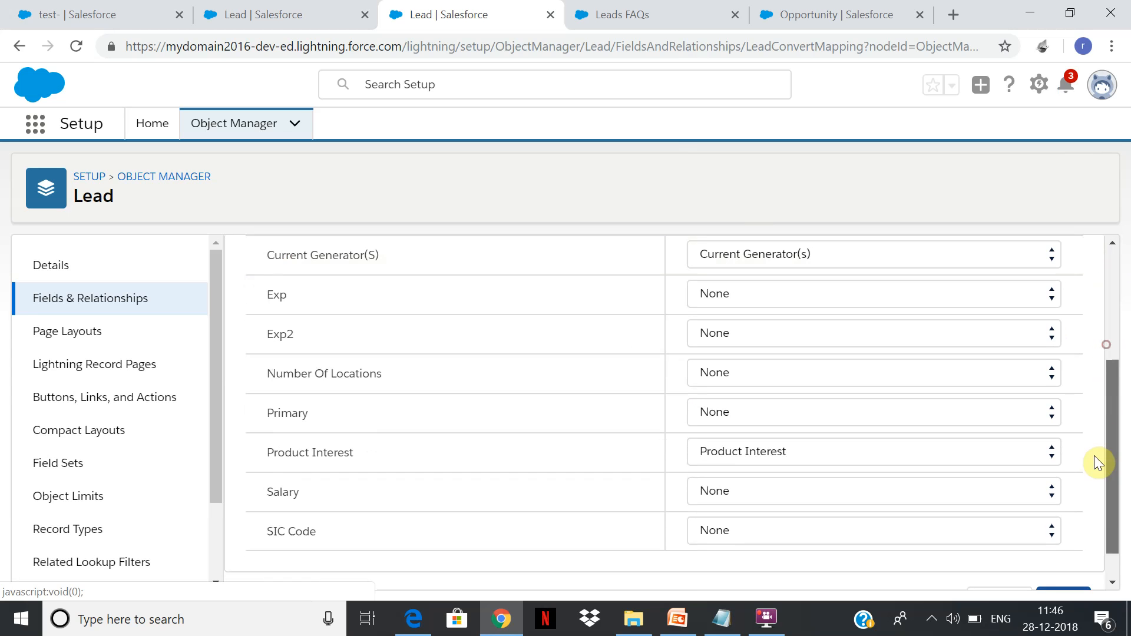
{"action": "left_click", "coordinate": [596, 27]}
{"action": "left_click", "coordinate": [422, 6]}
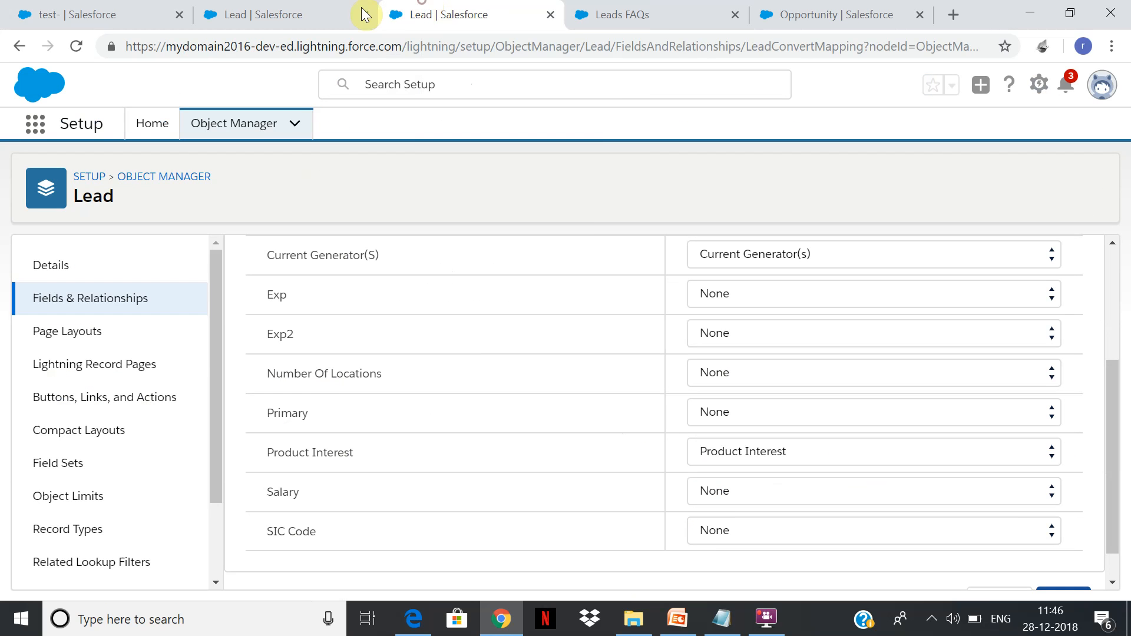
Return to the original Setup page, search the App Launcher for lead, and open the Leads list.
{"action": "left_click", "coordinate": [271, 7]}
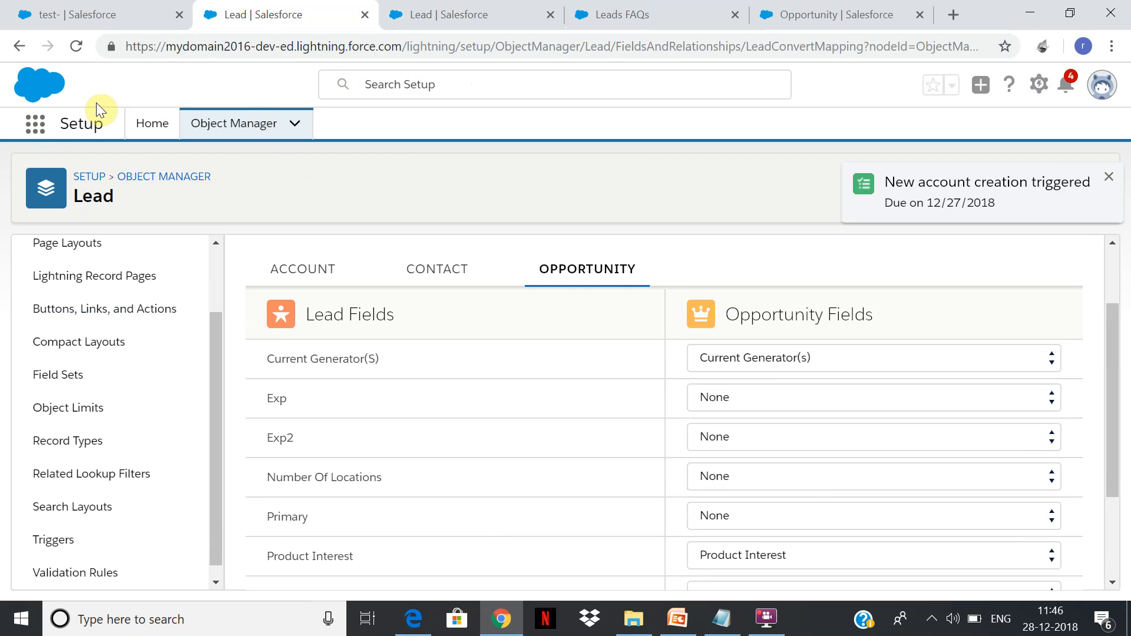
{"action": "left_click", "coordinate": [40, 134]}
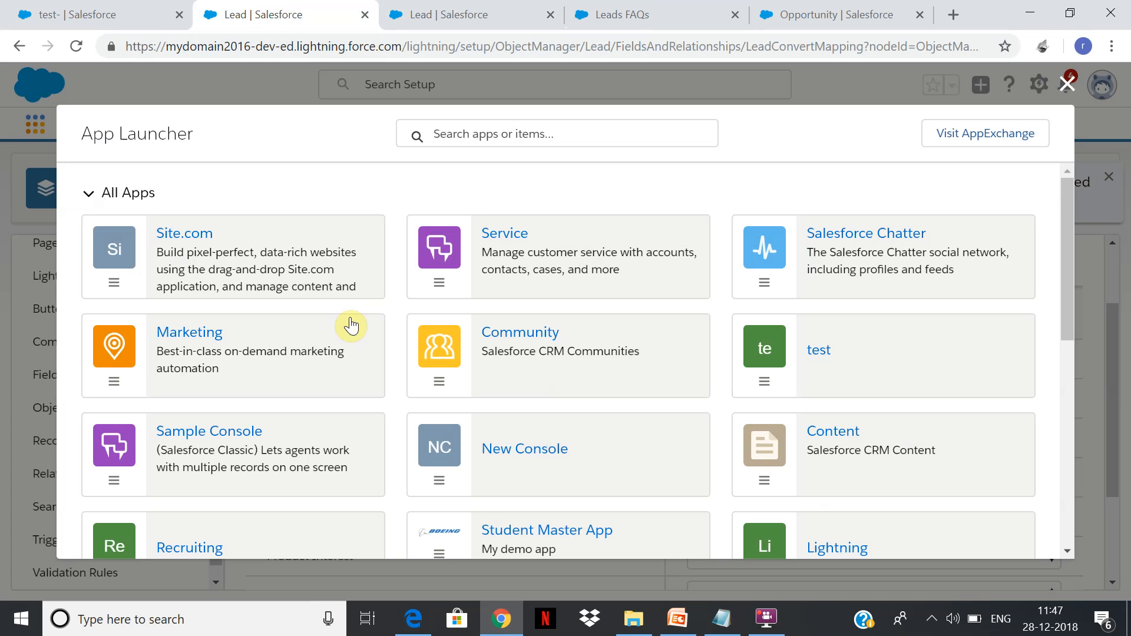
{"action": "type", "text": "lead"}
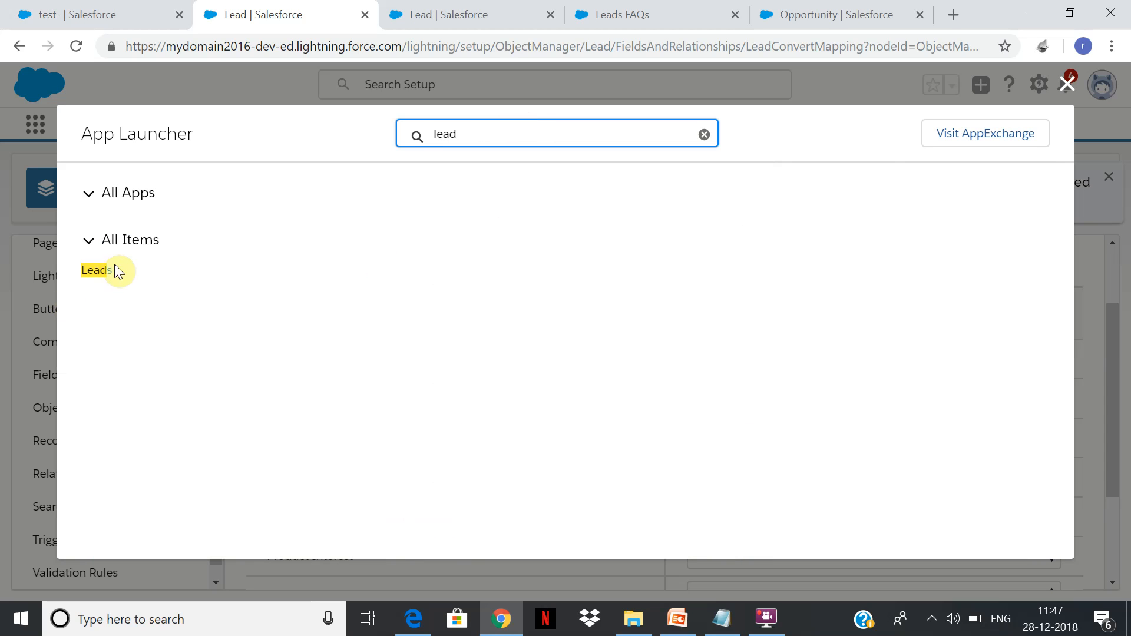
{"action": "left_click", "coordinate": [96, 272]}
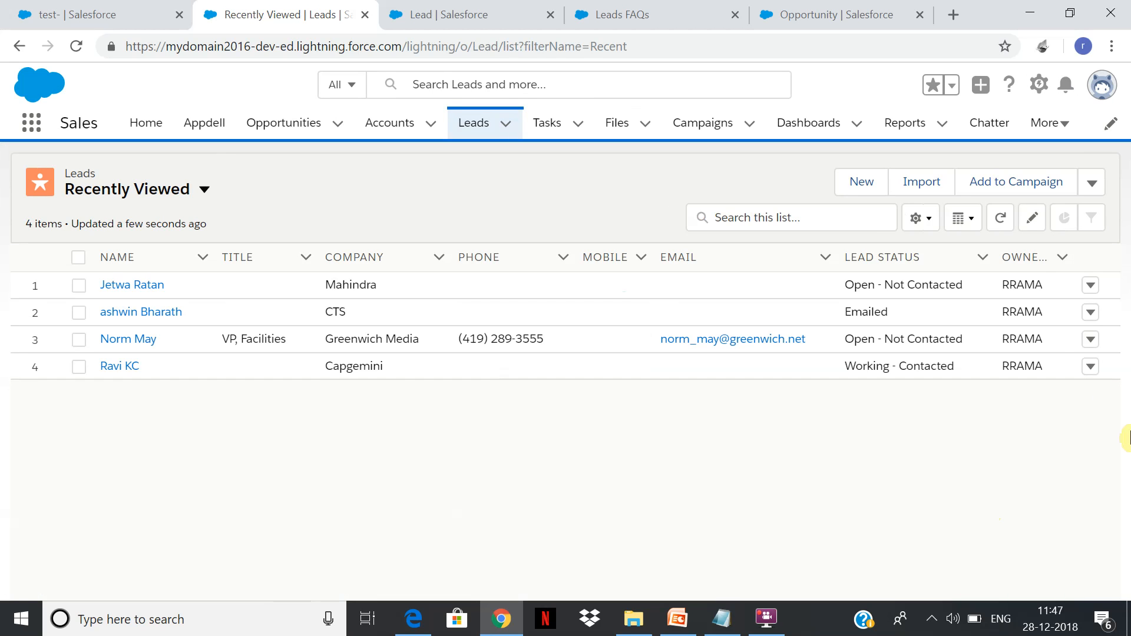
Start a new lead with the Onlinedemolead record type.
{"action": "left_click", "coordinate": [1091, 288]}
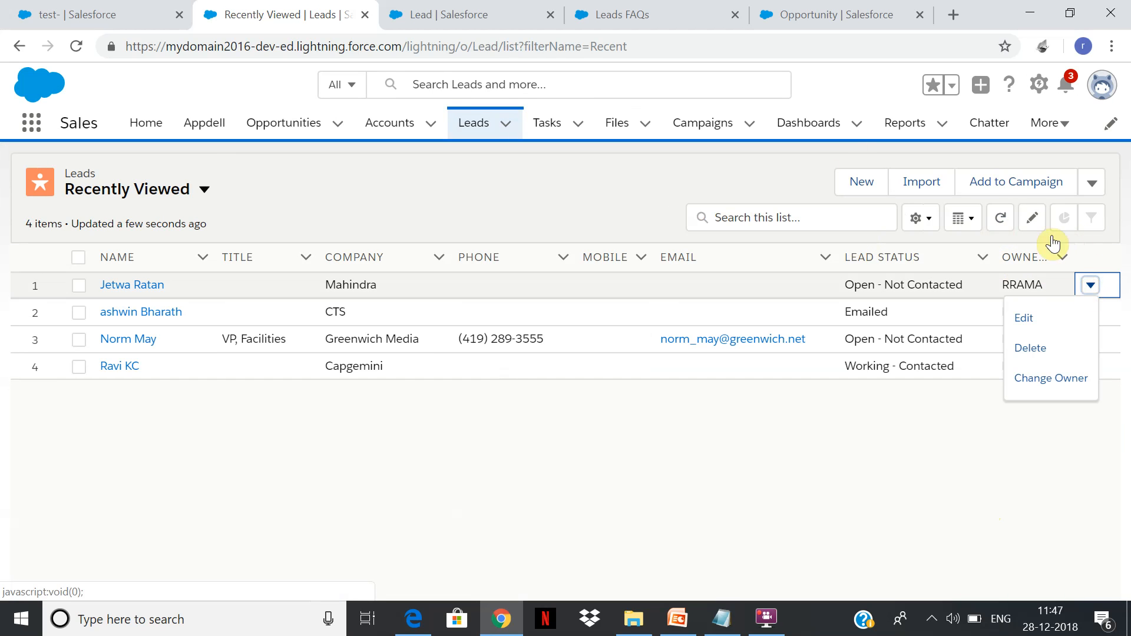
{"action": "left_click", "coordinate": [862, 181]}
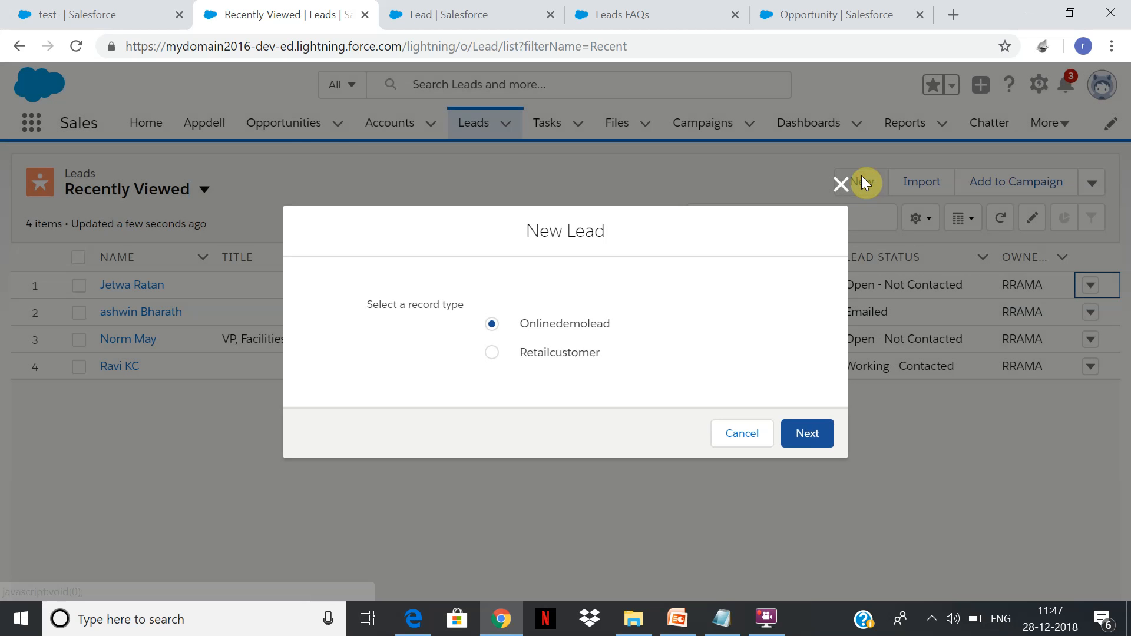
{"action": "left_click", "coordinate": [803, 434]}
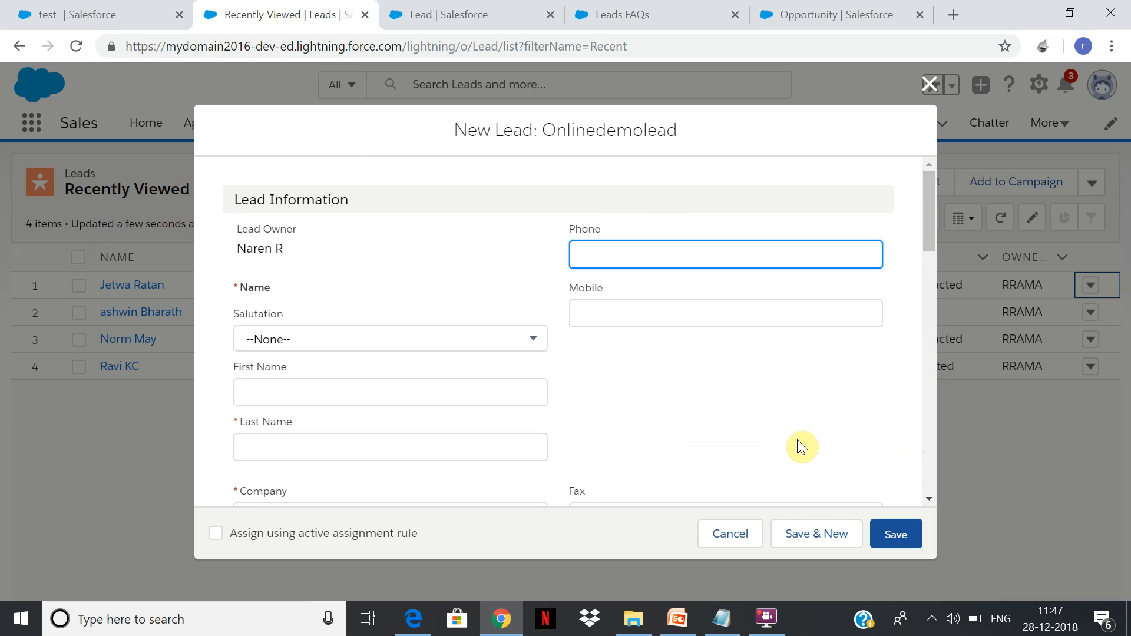
Fill in the lead's salutation Mr., first name test, last name BMW and company BMW.
{"action": "left_click", "coordinate": [307, 340]}
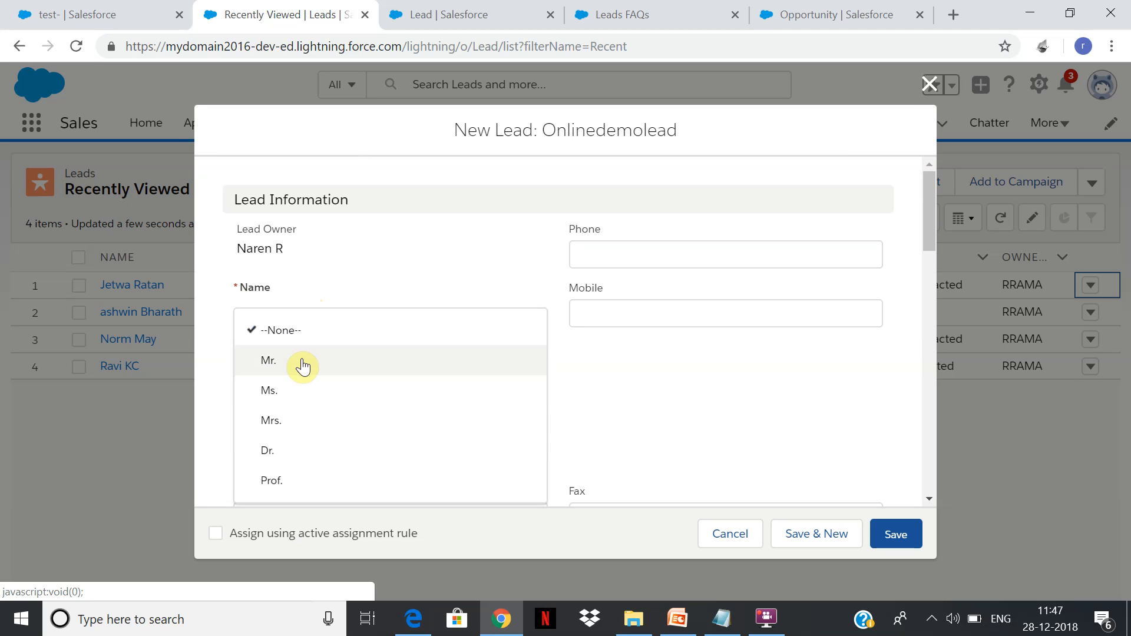
{"action": "left_click", "coordinate": [301, 371]}
{"action": "left_click", "coordinate": [293, 392]}
{"action": "type", "text": "test"}
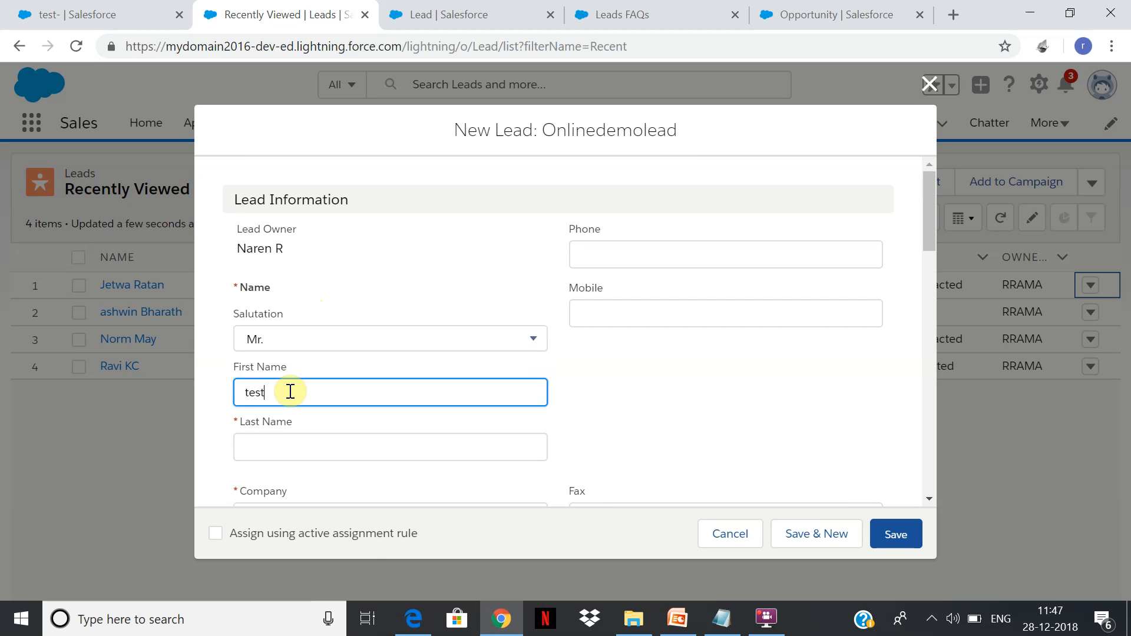
{"action": "left_click", "coordinate": [288, 454]}
{"action": "type", "text": "X"}
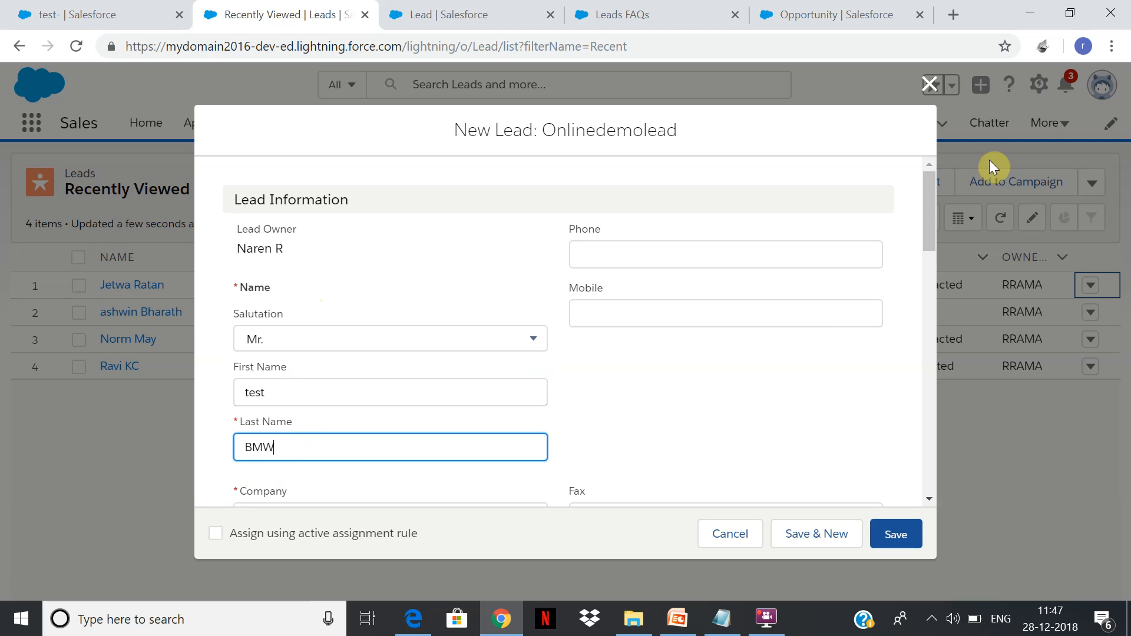
{"action": "left_click_drag", "start_coordinate": [933, 217], "coordinate": [930, 225]}
{"action": "left_click", "coordinate": [508, 478]}
{"action": "type", "text": "BMW"}
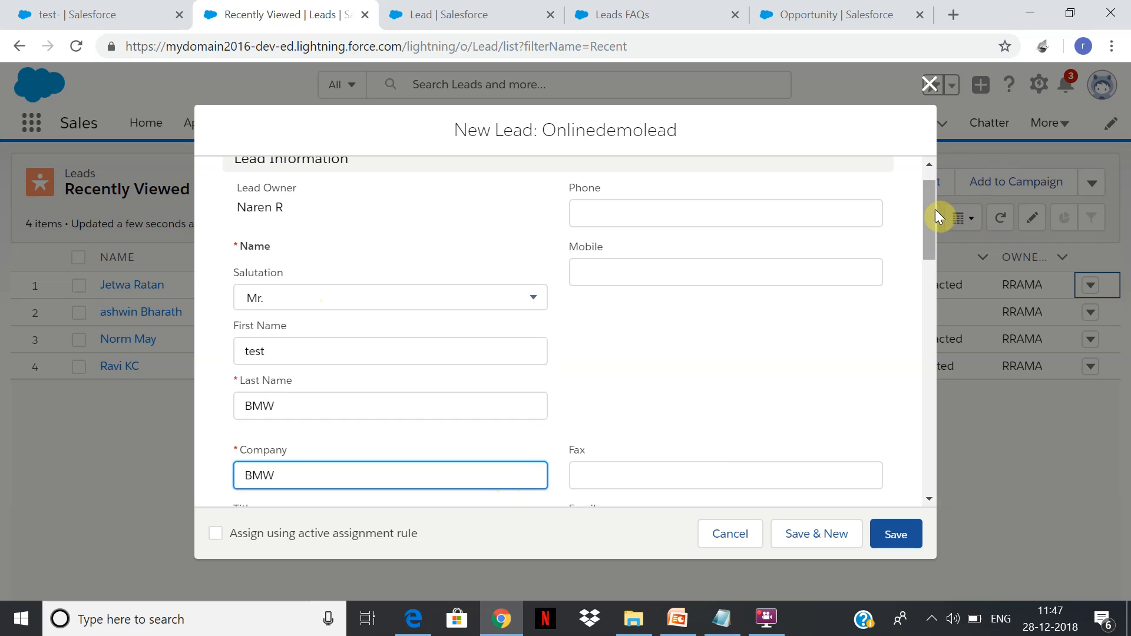
Set the lead's Product Interest to GC1000 series and check the opportunity field mapping on the duplicated page.
{"action": "left_click_drag", "start_coordinate": [935, 210], "coordinate": [891, 460]}
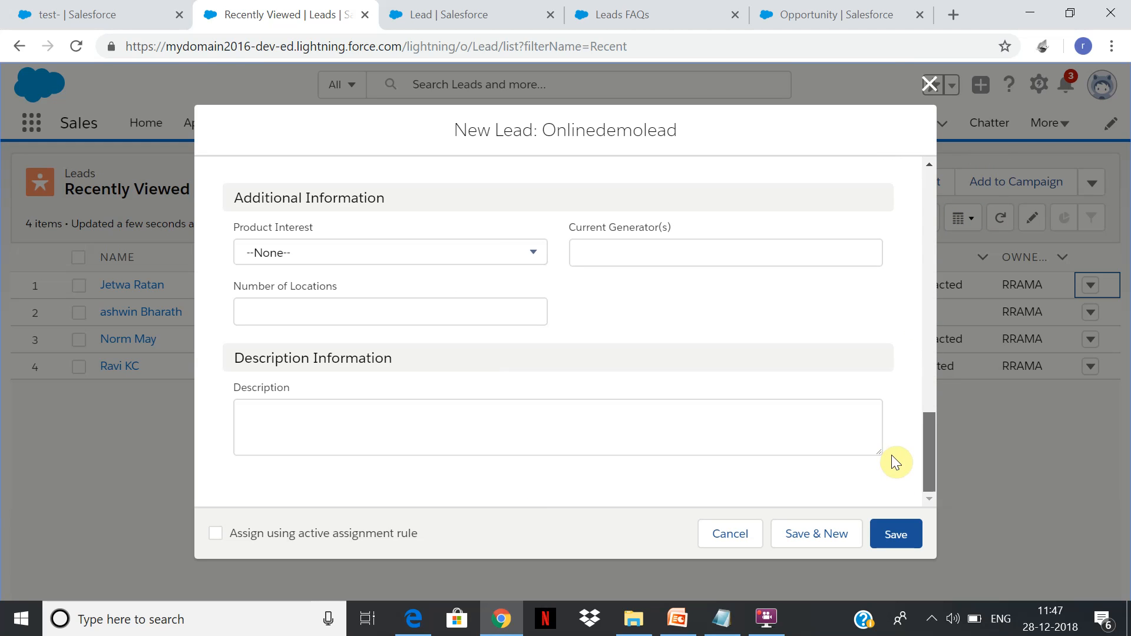
{"action": "left_click", "coordinate": [518, 257]}
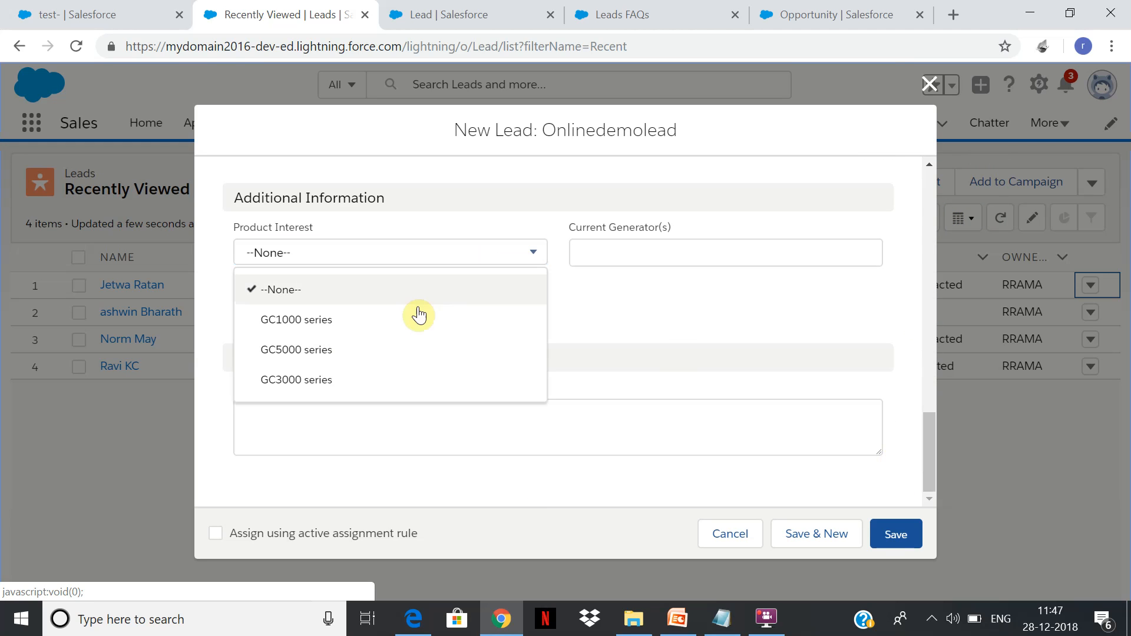
{"action": "left_click", "coordinate": [411, 320]}
{"action": "left_click_drag", "start_coordinate": [928, 494], "coordinate": [931, 311]}
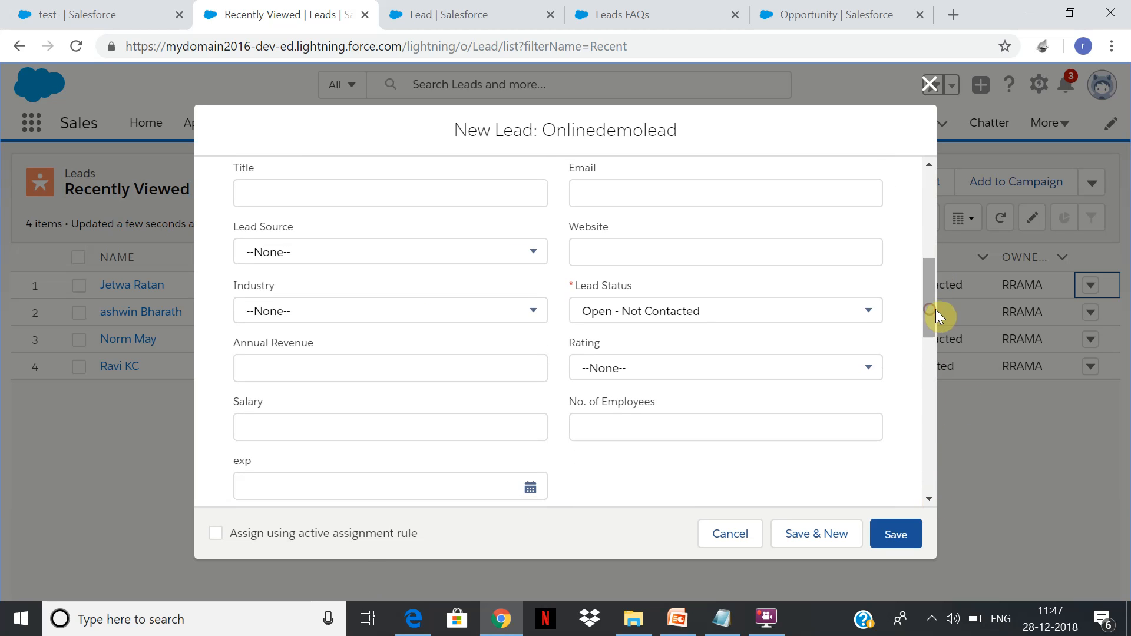
{"action": "left_click", "coordinate": [483, 9]}
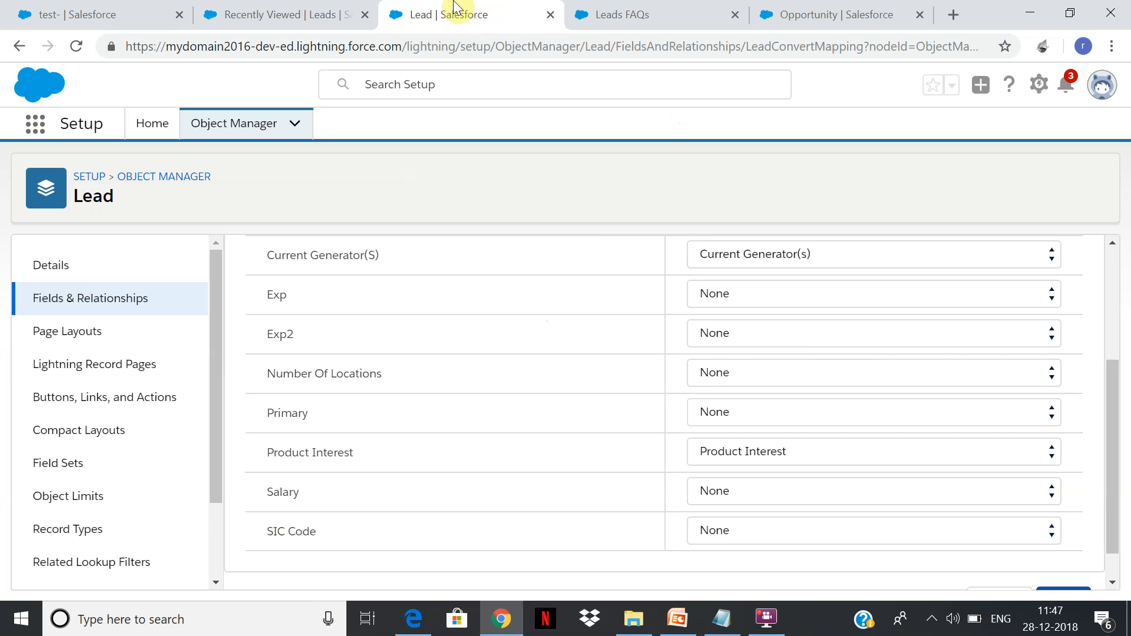
{"action": "left_click", "coordinate": [336, 12]}
Enter 59 as the lead's Current Generator(s) and save the new lead.
{"action": "left_click_drag", "start_coordinate": [929, 299], "coordinate": [902, 472]}
{"action": "left_click", "coordinate": [729, 294]}
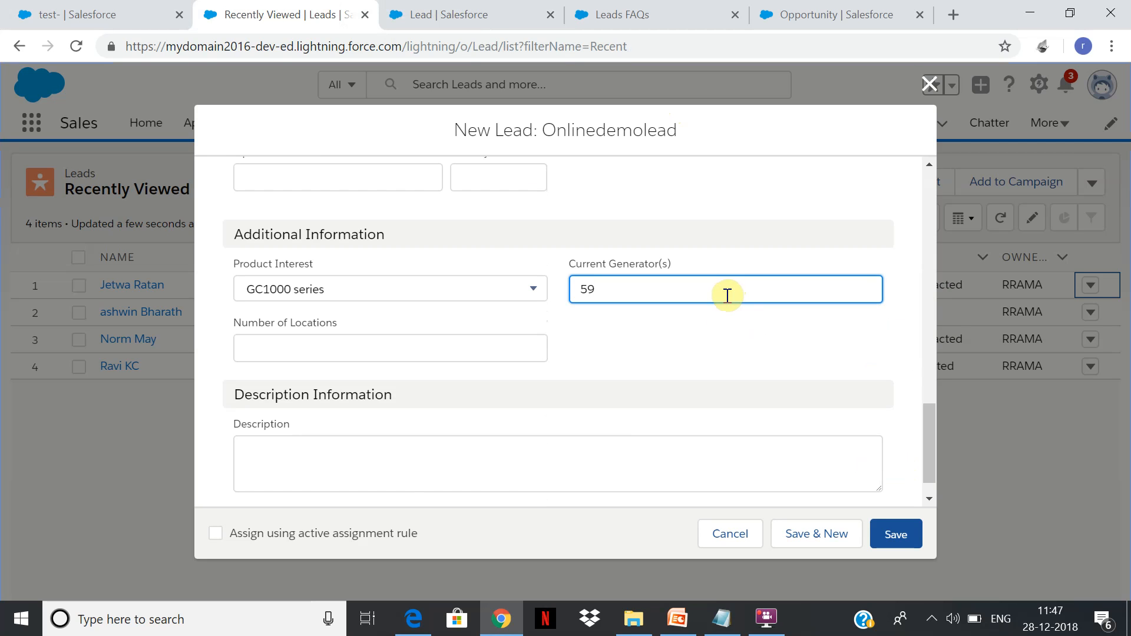
{"action": "left_click", "coordinate": [936, 462]}
{"action": "left_click_drag", "start_coordinate": [936, 462], "coordinate": [911, 516]}
{"action": "left_click", "coordinate": [911, 531]}
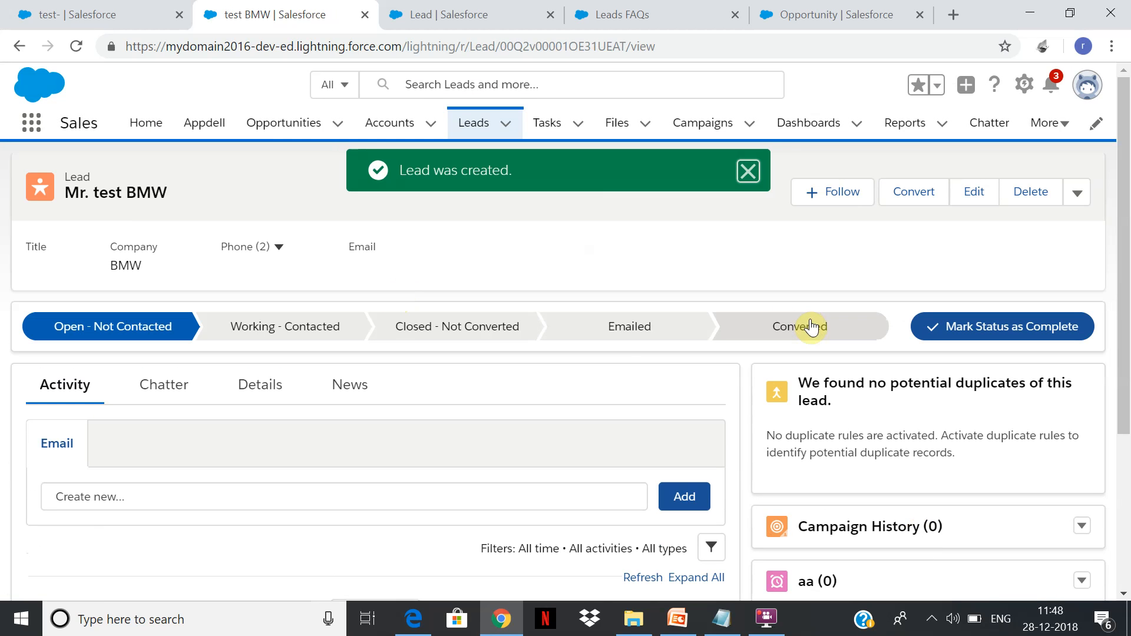
Convert the test BMW lead using the Converted status, creating a new BMW account, contact and opportunity.
{"action": "left_click", "coordinate": [813, 335]}
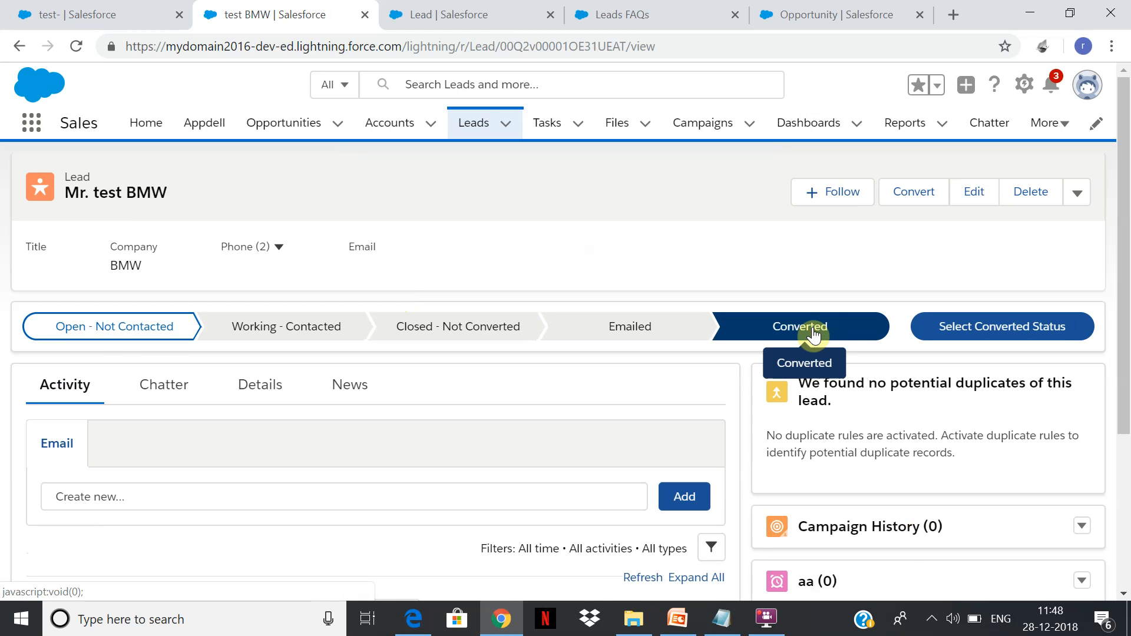
{"action": "left_click", "coordinate": [988, 333]}
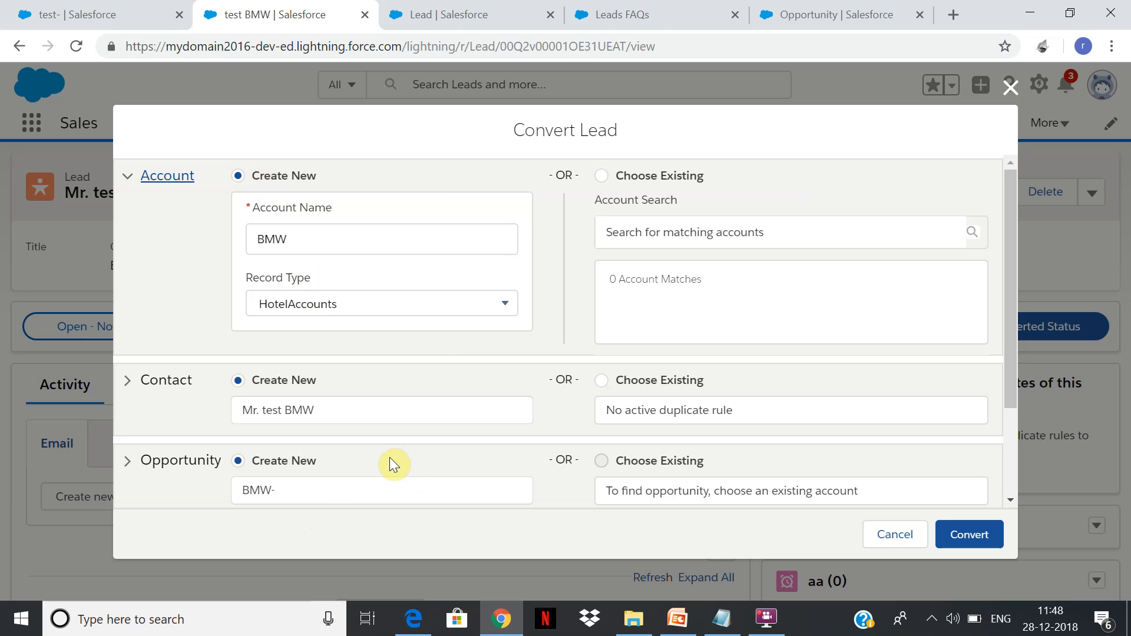
{"action": "left_click", "coordinate": [957, 541]}
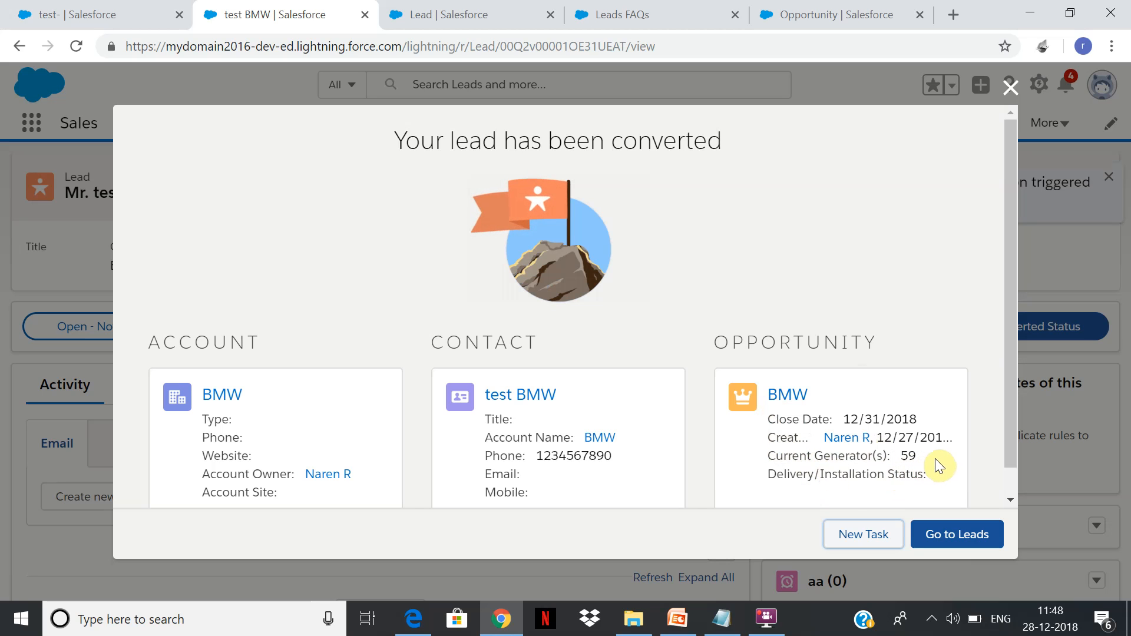
Review the converted BMW account's details, then return to the test BMW contact.
{"action": "left_click", "coordinate": [798, 405]}
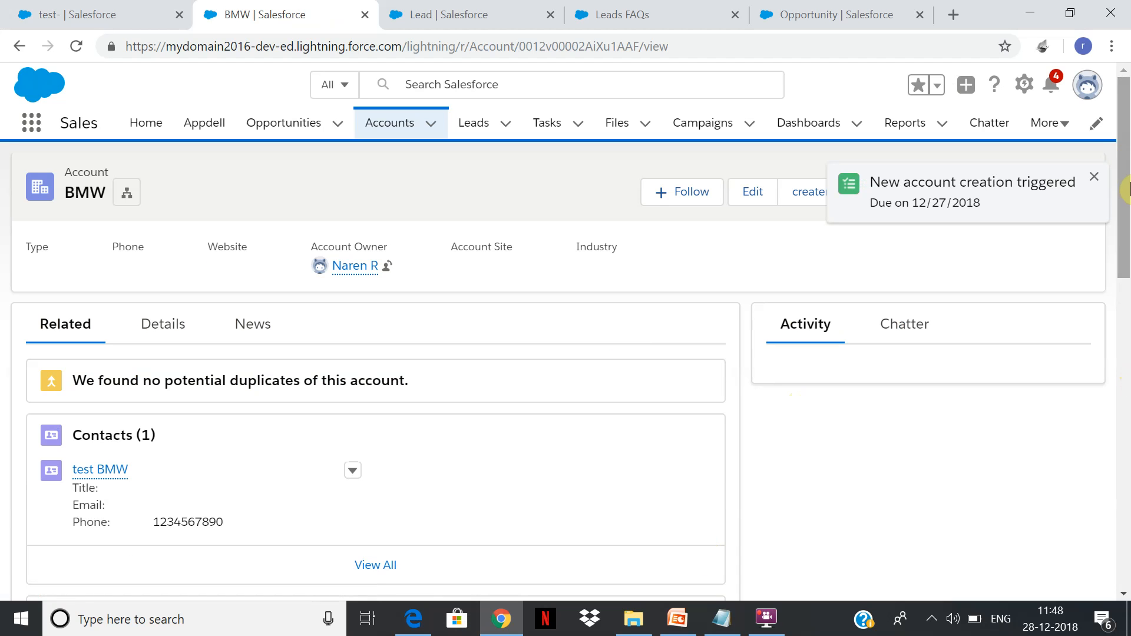
{"action": "left_click", "coordinate": [178, 328]}
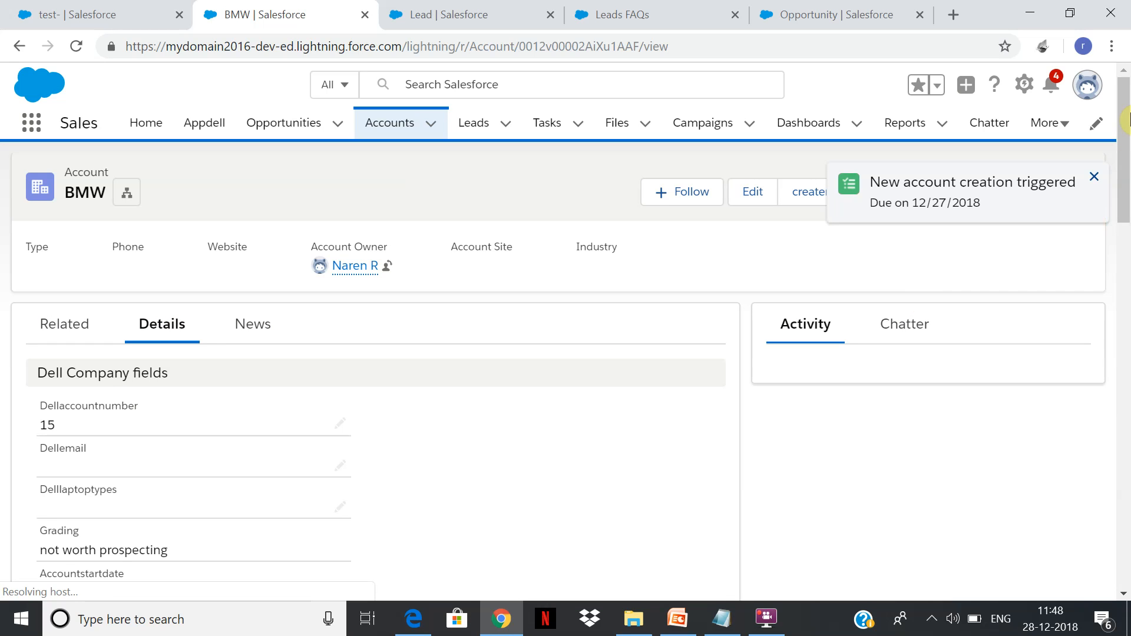
{"action": "mouse_move", "coordinate": [1127, 140]}
{"action": "left_mouse_down"}
{"action": "mouse_move", "coordinate": [1105, 488]}
{"action": "mouse_move", "coordinate": [1127, 138]}
{"action": "mouse_move", "coordinate": [1118, 289]}
{"action": "mouse_move", "coordinate": [1084, 482]}
{"action": "mouse_move", "coordinate": [1118, 263]}
{"action": "mouse_move", "coordinate": [1118, 148]}
{"action": "left_mouse_up"}
{"action": "left_click", "coordinate": [19, 50]}
{"action": "left_click", "coordinate": [19, 50]}
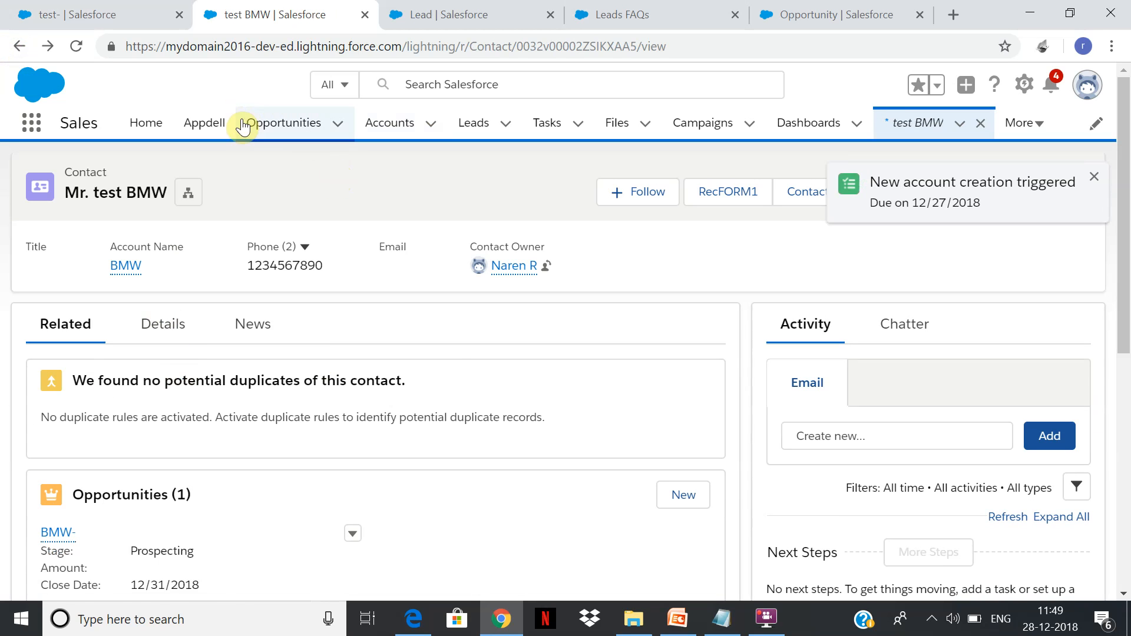
Open the contact's related BMW- opportunity and check its information for the mapped lead fields.
{"action": "left_click", "coordinate": [66, 532]}
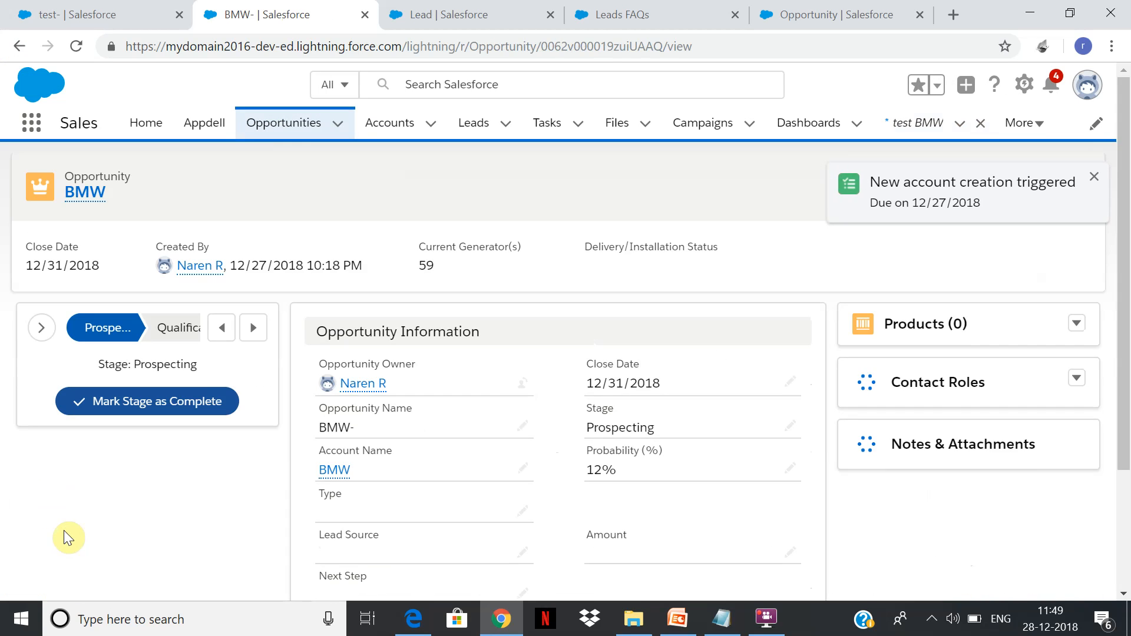
{"action": "left_click_drag", "start_coordinate": [1124, 242], "coordinate": [1105, 387]}
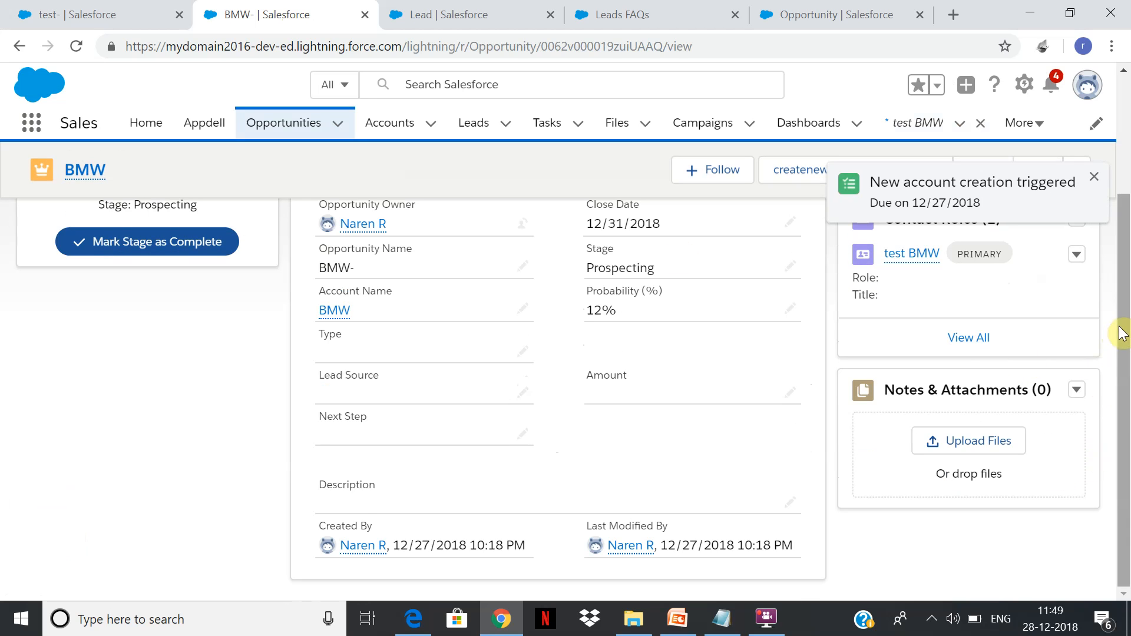
{"action": "left_click_drag", "start_coordinate": [1129, 318], "coordinate": [1128, 241]}
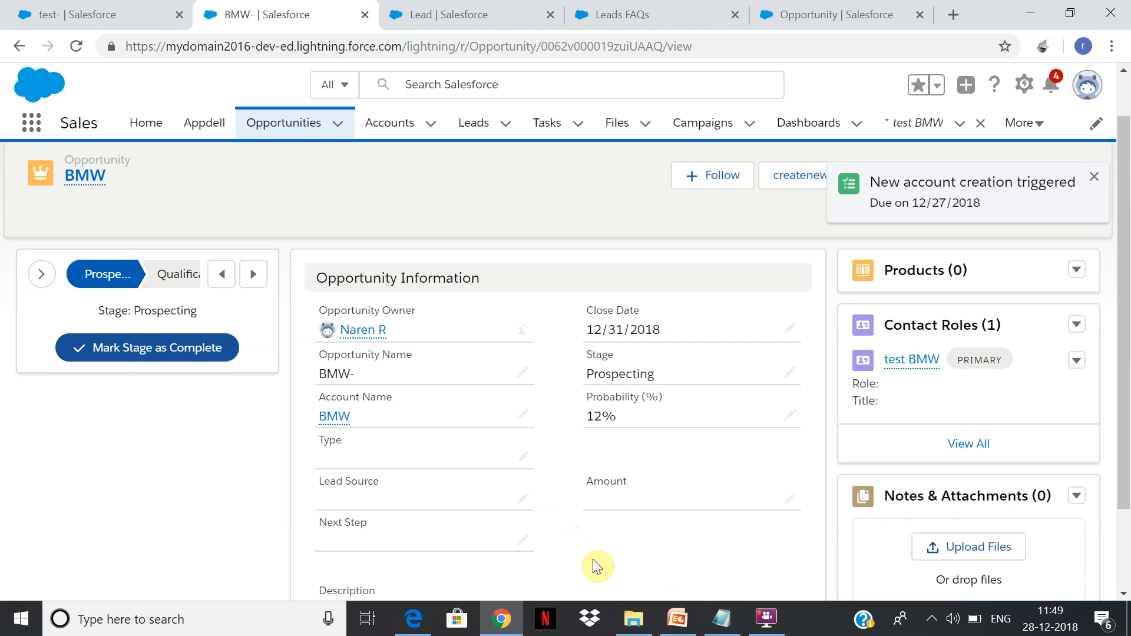
Open the opportunity record page for editing in Lightning App Builder and check the lead conversion field mapping.
{"action": "left_click", "coordinate": [1024, 84]}
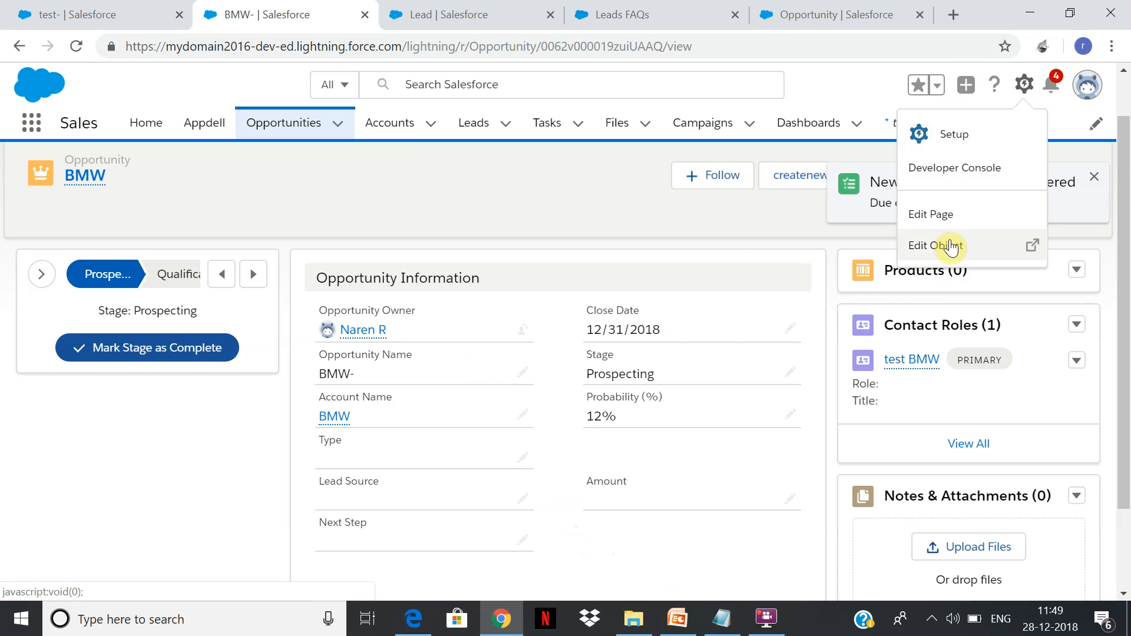
{"action": "left_click", "coordinate": [950, 214]}
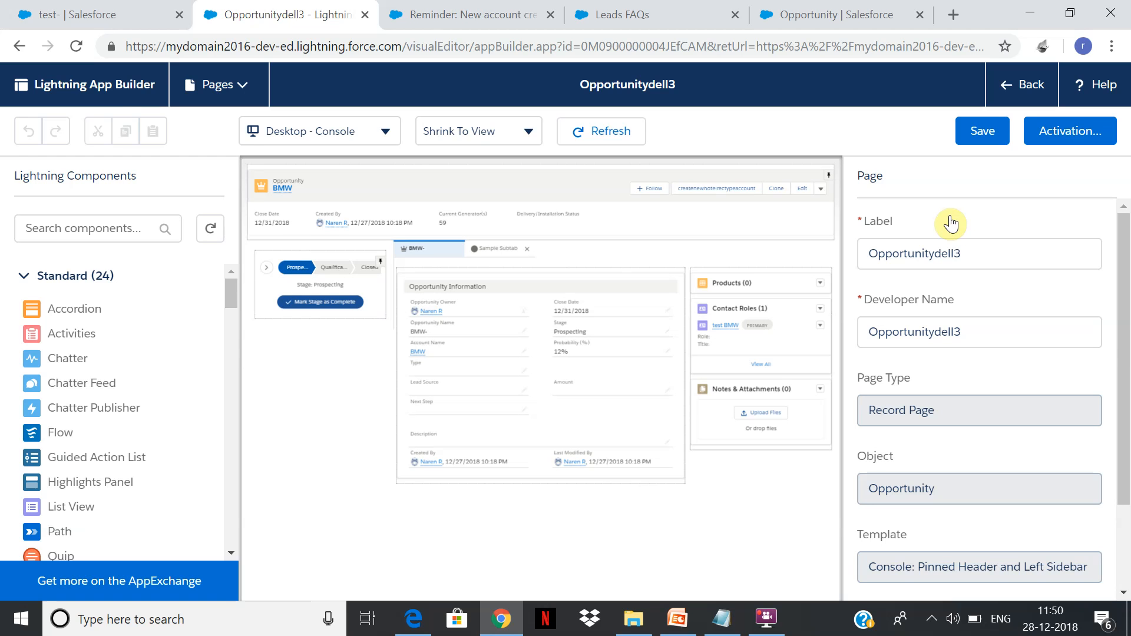
{"action": "left_click", "coordinate": [533, 12]}
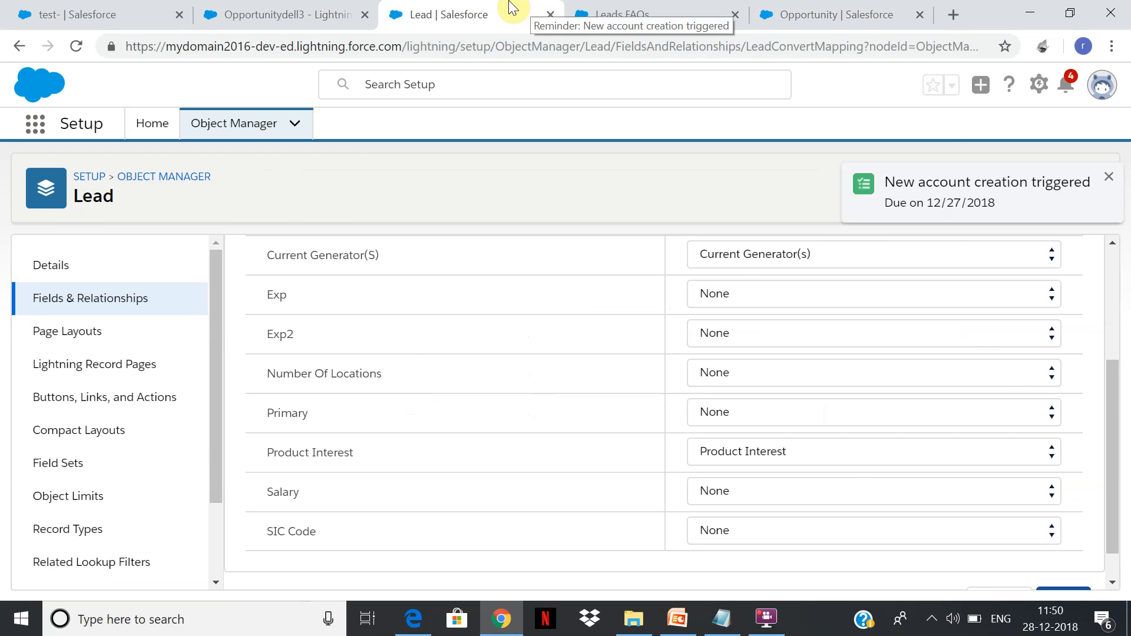
{"action": "left_click", "coordinate": [304, 8]}
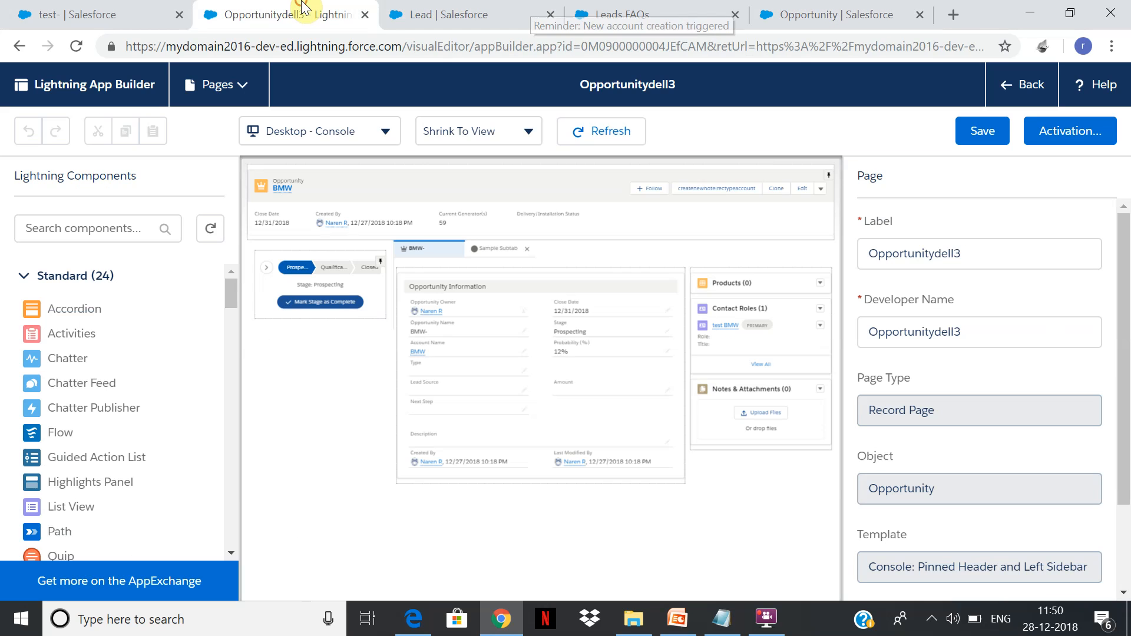
Delete the opportunity page's Record Detail component and add a new Record Detail in its place.
{"action": "left_click", "coordinate": [551, 385]}
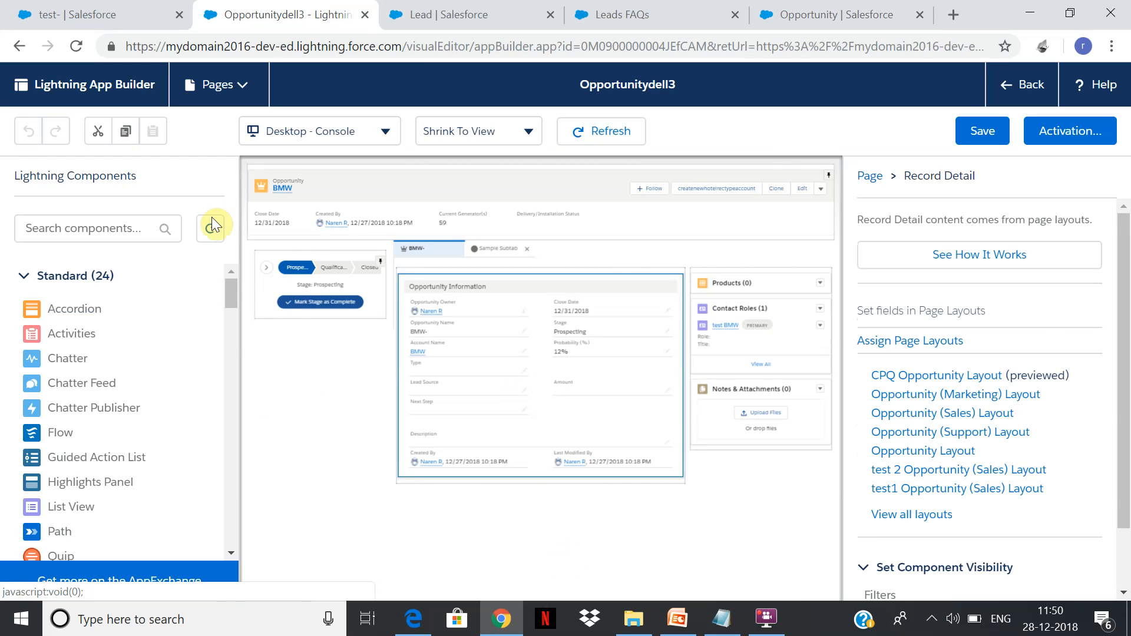
{"action": "left_click_drag", "start_coordinate": [232, 294], "coordinate": [231, 320]}
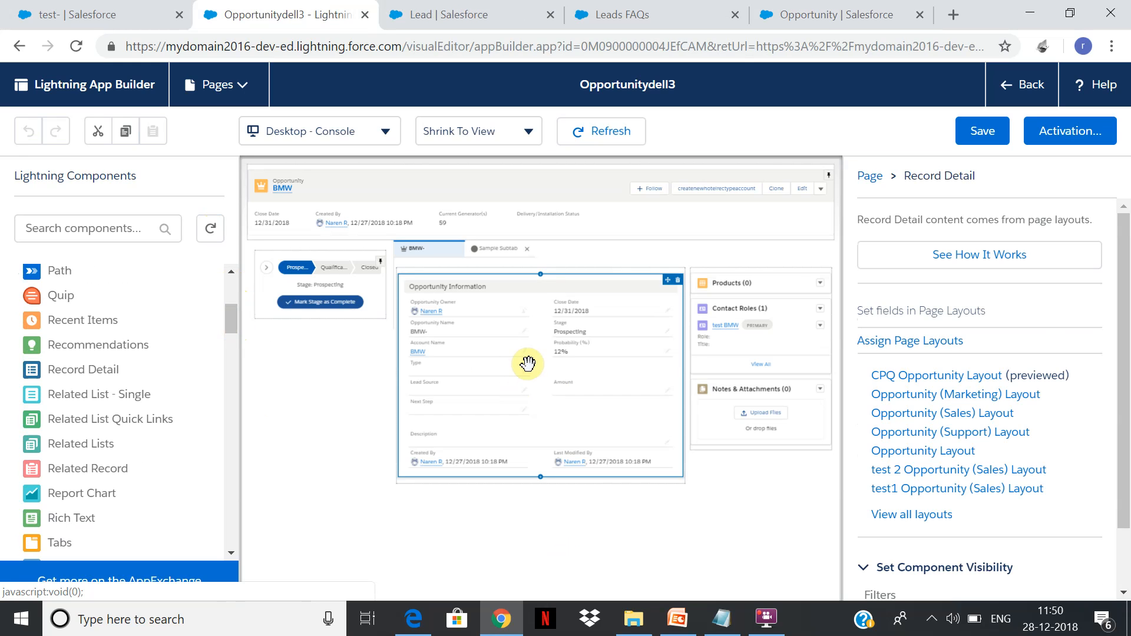
{"action": "key", "text": "Delete"}
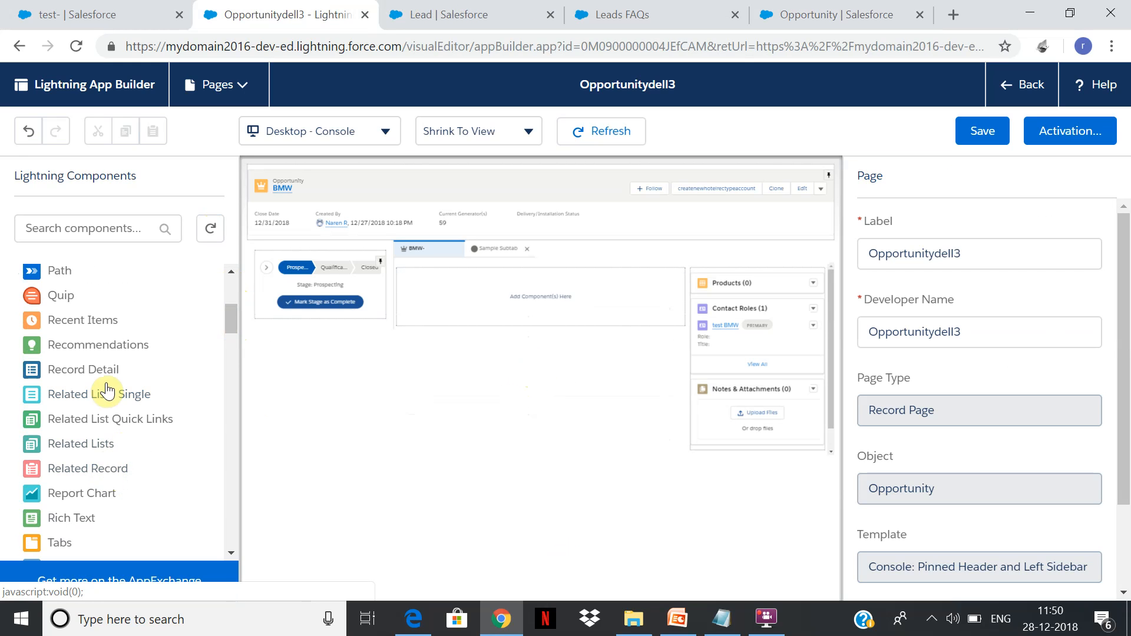
{"action": "left_click_drag", "start_coordinate": [105, 369], "coordinate": [530, 326]}
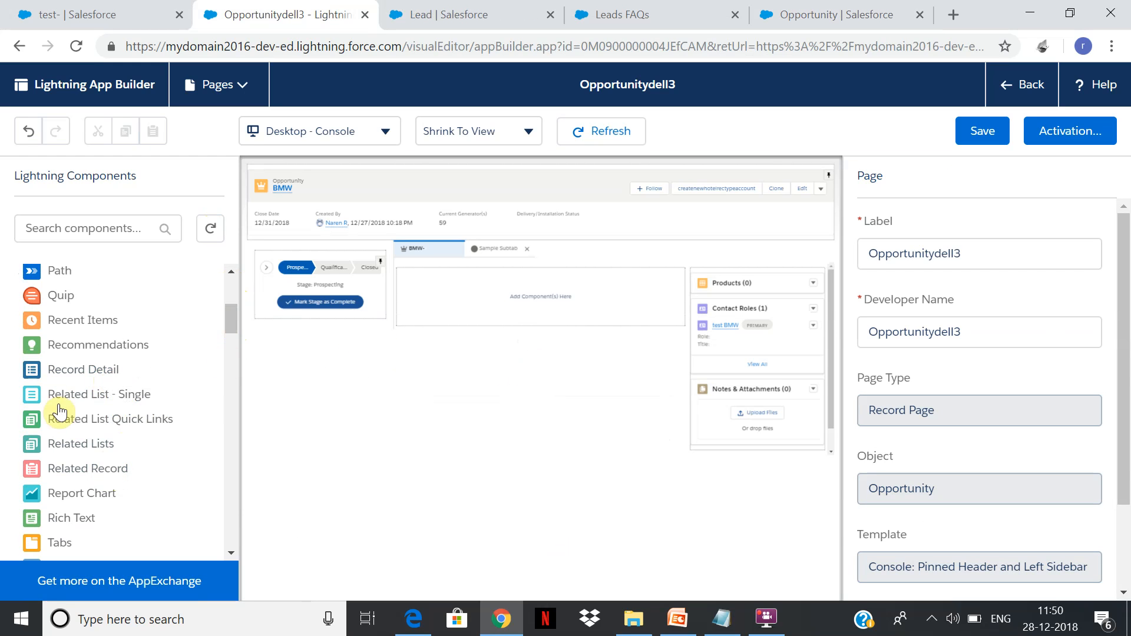
{"action": "left_click_drag", "start_coordinate": [85, 383], "coordinate": [462, 305]}
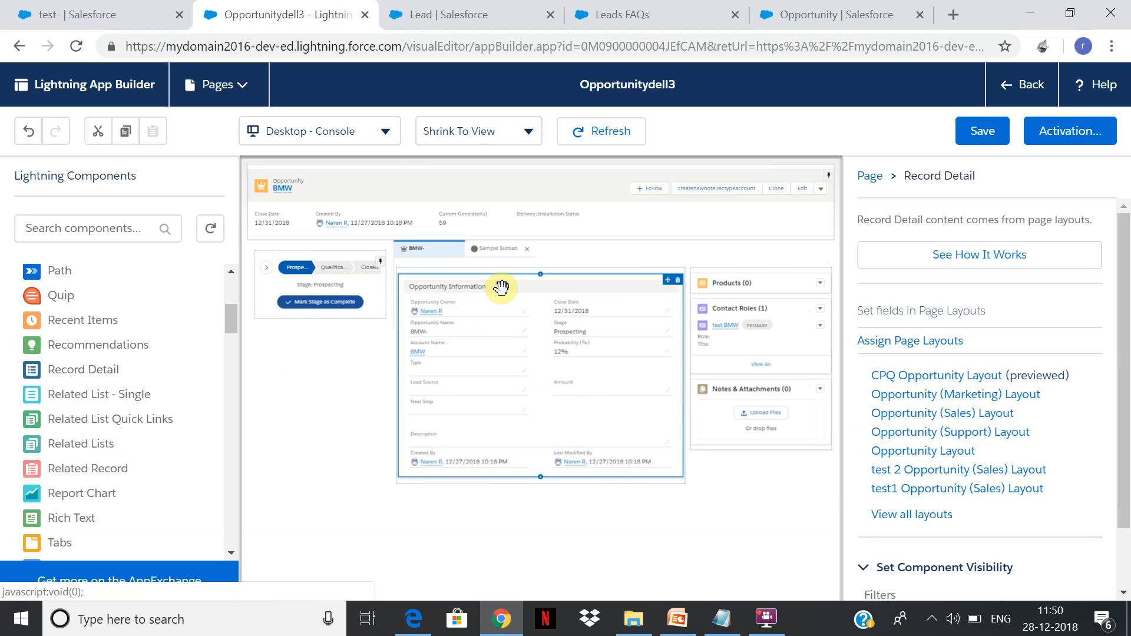
Open the Opportunity (Sales) Layout linked from the Record Detail component, then return to the page builder.
{"action": "left_click", "coordinate": [958, 420]}
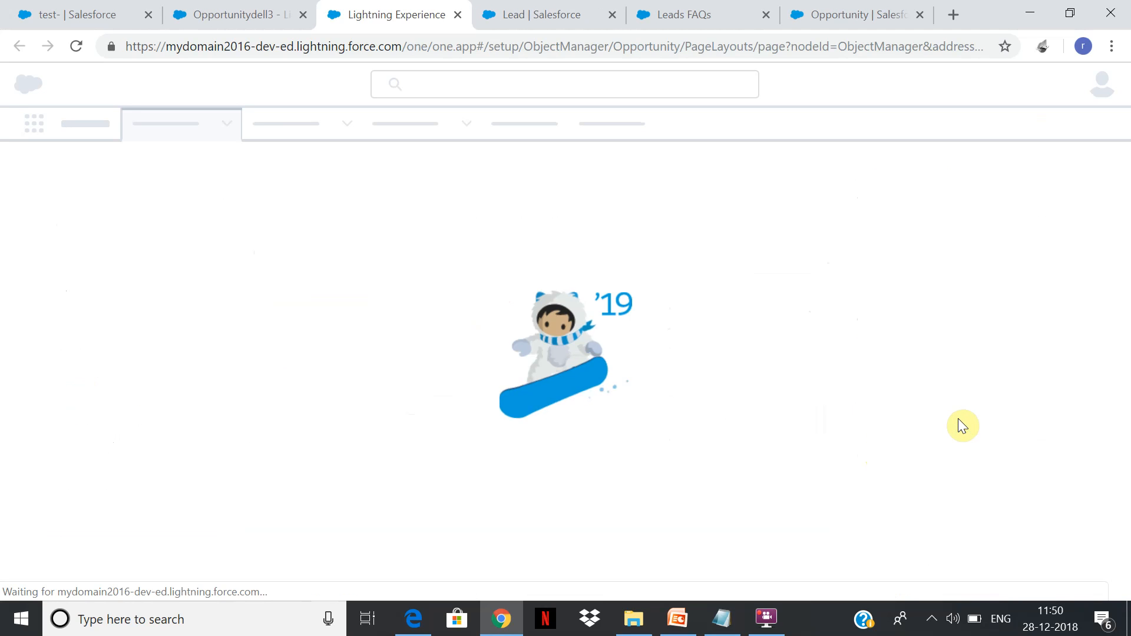
{"action": "left_click", "coordinate": [168, 7]}
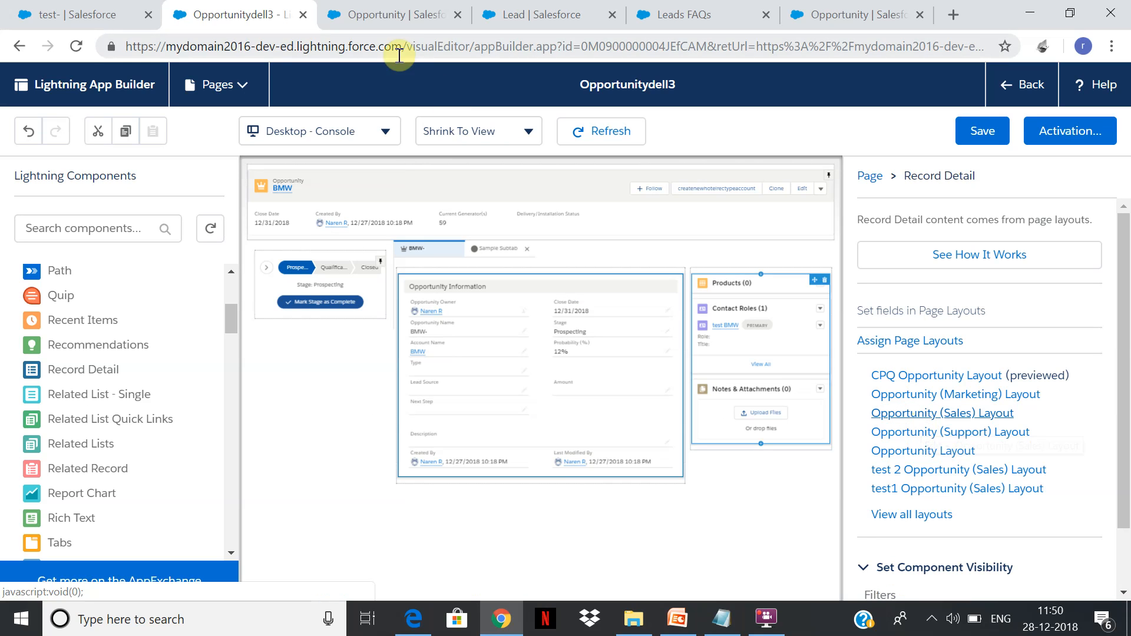
{"action": "left_click", "coordinate": [759, 625]}
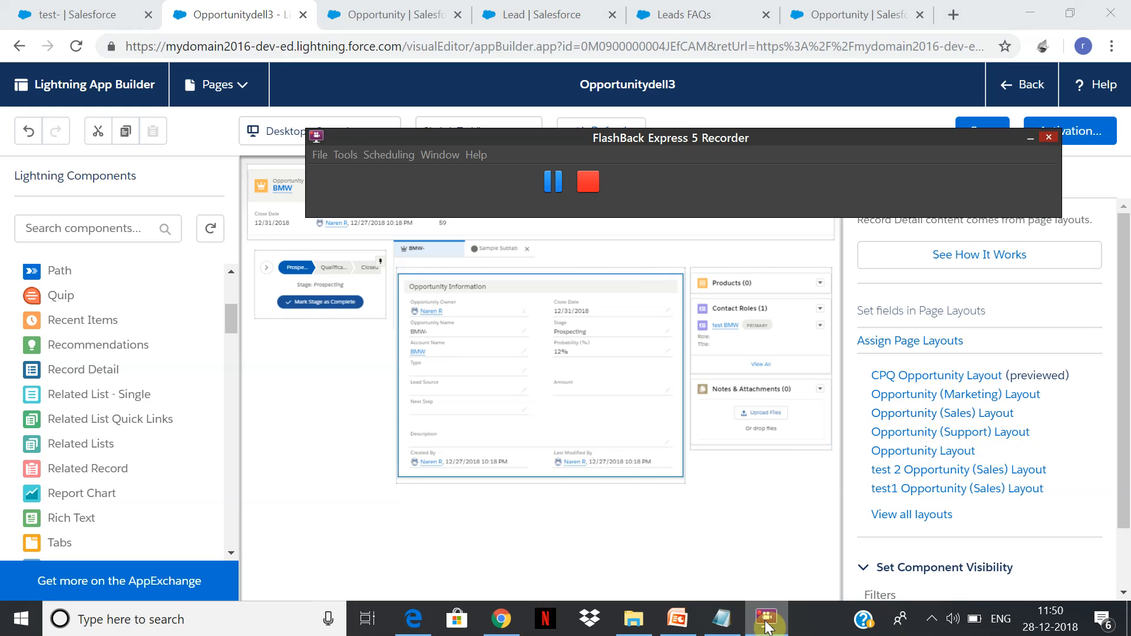